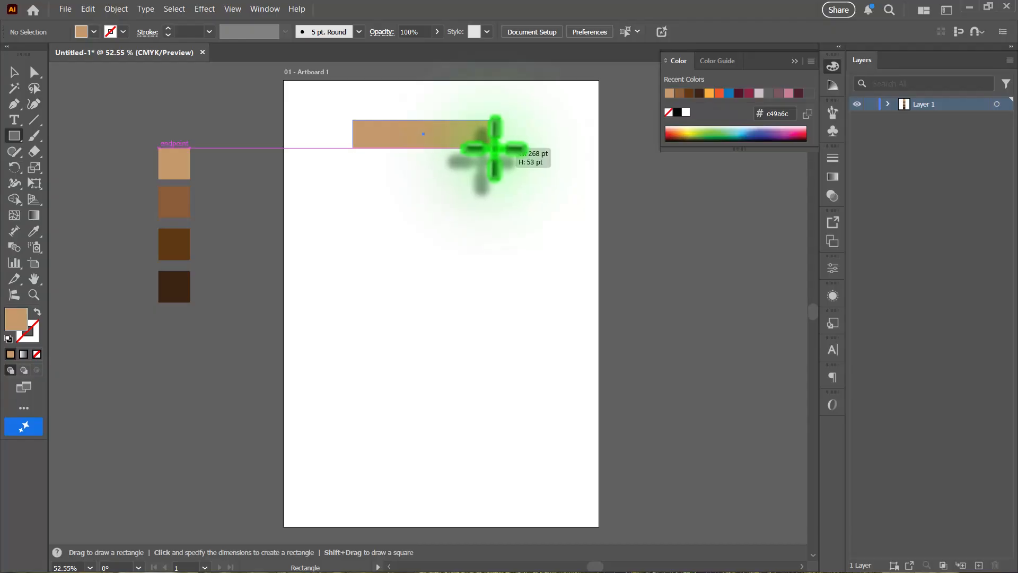
Draw a tan rectangle about 270 by 53 pt near the artboard's top and stack two copies above it, the uppermost overlapping and shifted left.
{"action": "left_click_drag", "start_coordinate": [494, 148], "coordinate": [451, 158]}
{"action": "key", "text": "v"}
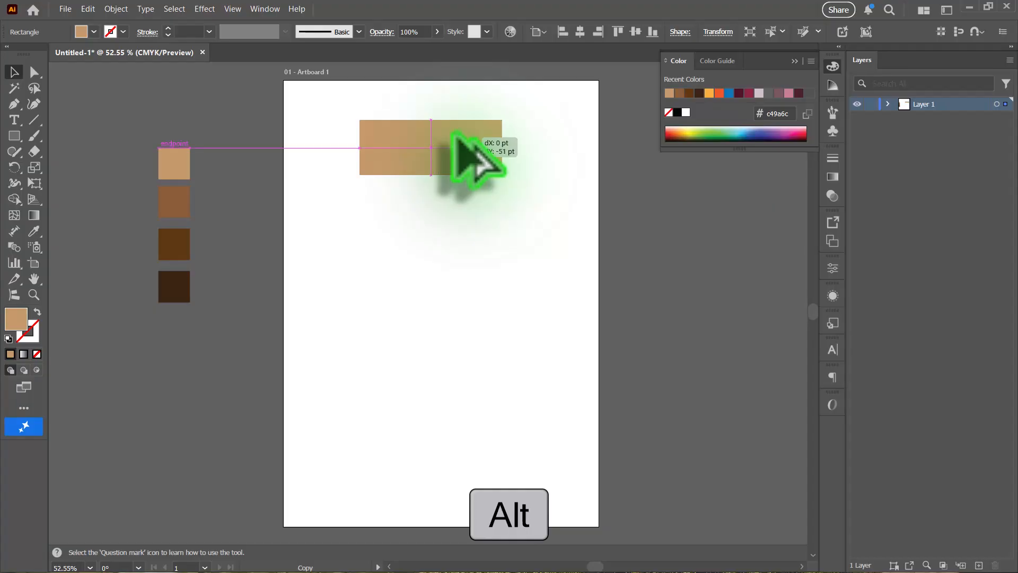
{"action": "left_click_drag", "start_coordinate": [456, 136], "coordinate": [497, 140]}
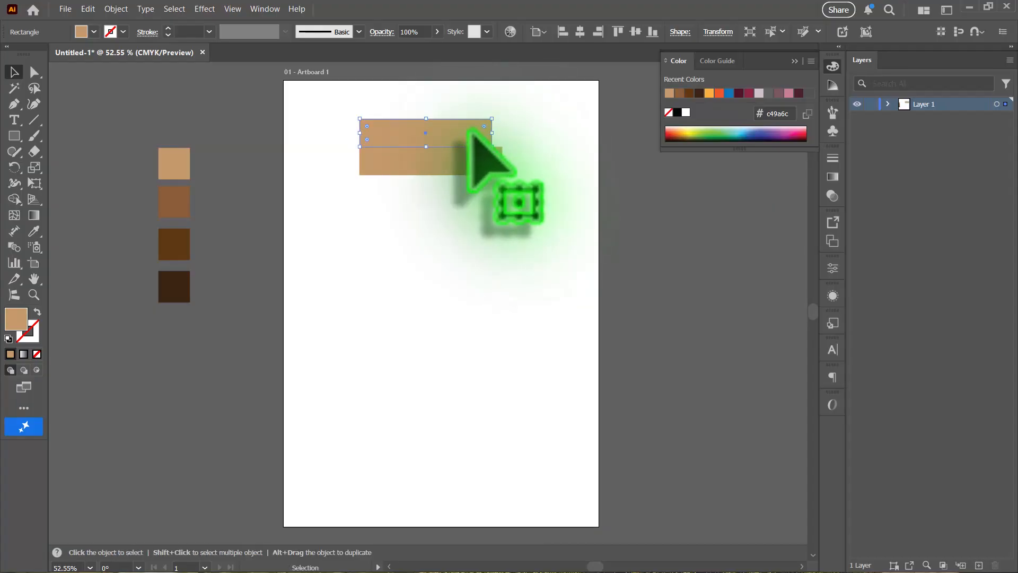
{"action": "key", "text": "alt"}
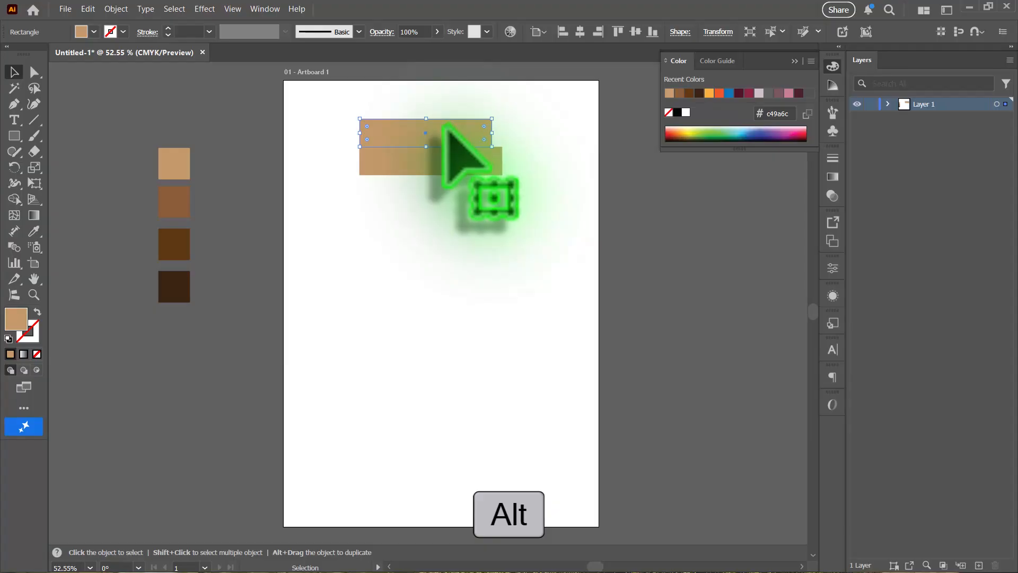
{"action": "left_click_drag", "start_coordinate": [445, 125], "coordinate": [425, 116]}
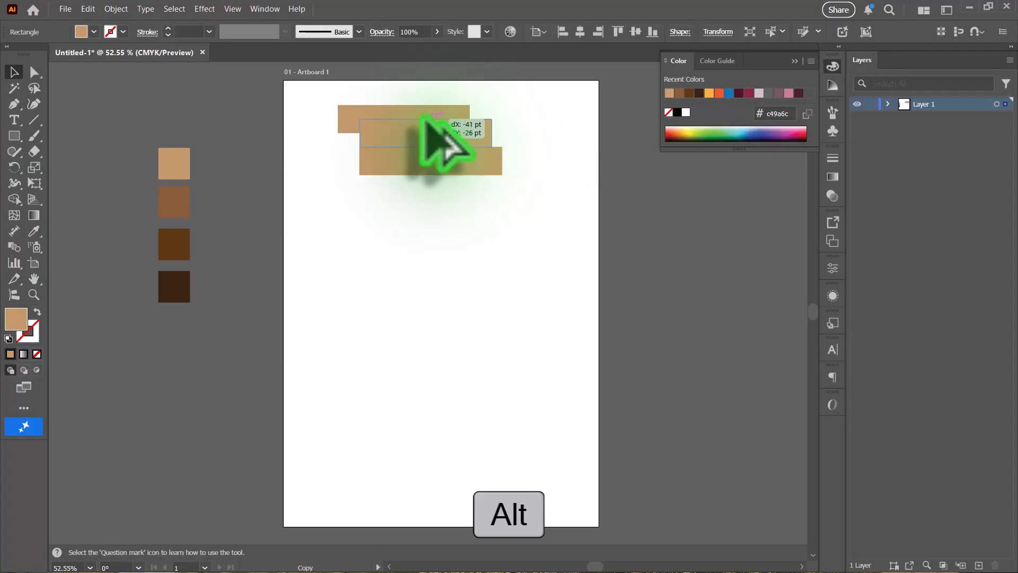
Use Shape Builder on all three rectangles to remove the uppermost one with its overlap and merge the remaining areas into one stepped shape.
{"action": "left_click_drag", "start_coordinate": [517, 106], "coordinate": [371, 170]}
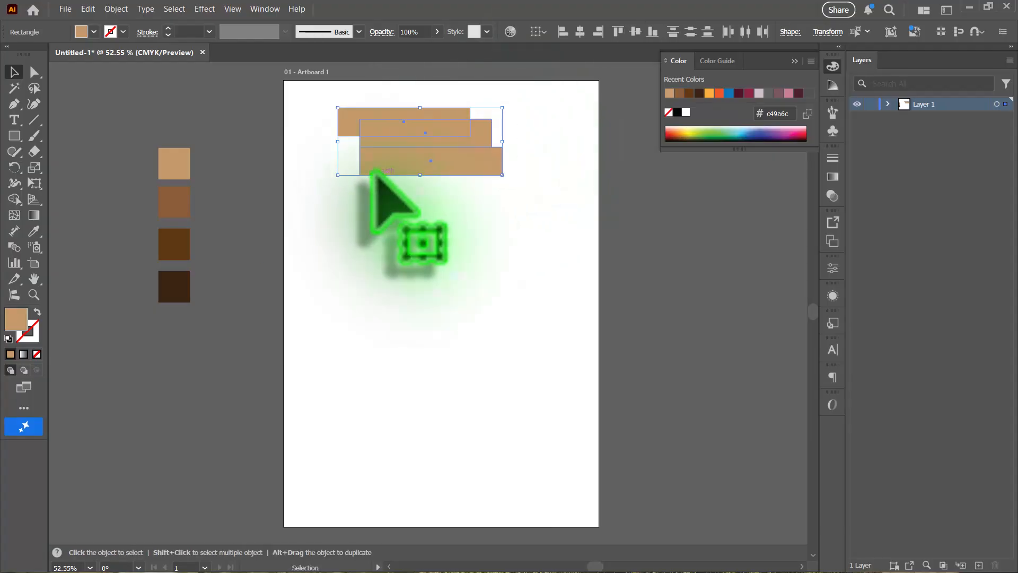
{"action": "left_click", "coordinate": [14, 199]}
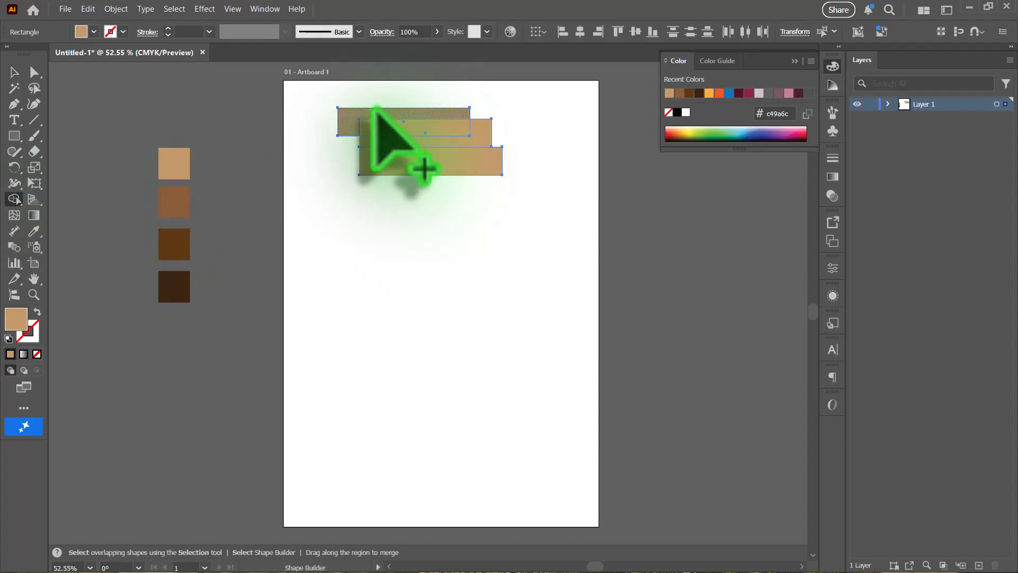
{"action": "left_click", "coordinate": [394, 125], "text": "alt"}
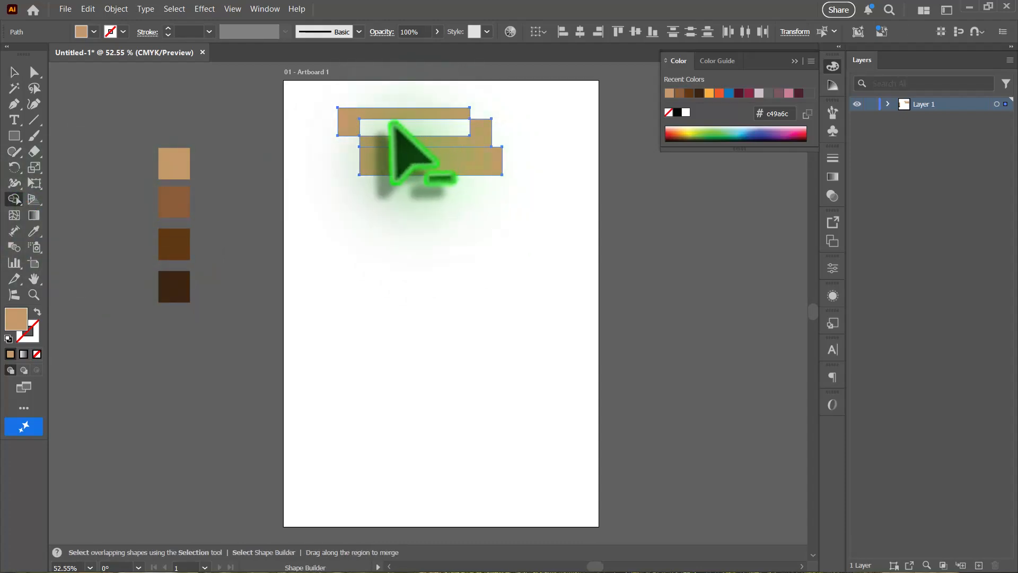
{"action": "left_click", "coordinate": [410, 113], "text": "alt"}
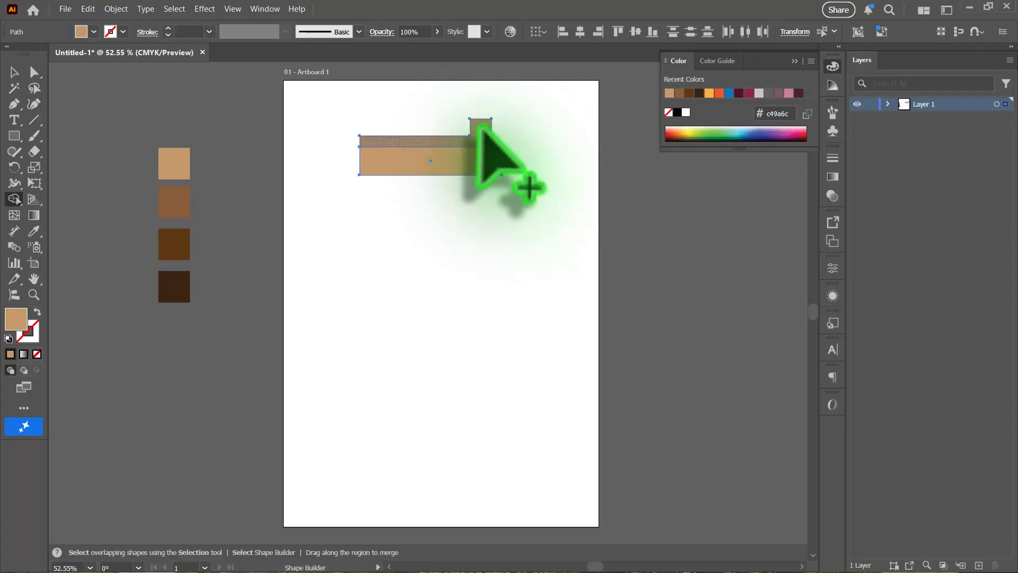
{"action": "left_click_drag", "start_coordinate": [476, 128], "coordinate": [476, 155]}
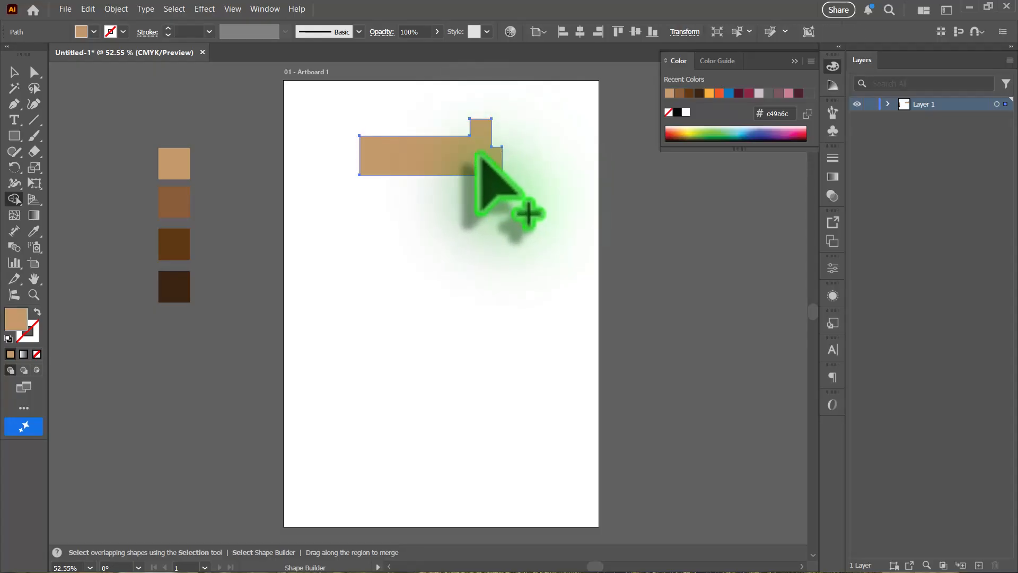
Slant the stepped shape's right side by moving its upper-right anchor inward and its lower-right anchor outward.
{"action": "left_click", "coordinate": [34, 72]}
{"action": "scroll", "coordinate": [503, 151], "scroll_direction": "up", "scroll_amount": 3}
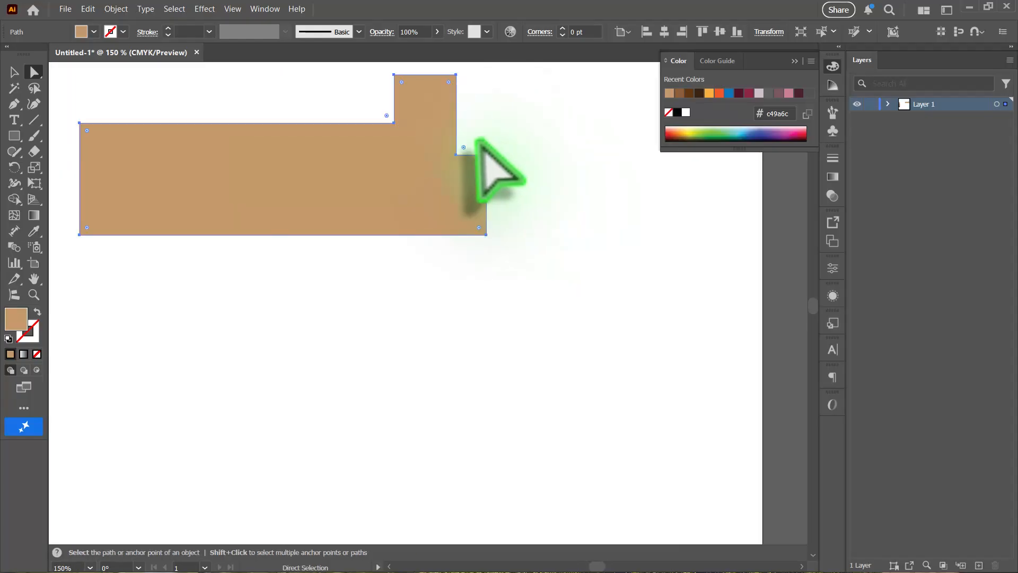
{"action": "scroll", "coordinate": [424, 148], "scroll_direction": "down", "scroll_amount": 1}
{"action": "scroll", "coordinate": [508, 178], "scroll_direction": "up", "scroll_amount": 2}
{"action": "scroll", "coordinate": [477, 182], "scroll_direction": "down", "scroll_amount": 1}
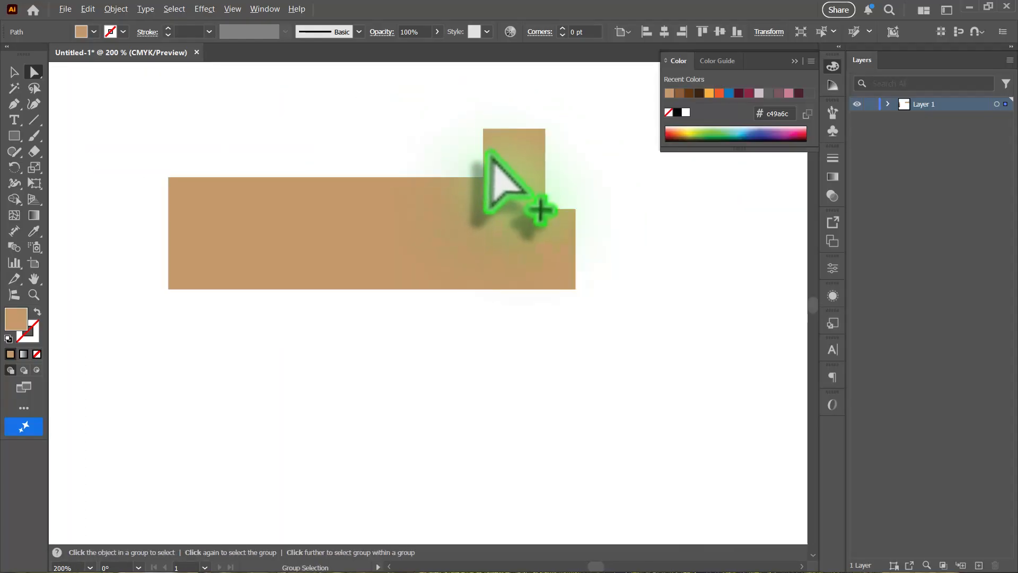
{"action": "left_click_drag", "start_coordinate": [542, 128], "coordinate": [519, 128]}
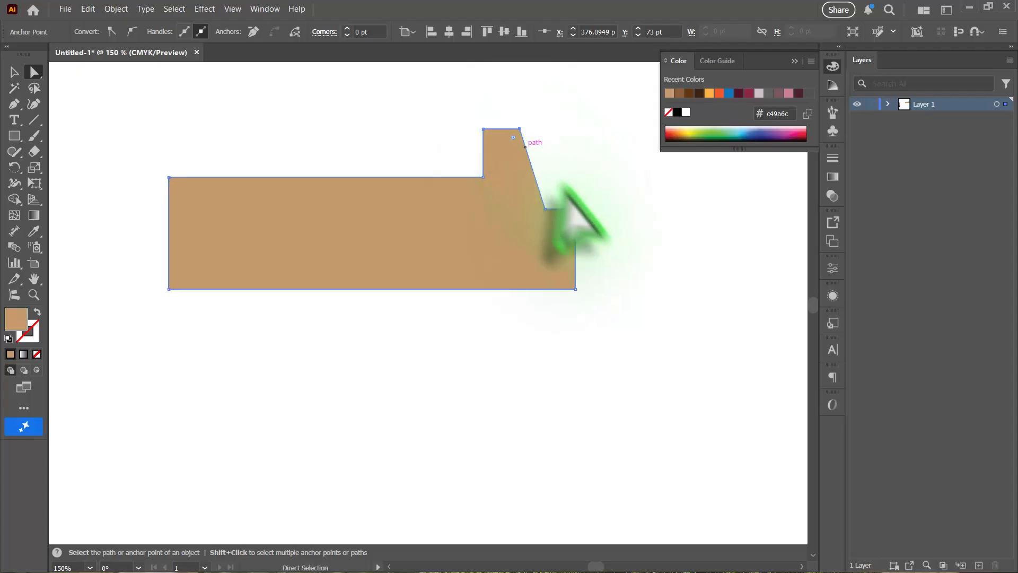
{"action": "left_click_drag", "start_coordinate": [574, 288], "coordinate": [610, 288]}
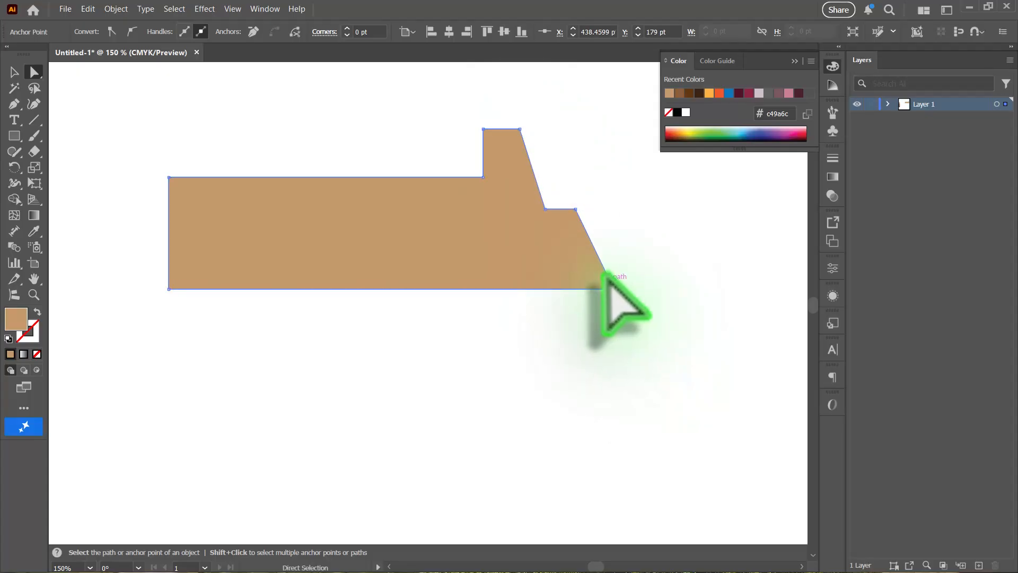
Add an anchor just above the shape's lower-right corner and pull that corner farther outward into a flared tip.
{"action": "left_click", "coordinate": [14, 104]}
{"action": "left_click", "coordinate": [606, 274]}
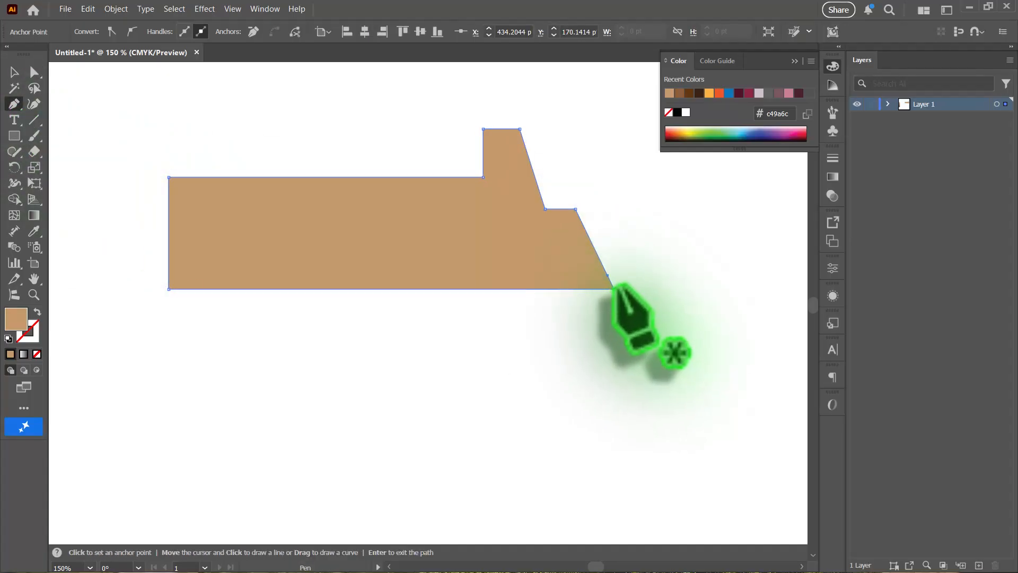
{"action": "key", "text": "a"}
{"action": "left_click_drag", "start_coordinate": [610, 289], "coordinate": [628, 288]}
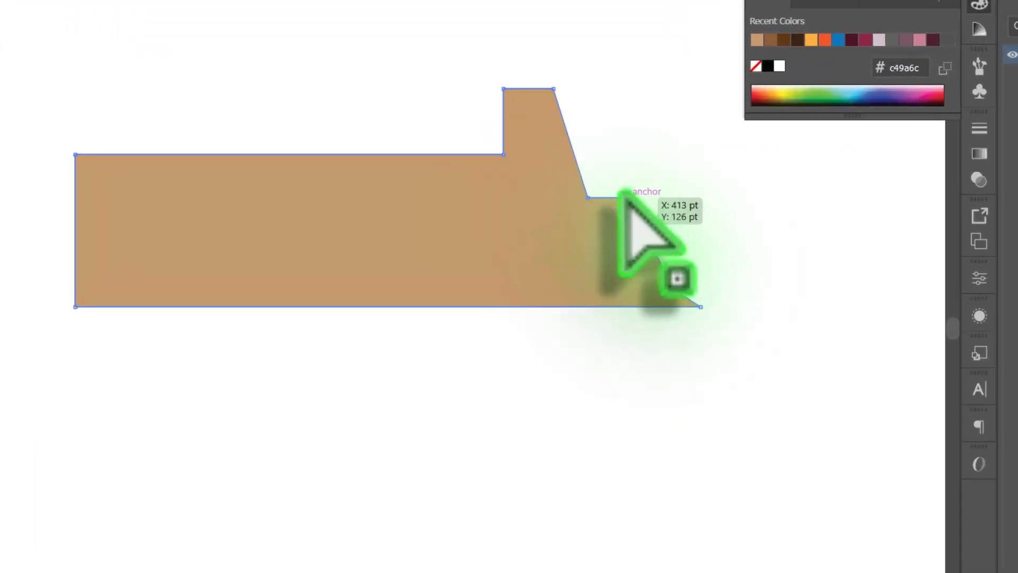
Round the outer corners of the lower ledge and the raised block, giving the raised block's corner a radius of about 12 pt.
{"action": "left_click", "coordinate": [576, 209]}
{"action": "mouse_move", "coordinate": [784, 181]}
{"action": "left_mouse_down"}
{"action": "mouse_move", "coordinate": [779, 206]}
{"action": "mouse_move", "coordinate": [781, 186]}
{"action": "left_mouse_up"}
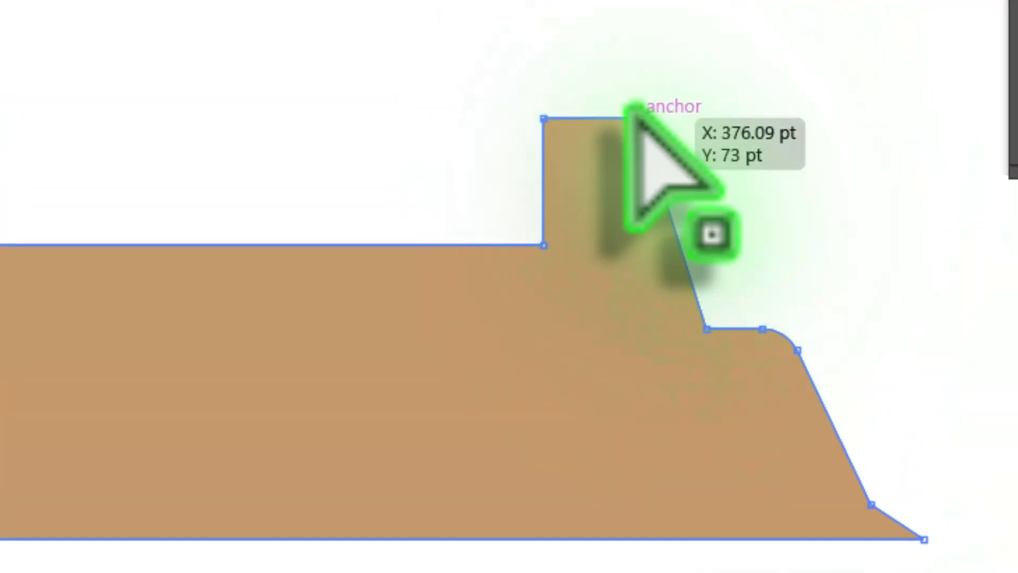
{"action": "left_click_drag", "start_coordinate": [604, 130], "coordinate": [556, 156]}
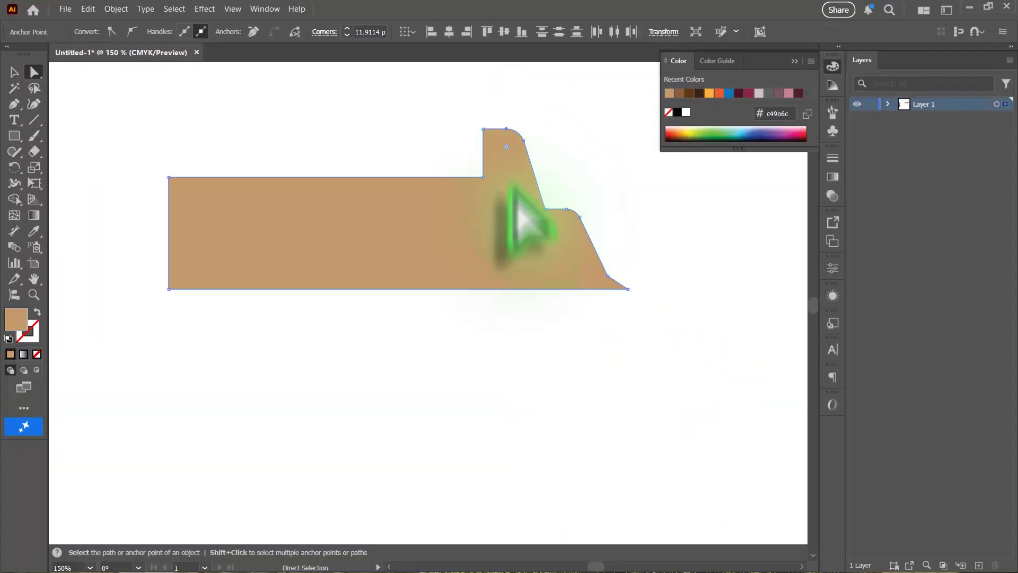
{"action": "key", "text": "v"}
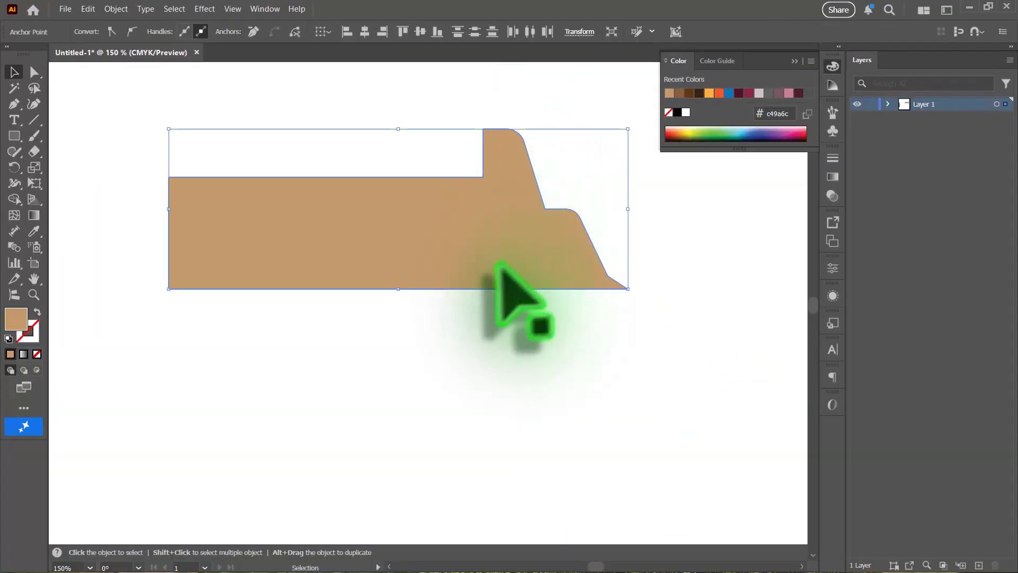
Draw a very thin rectangle across the full width of the stepped shape at the height of its lower ledge.
{"action": "scroll", "coordinate": [496, 265], "scroll_direction": "down", "scroll_amount": 2}
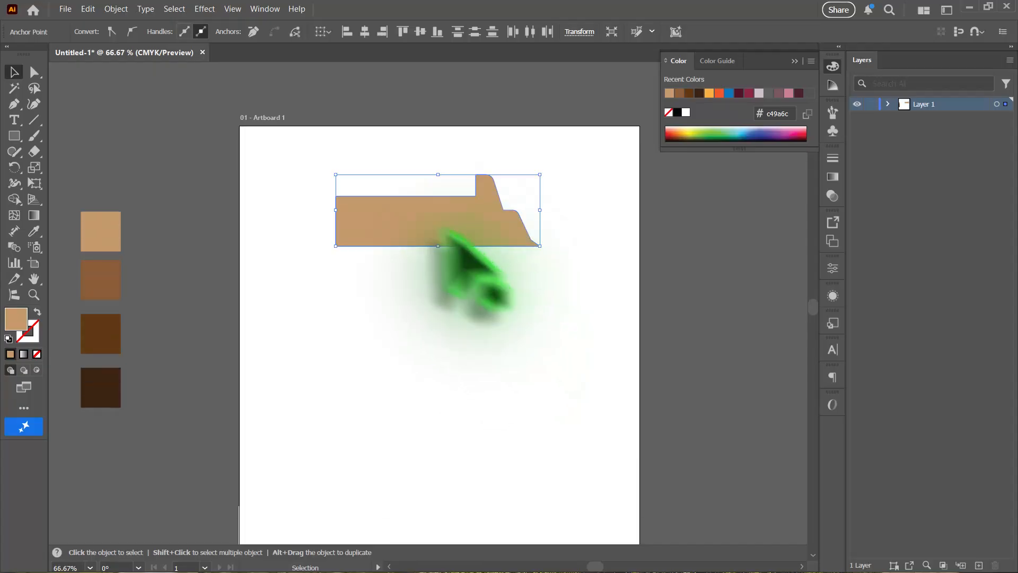
{"action": "scroll", "coordinate": [424, 265], "scroll_direction": "up", "scroll_amount": 2}
{"action": "scroll", "coordinate": [441, 222], "scroll_direction": "down", "scroll_amount": 1}
{"action": "scroll", "coordinate": [546, 220], "scroll_direction": "up", "scroll_amount": 1}
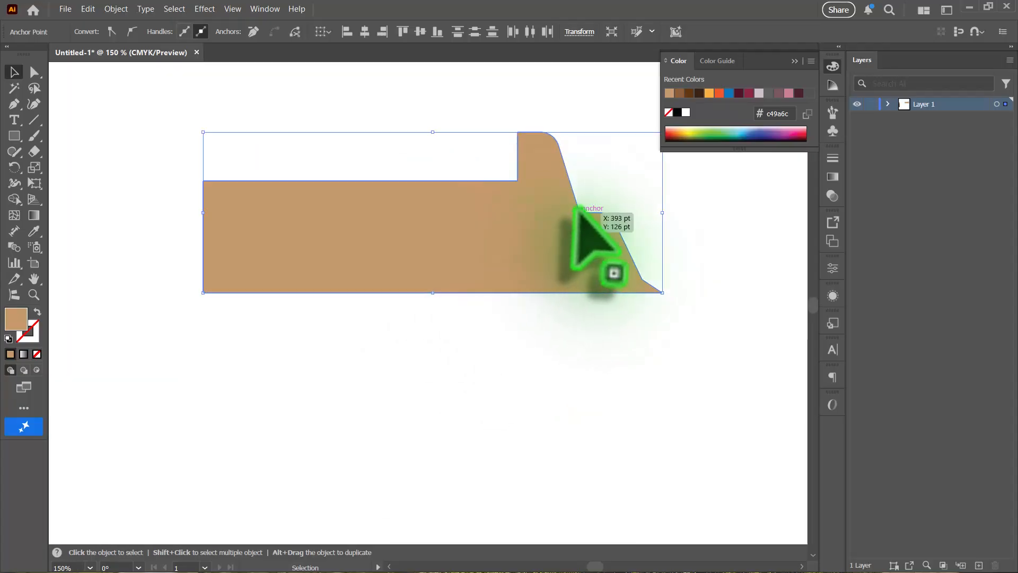
{"action": "left_click", "coordinate": [14, 136]}
{"action": "left_click_drag", "start_coordinate": [197, 209], "coordinate": [584, 214]}
{"action": "key", "text": "v"}
{"action": "left_click", "coordinate": [623, 192]}
{"action": "scroll", "coordinate": [596, 207], "scroll_direction": "up", "scroll_amount": 4}
{"action": "scroll", "coordinate": [636, 221], "scroll_direction": "down", "scroll_amount": 5}
Cut the thin strip out of the stepped shape with Shape Builder, splitting it into an upper and a lower piece.
{"action": "key", "text": "ctrl+a"}
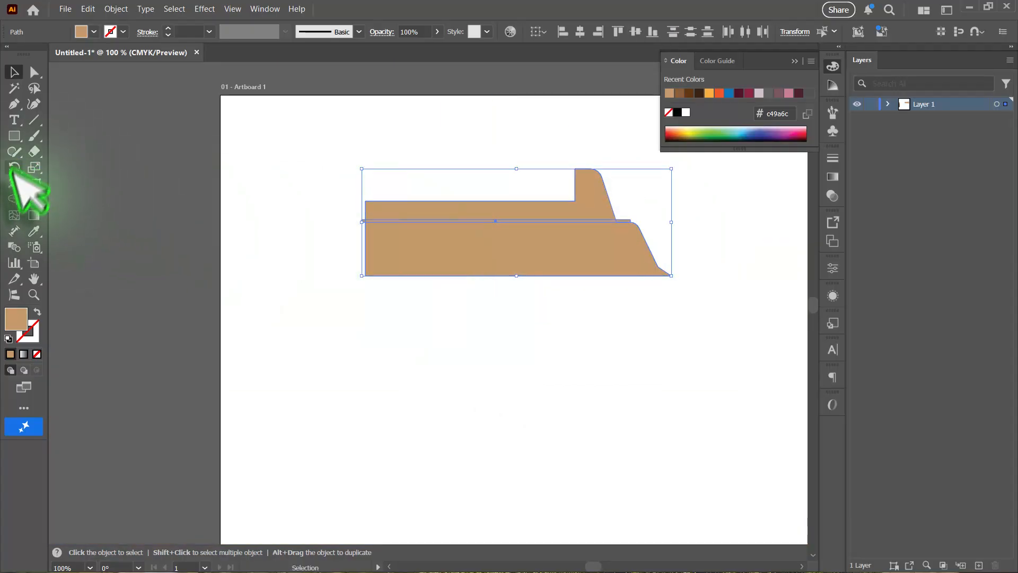
{"action": "left_click", "coordinate": [15, 200]}
{"action": "scroll", "coordinate": [658, 234], "scroll_direction": "up", "scroll_amount": 4}
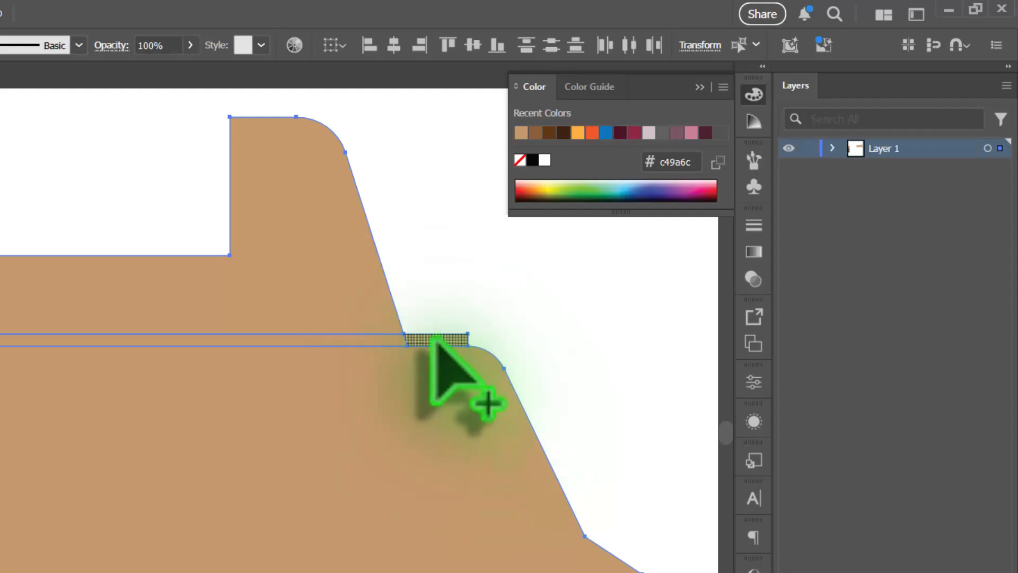
{"action": "left_click", "coordinate": [435, 339]}
{"action": "left_click", "coordinate": [426, 340], "text": "alt"}
{"action": "left_click", "coordinate": [391, 341], "text": "alt"}
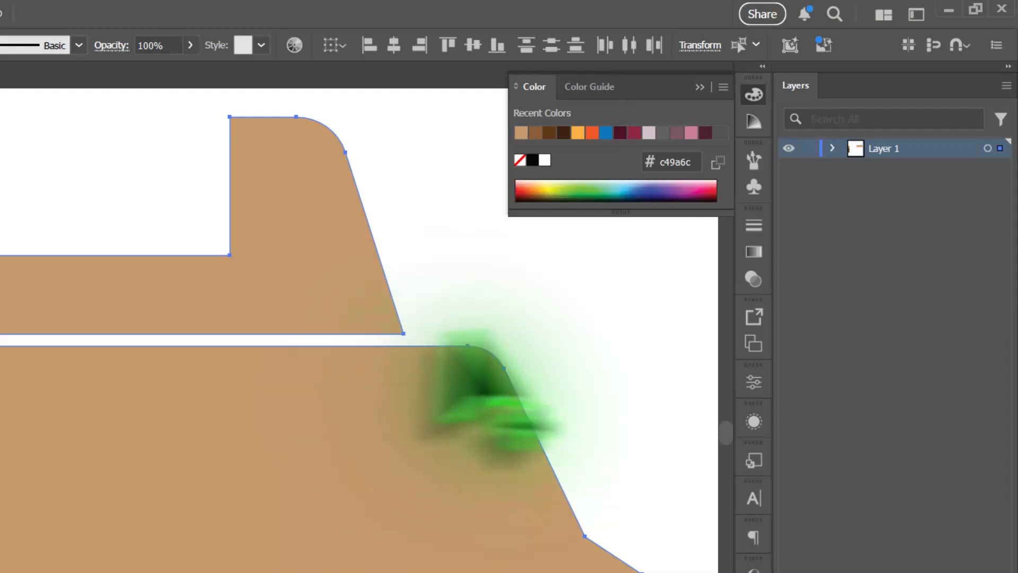
{"action": "scroll", "coordinate": [493, 335], "scroll_direction": "down", "scroll_amount": 4}
{"action": "scroll", "coordinate": [467, 331], "scroll_direction": "up", "scroll_amount": 2}
{"action": "scroll", "coordinate": [25, 329], "scroll_direction": "up", "scroll_amount": 2}
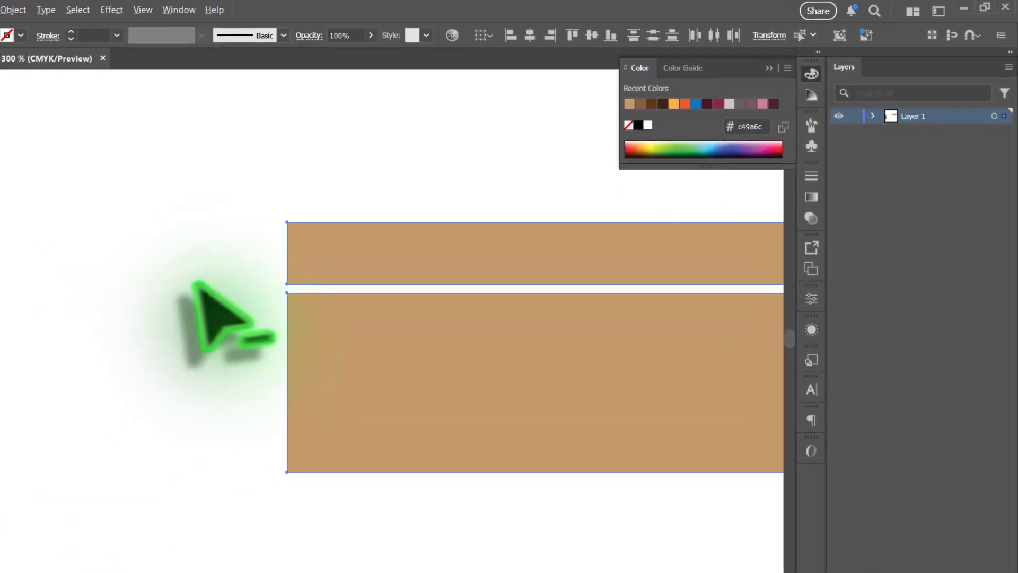
{"action": "scroll", "coordinate": [199, 285], "scroll_direction": "down", "scroll_amount": 3}
Move the upper piece slightly upward to widen the gap above the lower piece.
{"action": "left_click", "coordinate": [14, 71]}
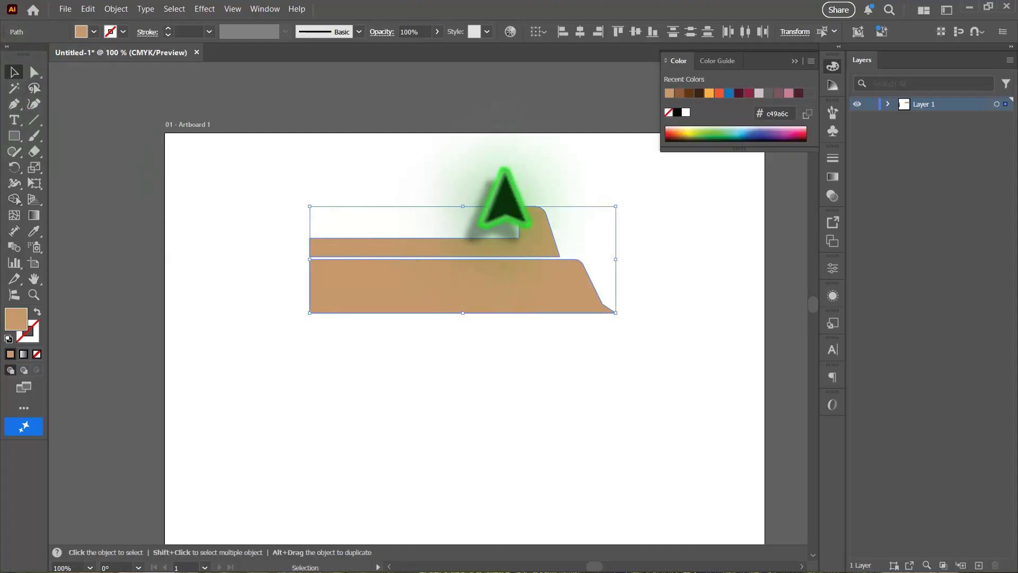
{"action": "left_click", "coordinate": [533, 229]}
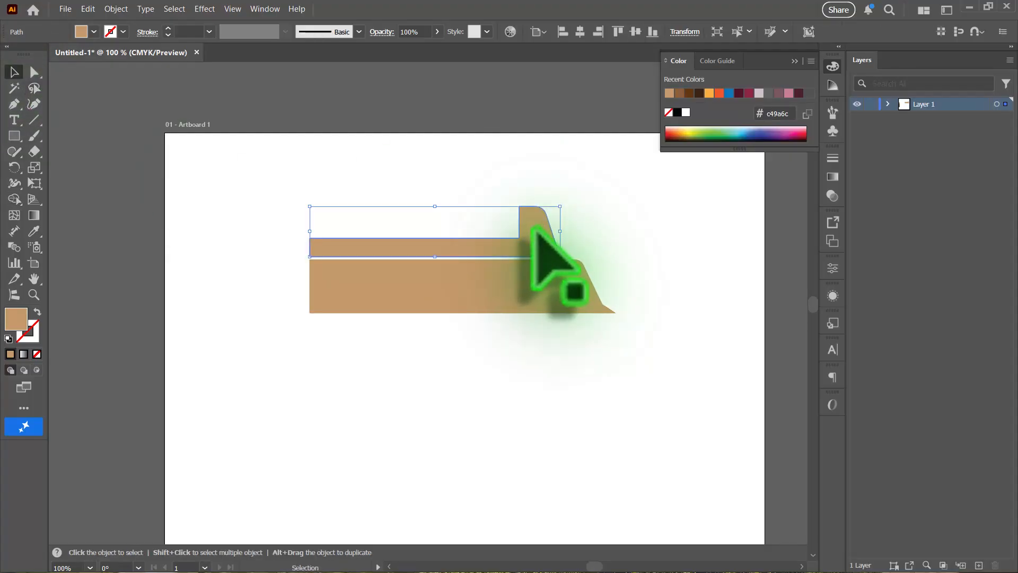
{"action": "left_click", "coordinate": [603, 250]}
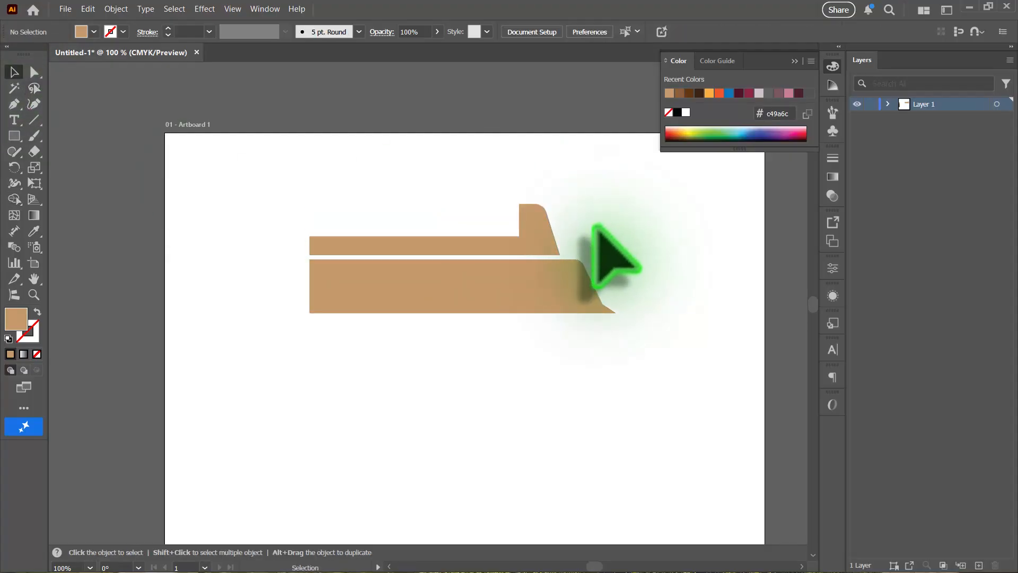
Draw a tall tan rectangle beneath the lower piece, aligned with its left edge, and lower it slightly to leave a gap.
{"action": "scroll", "coordinate": [568, 273], "scroll_direction": "down", "scroll_amount": 3}
{"action": "scroll", "coordinate": [563, 228], "scroll_direction": "up", "scroll_amount": 1}
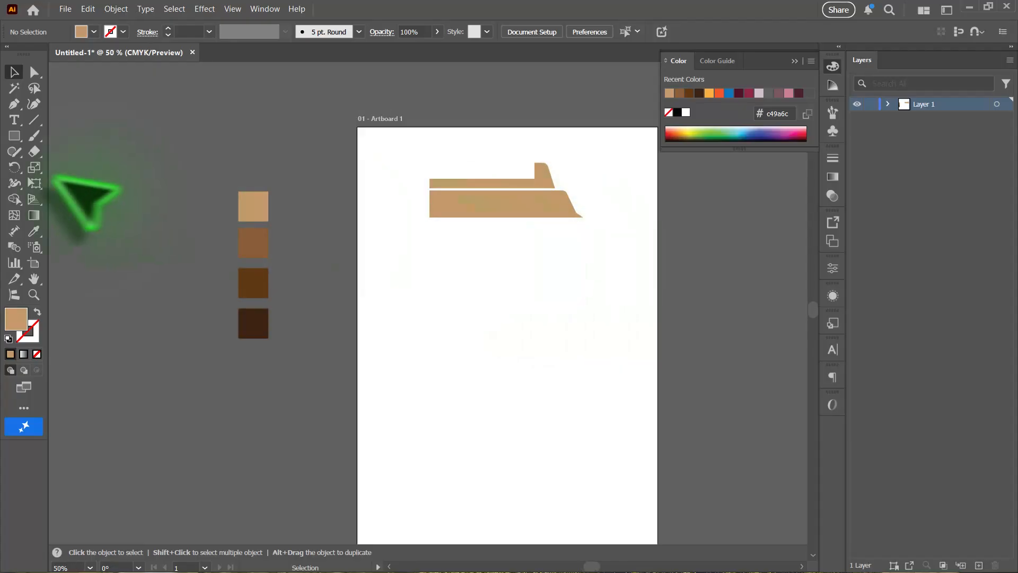
{"action": "left_click", "coordinate": [13, 135]}
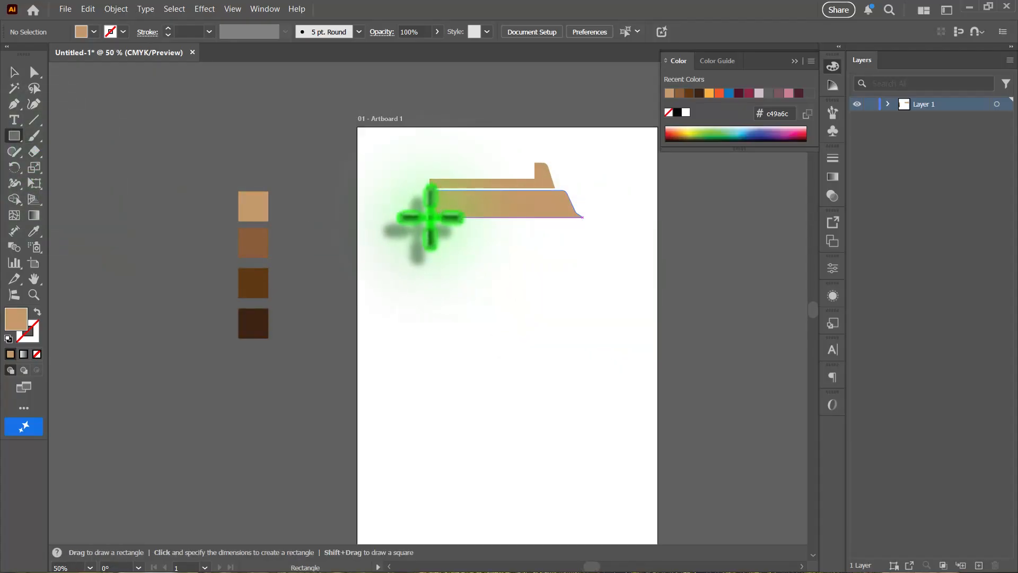
{"action": "left_click_drag", "start_coordinate": [430, 217], "coordinate": [569, 431]}
{"action": "key", "text": "v"}
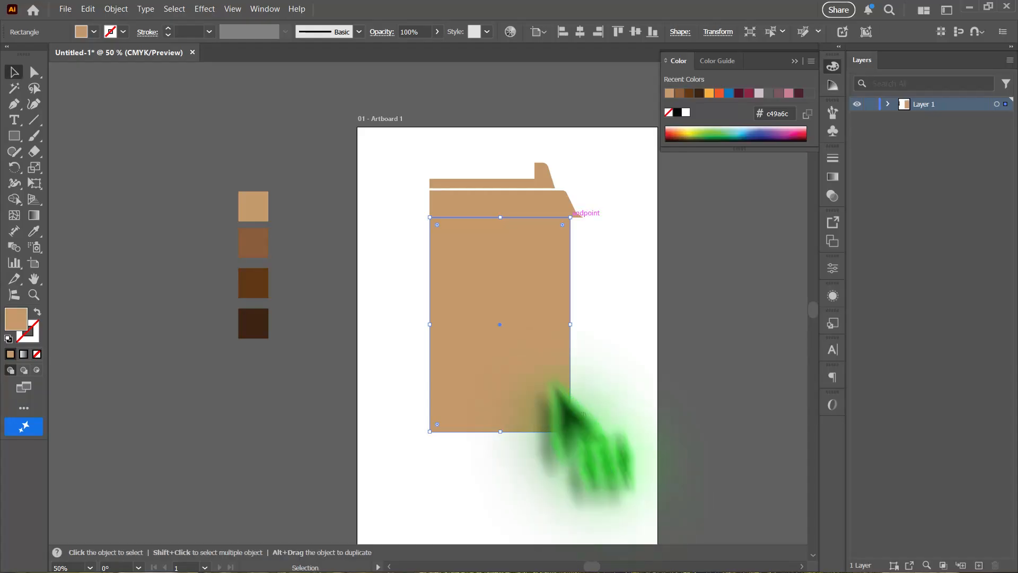
{"action": "left_click_drag", "start_coordinate": [526, 316], "coordinate": [525, 310]}
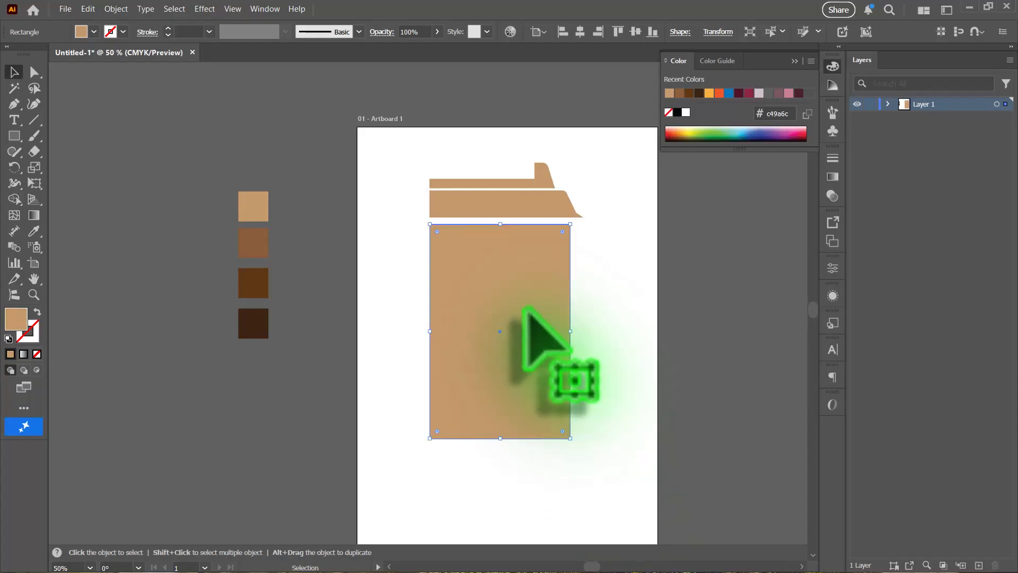
Add an anchor point on the lower lid piece's bottom edge, directly below the corner where its slanted side flares outward.
{"action": "scroll", "coordinate": [562, 218], "scroll_direction": "up", "scroll_amount": 3}
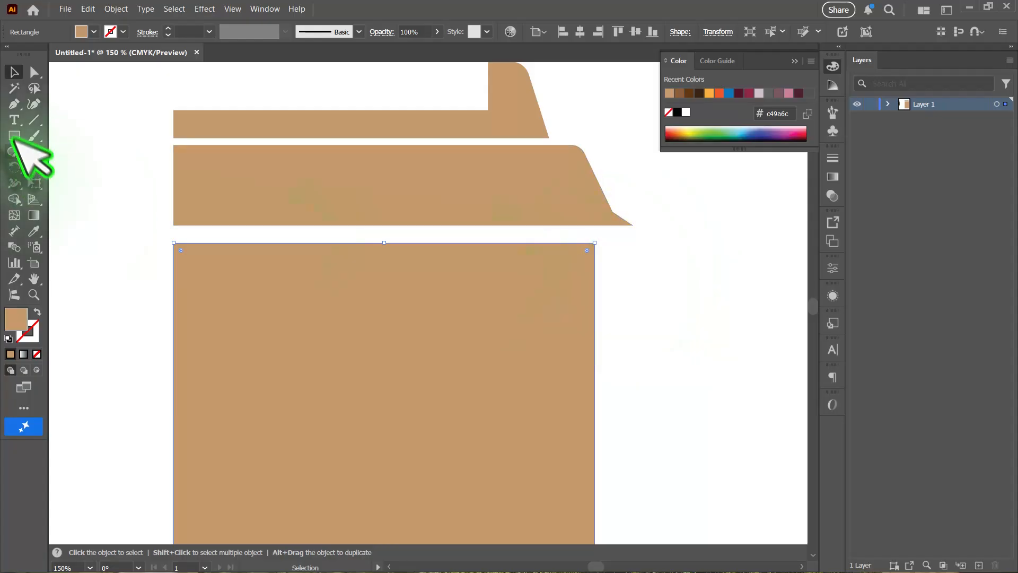
{"action": "left_click", "coordinate": [14, 104]}
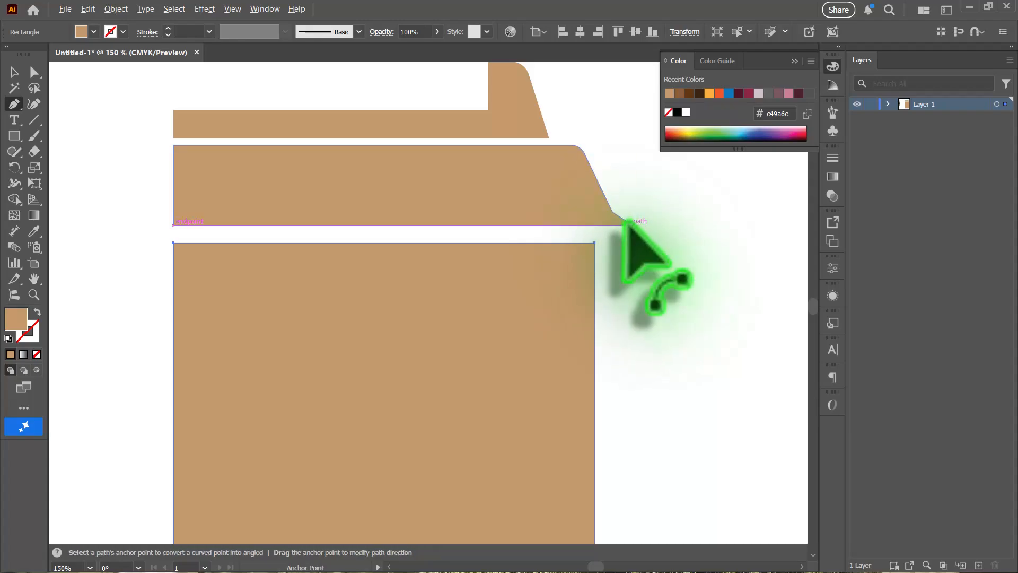
{"action": "scroll", "coordinate": [626, 220], "scroll_direction": "up", "scroll_amount": 3}
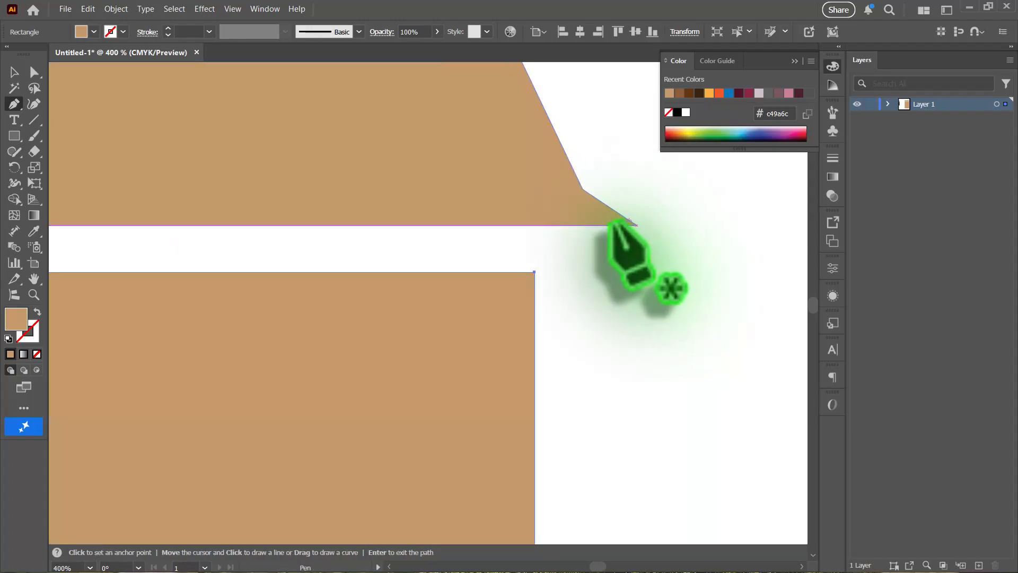
{"action": "left_click", "coordinate": [607, 223]}
{"action": "left_click", "coordinate": [14, 103]}
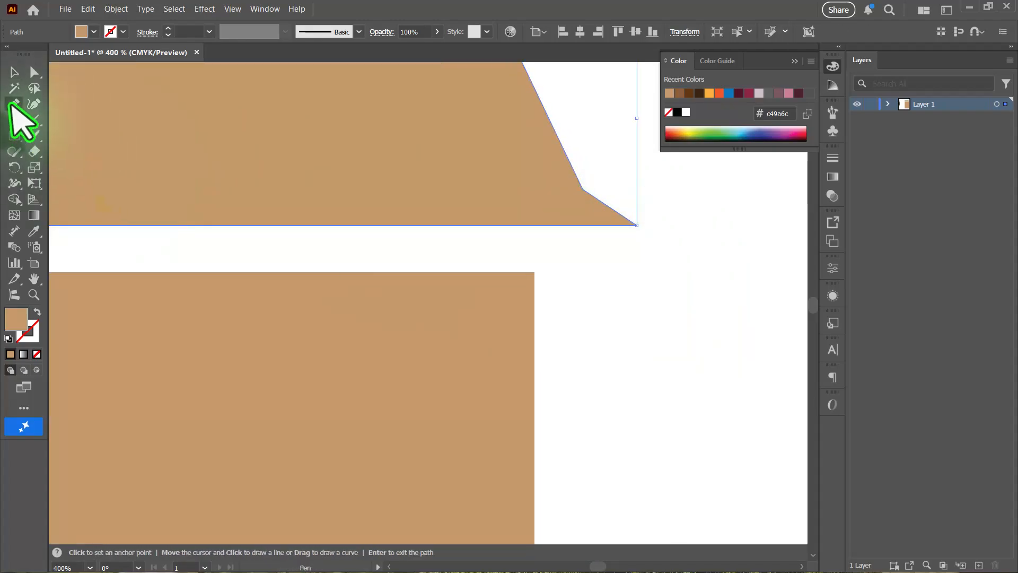
{"action": "left_click", "coordinate": [586, 225]}
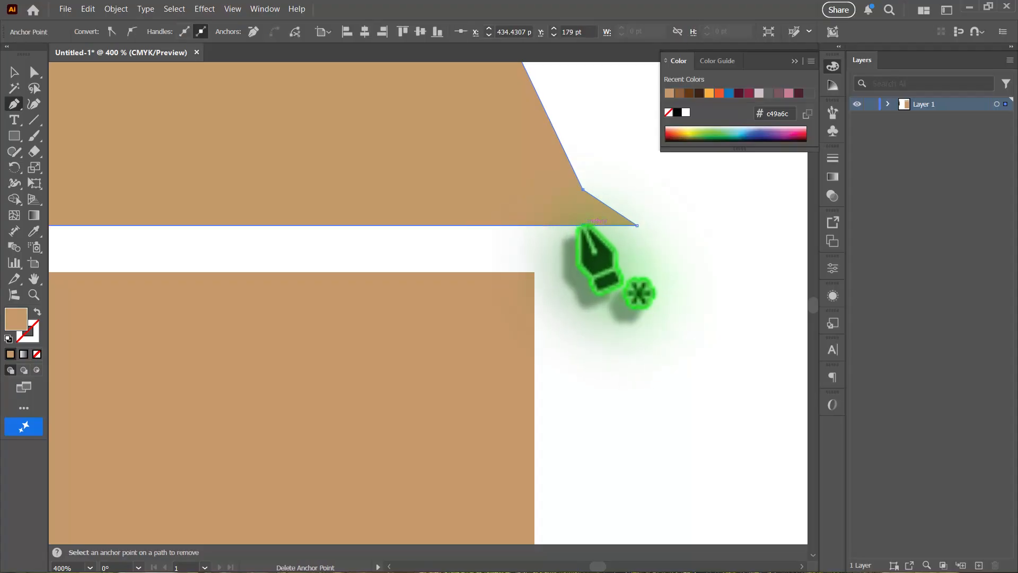
{"action": "scroll", "coordinate": [600, 232], "scroll_direction": "down", "scroll_amount": 2}
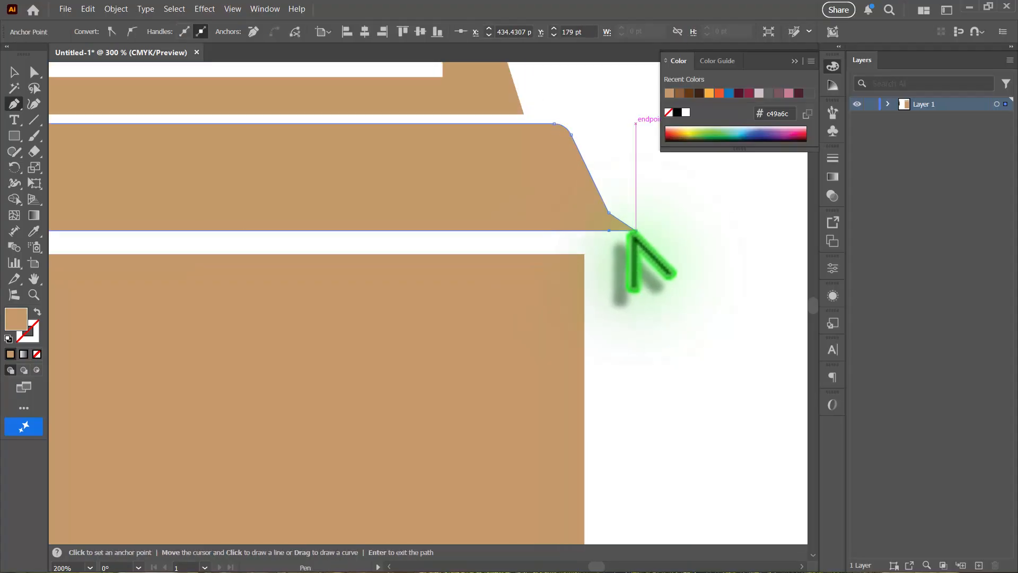
Lower the bottom anchor points of the lower lid piece to deepen it and give its pointed tip a short vertical edge.
{"action": "left_click_drag", "start_coordinate": [609, 231], "coordinate": [634, 237]}
{"action": "scroll", "coordinate": [634, 238], "scroll_direction": "down", "scroll_amount": 2}
{"action": "left_click_drag", "start_coordinate": [332, 236], "coordinate": [334, 242]}
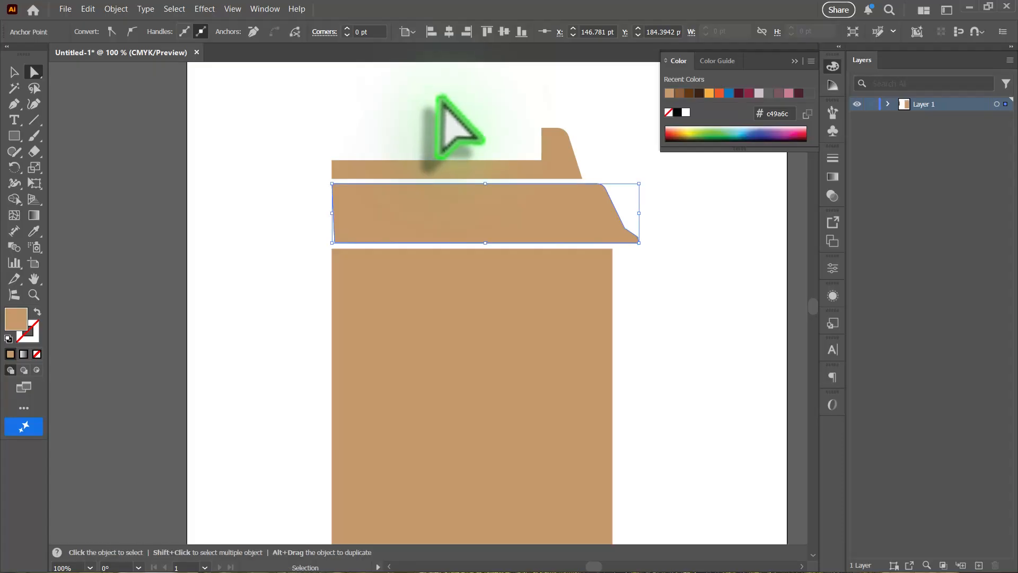
Place a horizontal ruler guide along the lower lid piece's bottom edge and align its bottom-left anchor to it at X 144 pt, Y 185.09 pt.
{"action": "key", "text": "ctrl+r"}
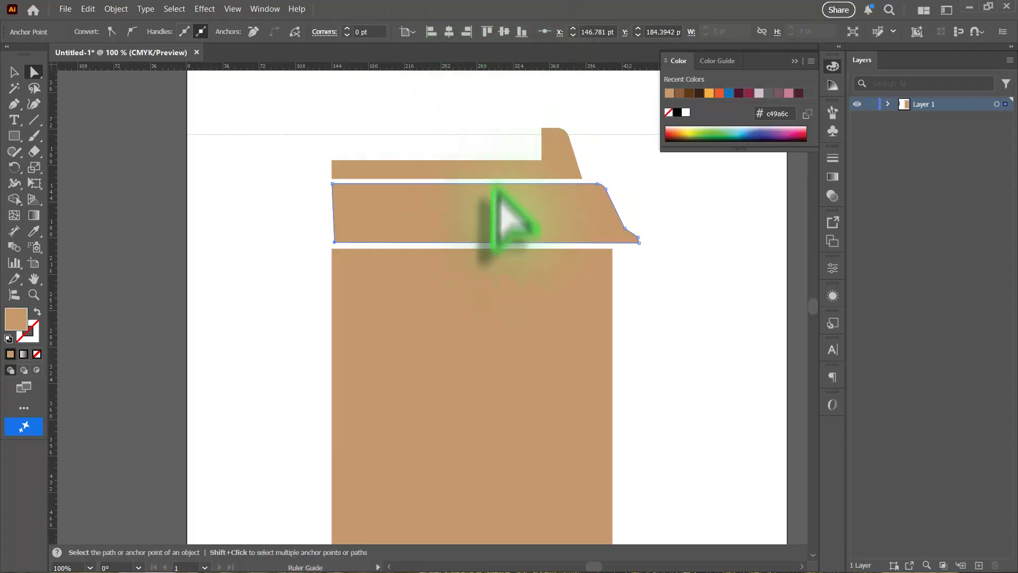
{"action": "left_click_drag", "start_coordinate": [493, 188], "coordinate": [496, 243]}
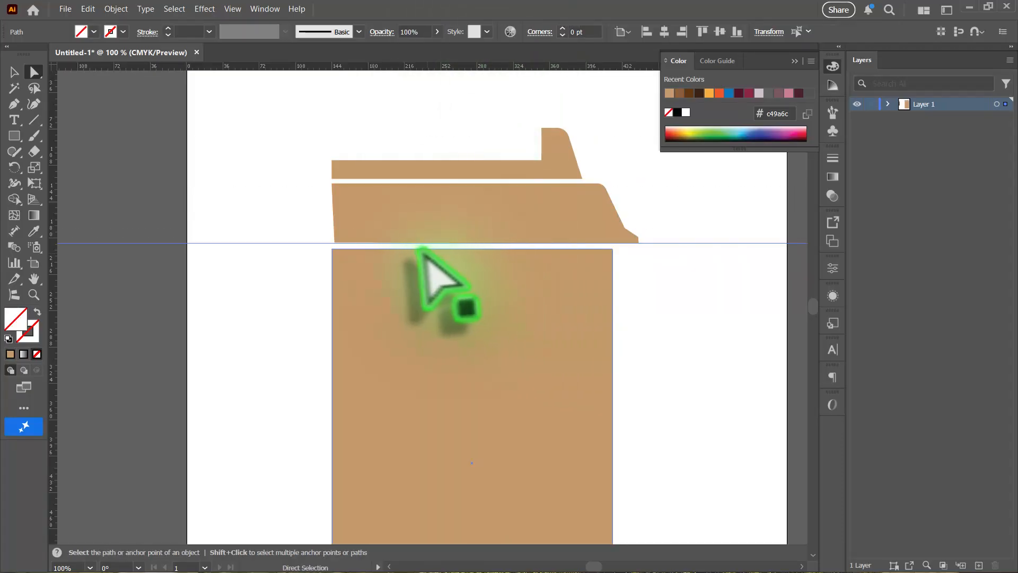
{"action": "scroll", "coordinate": [422, 239], "scroll_direction": "up", "scroll_amount": 5}
{"action": "scroll", "coordinate": [141, 263], "scroll_direction": "down", "scroll_amount": 3}
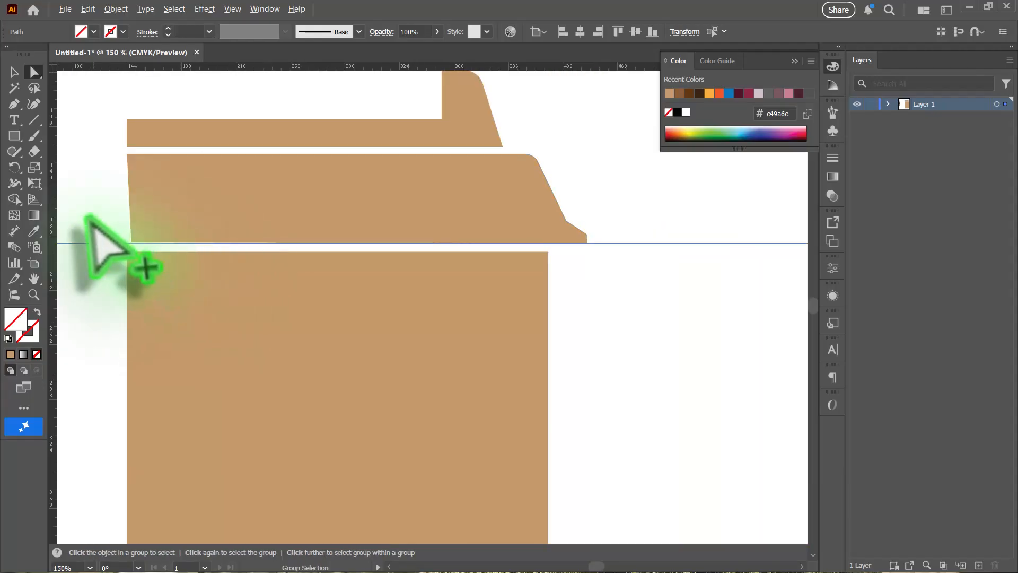
{"action": "scroll", "coordinate": [96, 228], "scroll_direction": "up", "scroll_amount": 2}
{"action": "left_click_drag", "start_coordinate": [169, 261], "coordinate": [160, 263]}
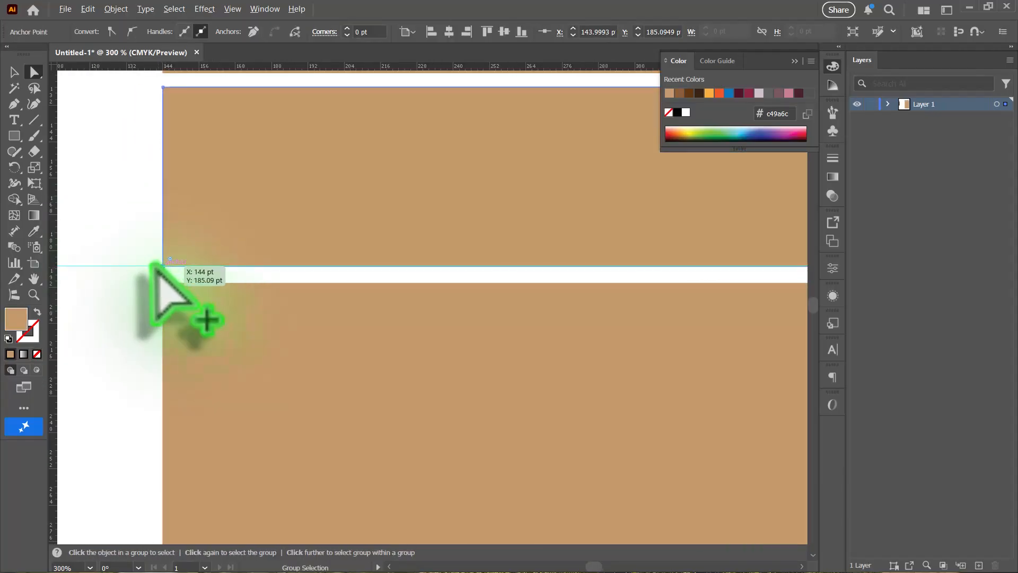
Shift the lower lid piece's bottom-right anchor inward along the guide to make the short end edge vertical.
{"action": "scroll", "coordinate": [160, 266], "scroll_direction": "down", "scroll_amount": 3}
{"action": "scroll", "coordinate": [398, 261], "scroll_direction": "up", "scroll_amount": 3}
{"action": "scroll", "coordinate": [593, 276], "scroll_direction": "up", "scroll_amount": 2}
{"action": "scroll", "coordinate": [591, 277], "scroll_direction": "up", "scroll_amount": 3}
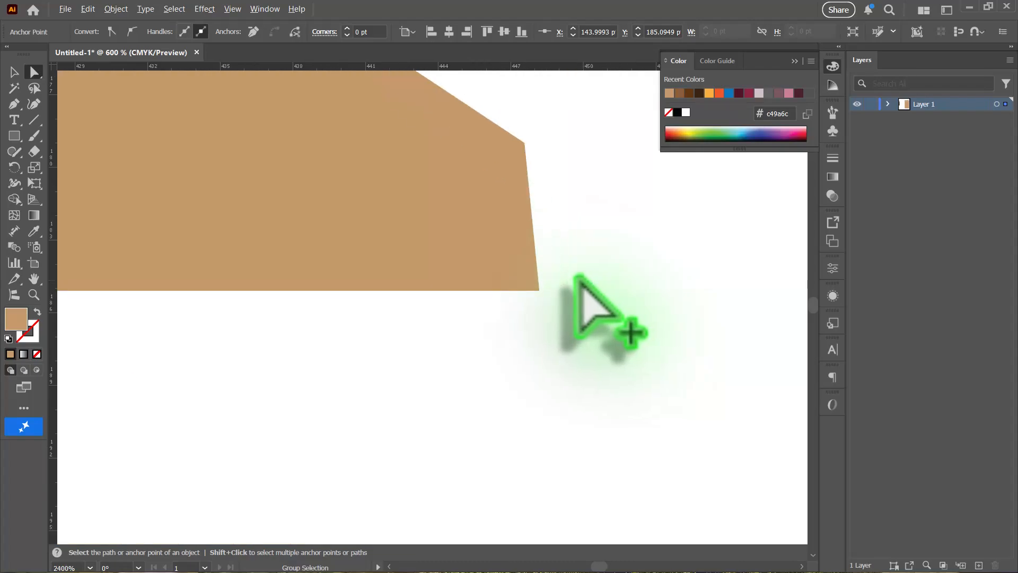
{"action": "left_click_drag", "start_coordinate": [534, 289], "coordinate": [525, 289]}
{"action": "scroll", "coordinate": [494, 272], "scroll_direction": "down", "scroll_amount": 6}
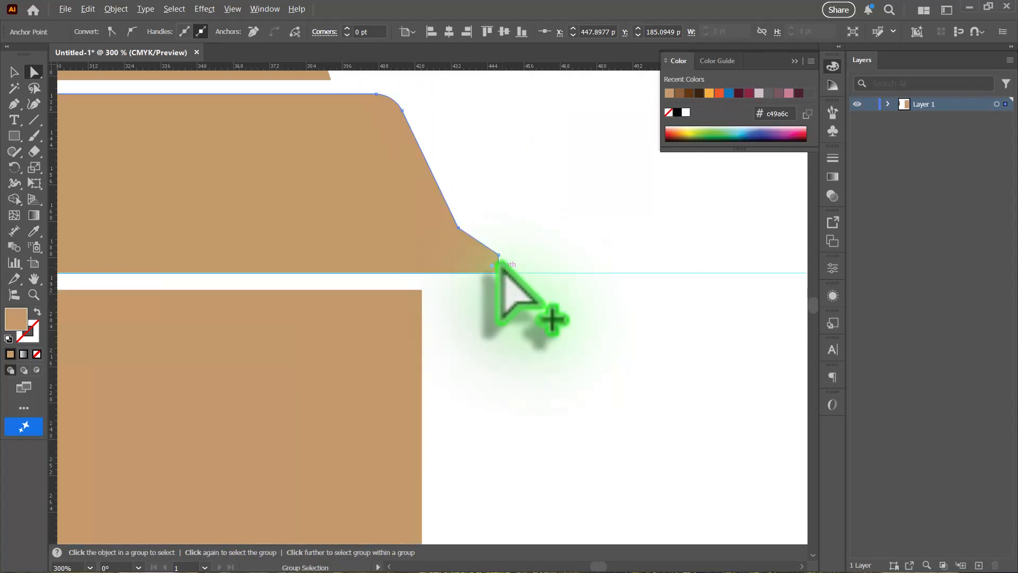
Round the upper corner of the lower lid piece's flared tip with a radius of about 6.55 pt.
{"action": "scroll", "coordinate": [494, 271], "scroll_direction": "down", "scroll_amount": 3}
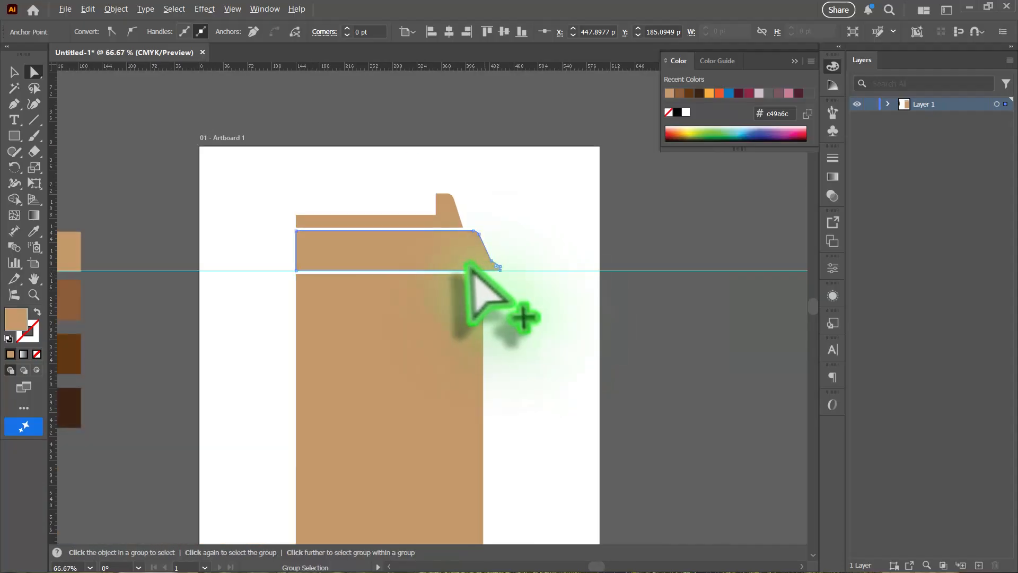
{"action": "scroll", "coordinate": [493, 268], "scroll_direction": "up", "scroll_amount": 3}
{"action": "scroll", "coordinate": [495, 265], "scroll_direction": "up", "scroll_amount": 3}
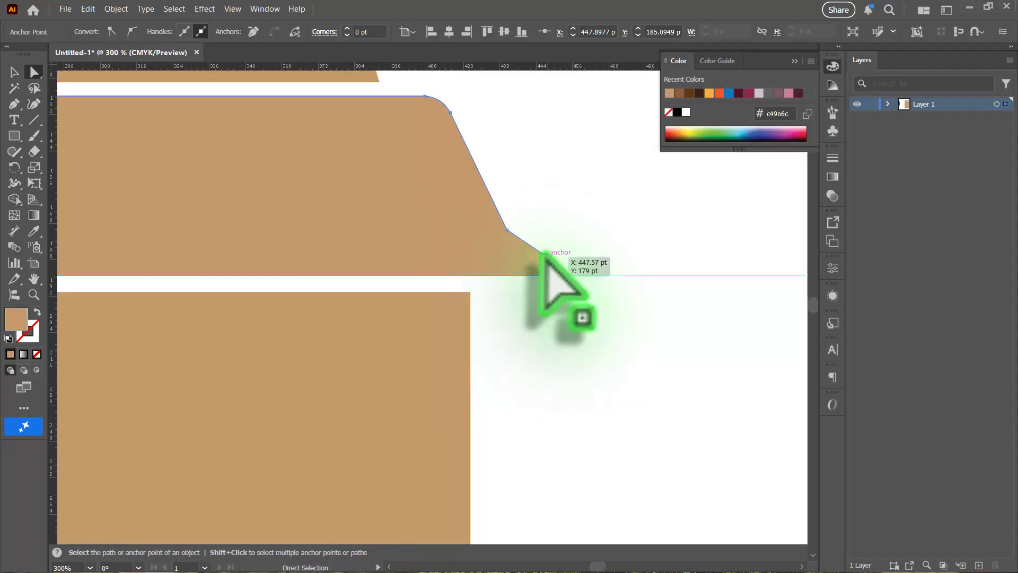
{"action": "left_click_drag", "start_coordinate": [542, 255], "coordinate": [522, 263]}
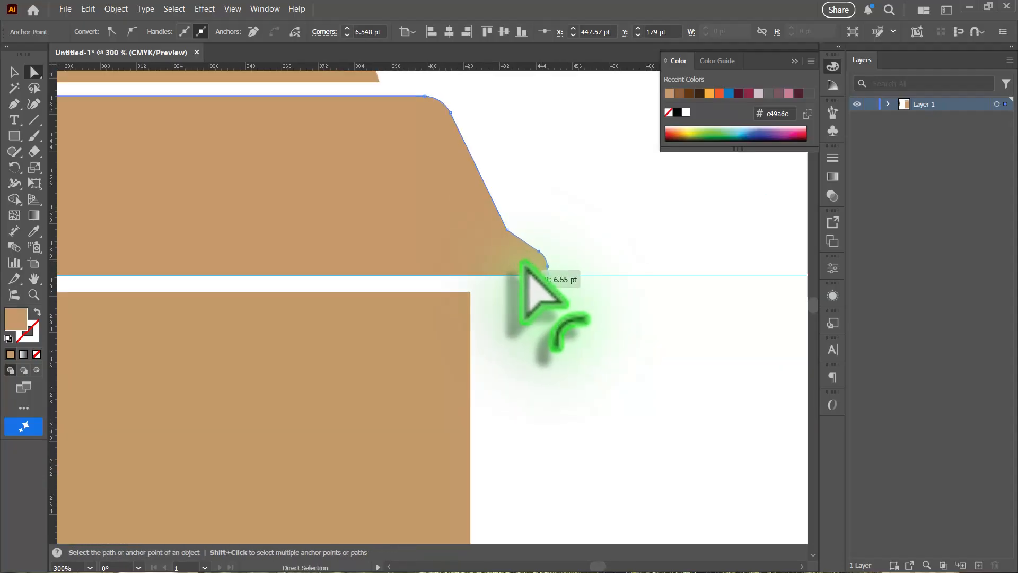
Delete the horizontal guide beneath the lower lid piece.
{"action": "scroll", "coordinate": [530, 272], "scroll_direction": "down", "scroll_amount": 4}
{"action": "key", "text": "v"}
{"action": "left_click_drag", "start_coordinate": [588, 237], "coordinate": [585, 303]}
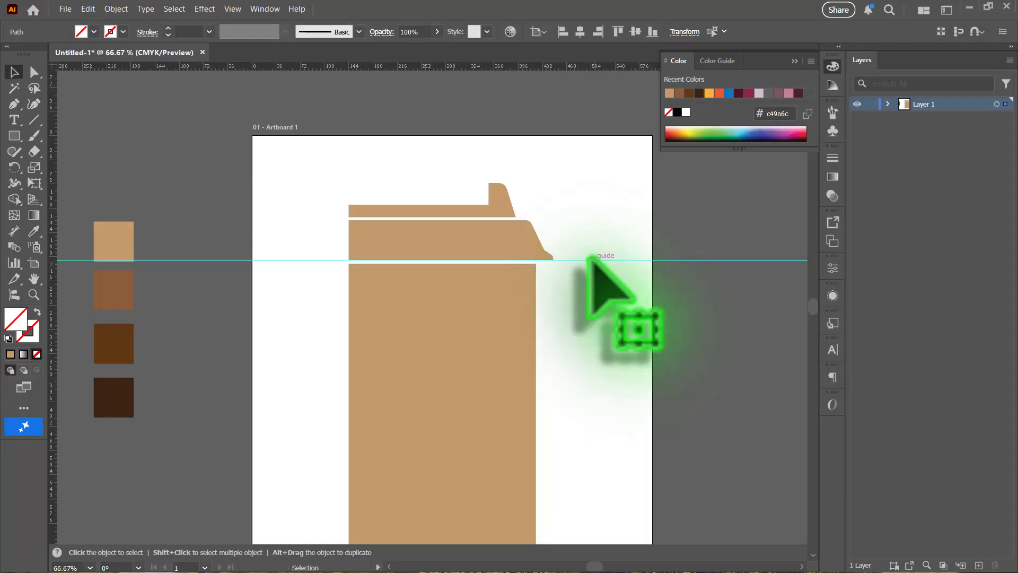
{"action": "key", "text": "Delete"}
Taper the cup body by moving its bottom-right corner horizontally inward to about X 354 pt.
{"action": "scroll", "coordinate": [573, 329], "scroll_direction": "down", "scroll_amount": 3}
{"action": "scroll", "coordinate": [517, 363], "scroll_direction": "down", "scroll_amount": 1}
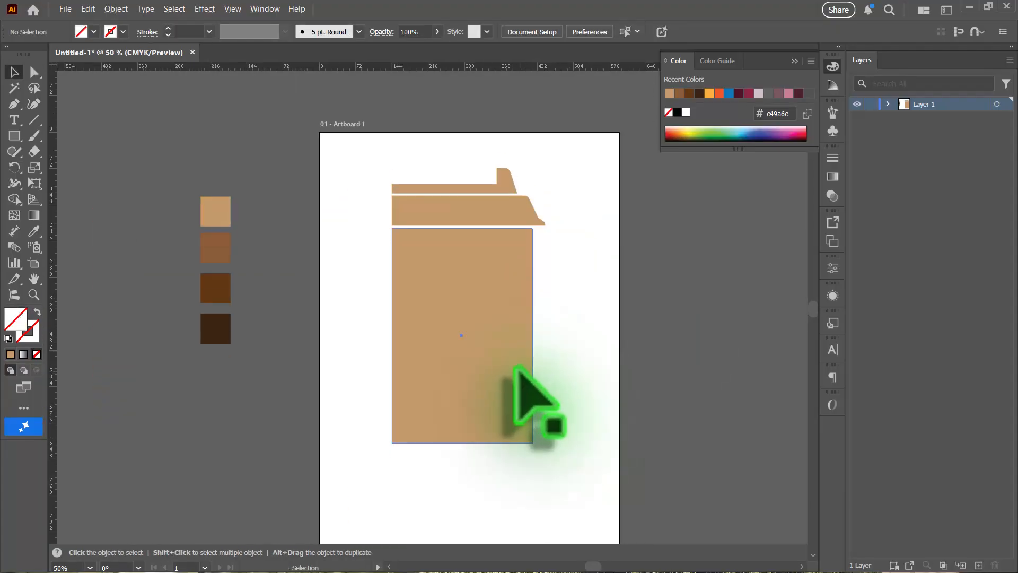
{"action": "left_click", "coordinate": [527, 402]}
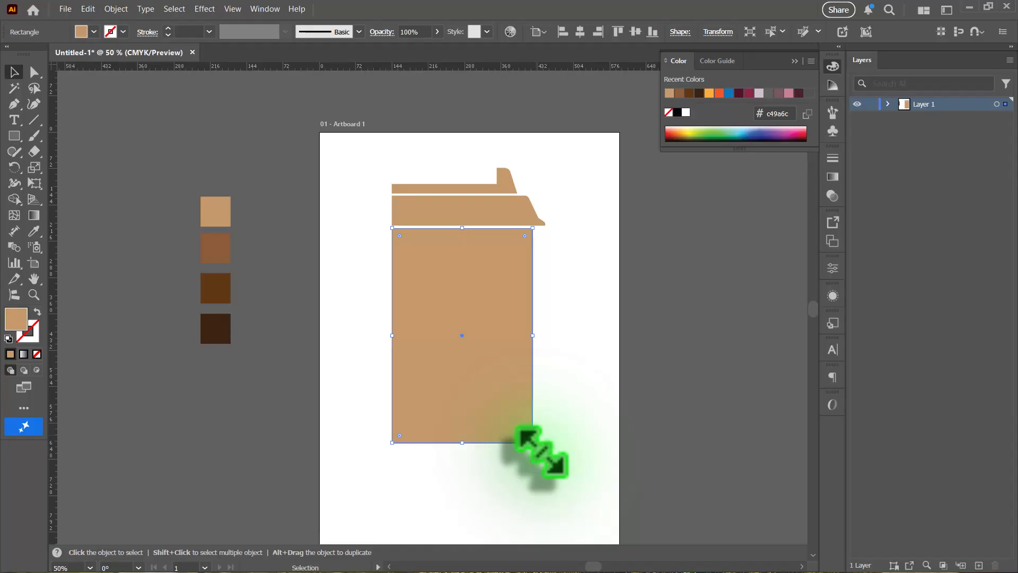
{"action": "key", "text": "a"}
{"action": "left_click_drag", "start_coordinate": [532, 442], "coordinate": [497, 442]}
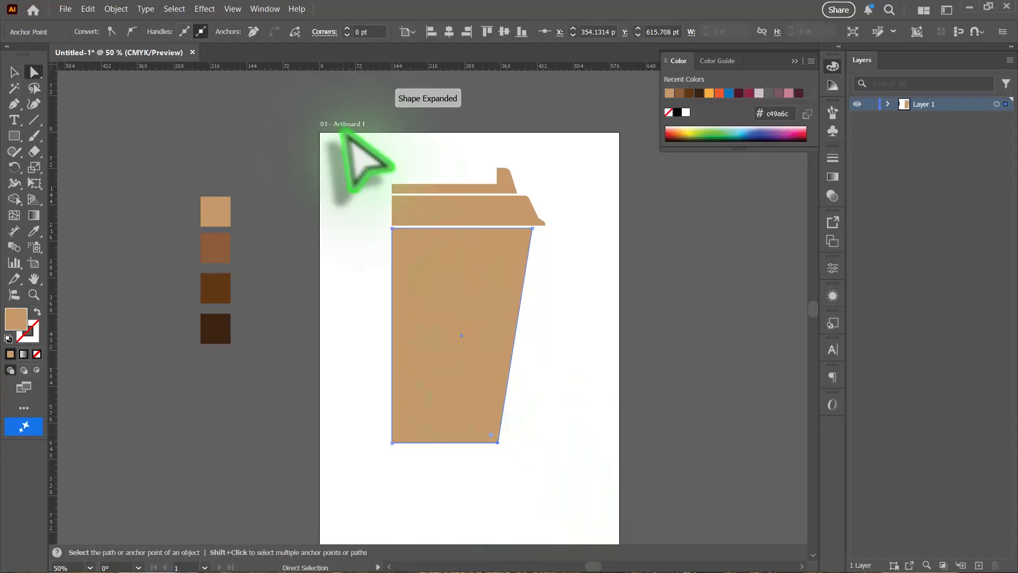
Select the left-edge anchor points of both lid pieces and the cup body, and shift them inward together to narrow the half cup.
{"action": "left_click_drag", "start_coordinate": [351, 137], "coordinate": [413, 461]}
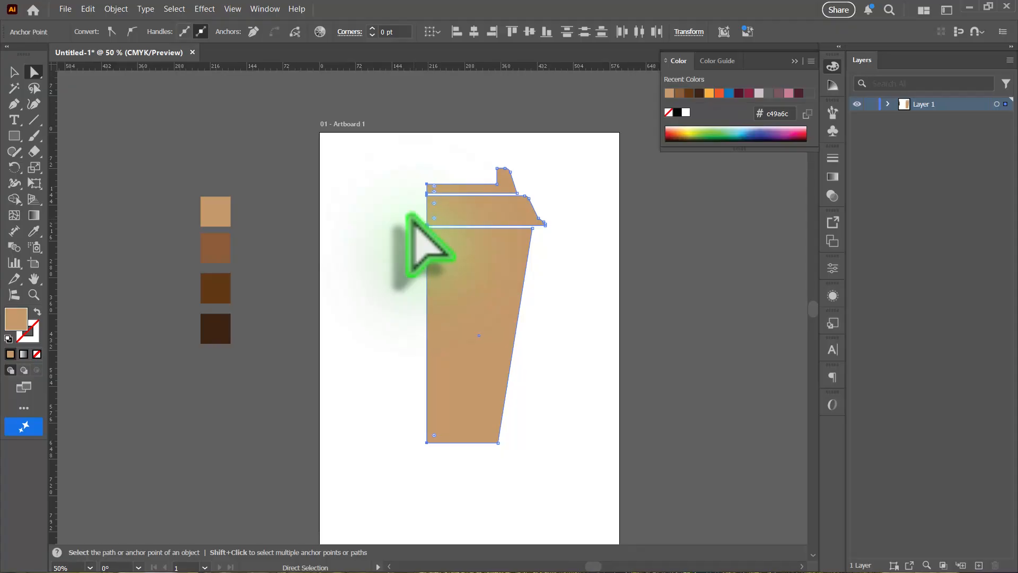
{"action": "key", "text": "v"}
{"action": "left_click", "coordinate": [539, 191]}
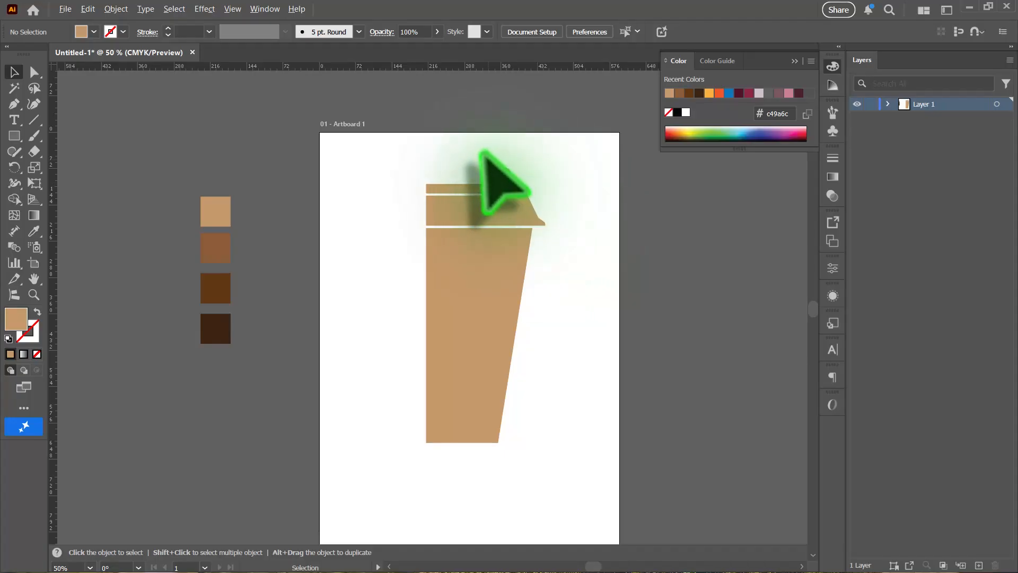
Raise the horizontal ledge of the upper lid piece by moving its two anchor points slightly upward.
{"action": "scroll", "coordinate": [488, 164], "scroll_direction": "up", "scroll_amount": 3}
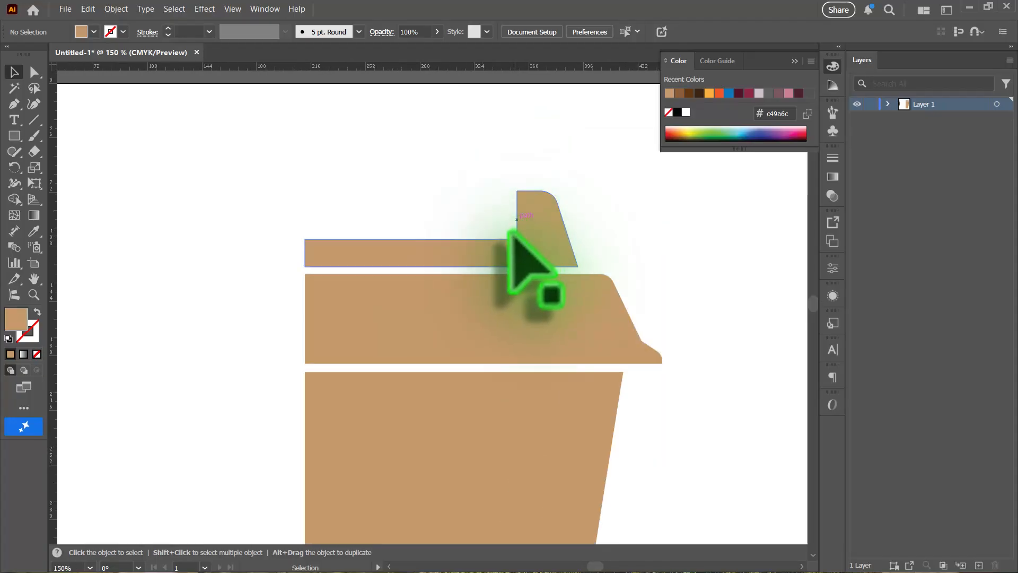
{"action": "left_click", "coordinate": [513, 236]}
{"action": "key", "text": "a"}
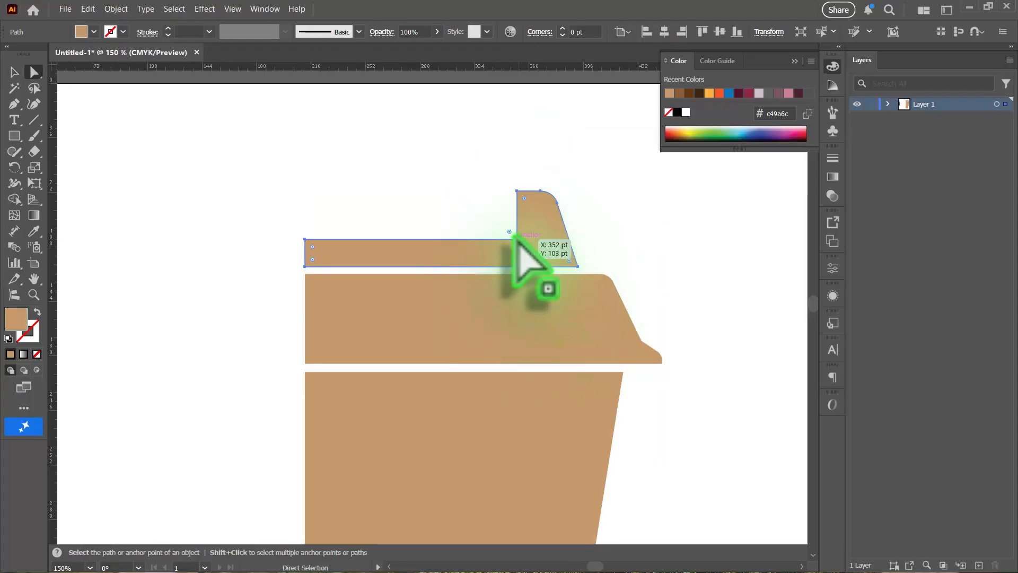
{"action": "left_click", "coordinate": [517, 238]}
{"action": "left_click", "coordinate": [304, 238], "text": "shift"}
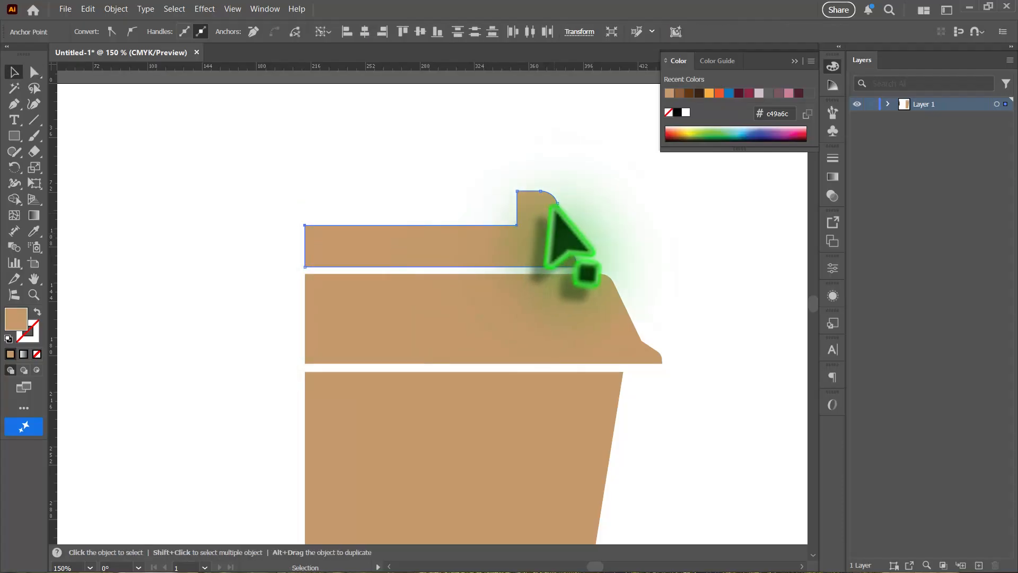
{"action": "key", "text": "v"}
Fill the tapered cup body with the darkest brown swatch, #3c2415, using the Eyedropper, and deselect it.
{"action": "key", "text": "ctrl+minus"}
{"action": "key", "text": "ctrl+minus"}
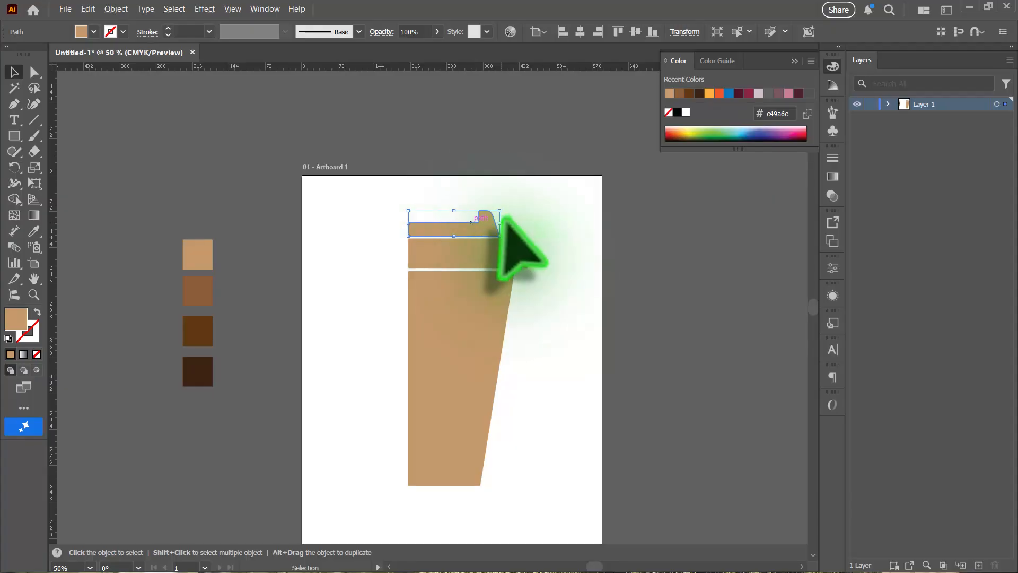
{"action": "key", "text": "ctrl+minus"}
{"action": "key", "text": "ctrl+minus"}
{"action": "left_click", "coordinate": [480, 268]}
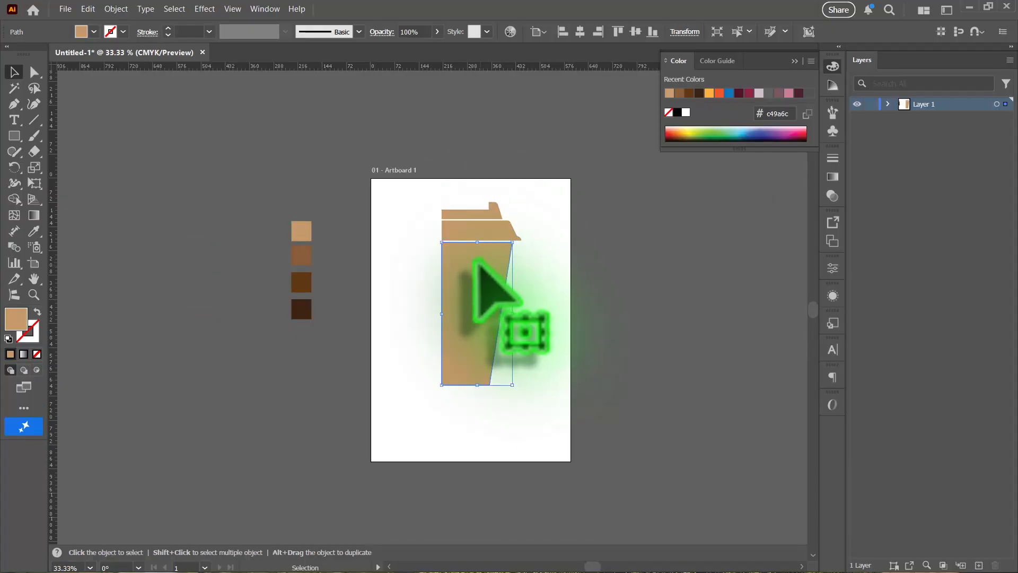
{"action": "key", "text": "i"}
{"action": "left_click", "coordinate": [299, 310]}
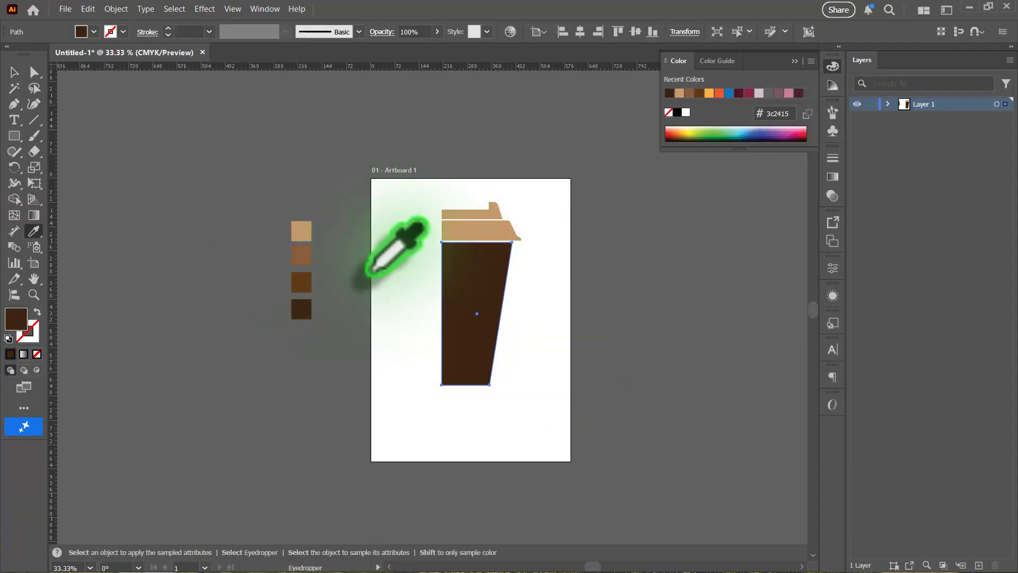
{"action": "key", "text": "v"}
{"action": "left_click", "coordinate": [526, 276]}
Draw a dark brown sleeve rectangle across the middle of the cup body, starting from its left edge and extending past the slanted lower side.
{"action": "key", "text": "ctrl+plus"}
{"action": "key", "text": "ctrl+plus"}
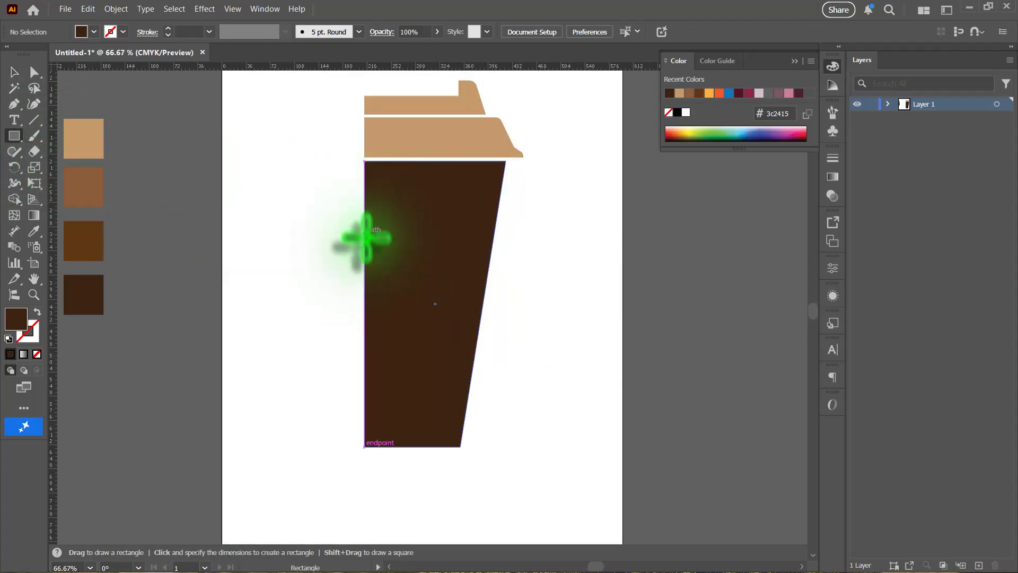
{"action": "left_click_drag", "start_coordinate": [365, 235], "coordinate": [488, 345]}
Slant the sleeve's right side along the cup's taper by moving its top-right corner outward and its bottom-right corner inward.
{"action": "left_click", "coordinate": [34, 72]}
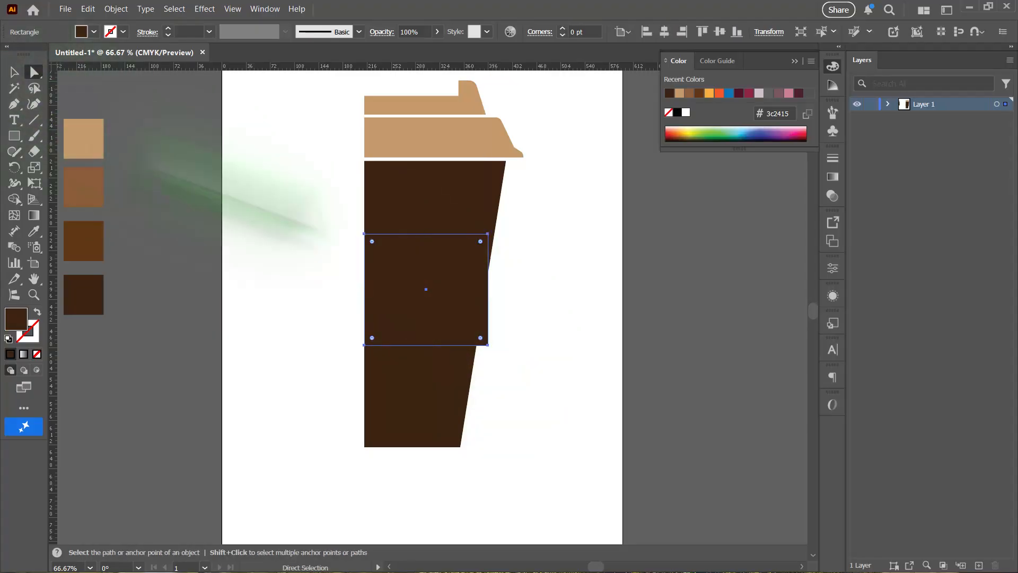
{"action": "left_click", "coordinate": [487, 234]}
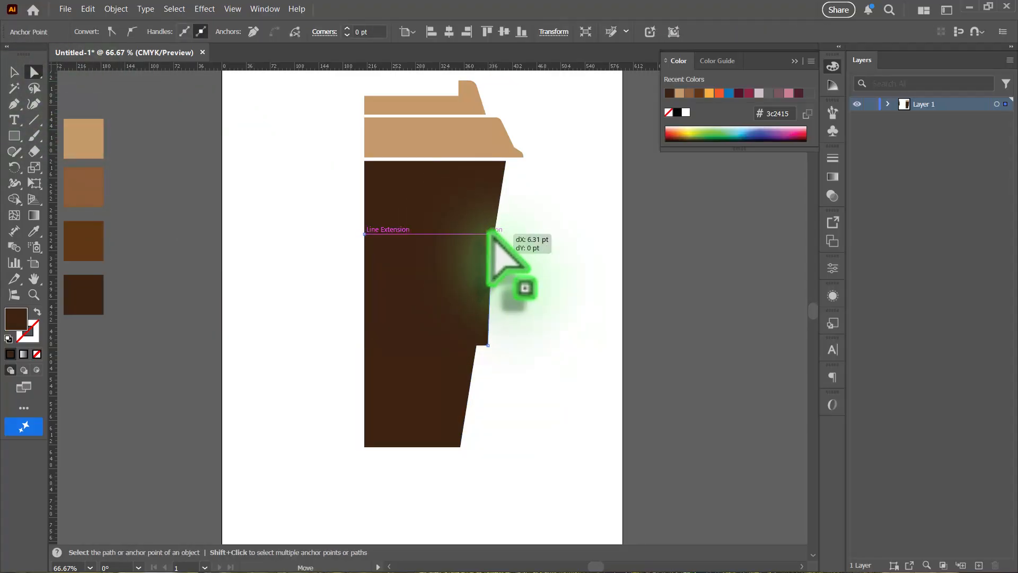
{"action": "left_click_drag", "start_coordinate": [497, 232], "coordinate": [500, 234]}
{"action": "scroll", "coordinate": [488, 305], "scroll_direction": "up", "scroll_amount": 3}
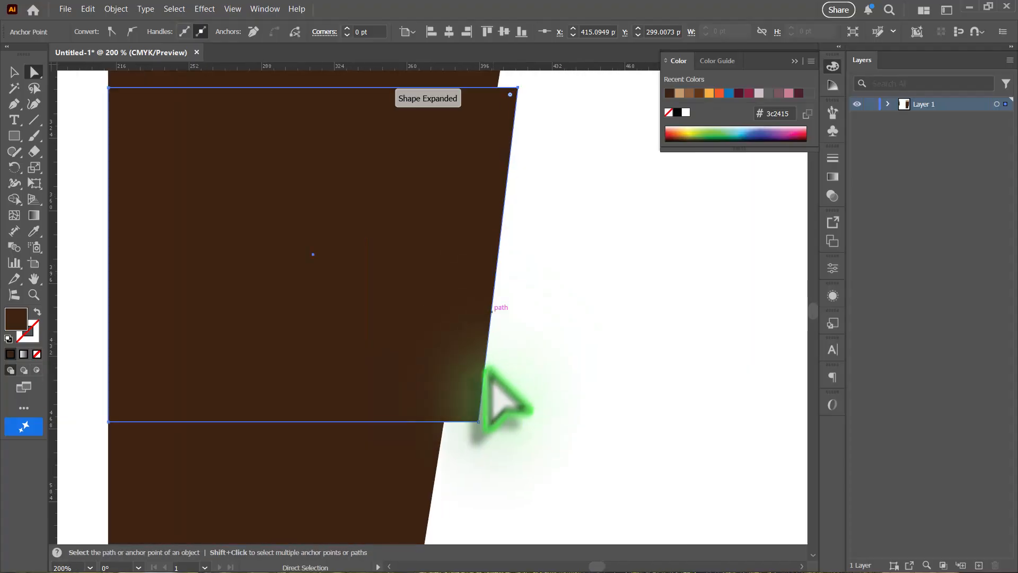
{"action": "left_click_drag", "start_coordinate": [476, 419], "coordinate": [453, 419]}
Nudge the sleeve's two right corners slightly inward so its slanted side overhangs the cup body narrowly and evenly, and deselect it.
{"action": "scroll", "coordinate": [514, 204], "scroll_direction": "up", "scroll_amount": 1}
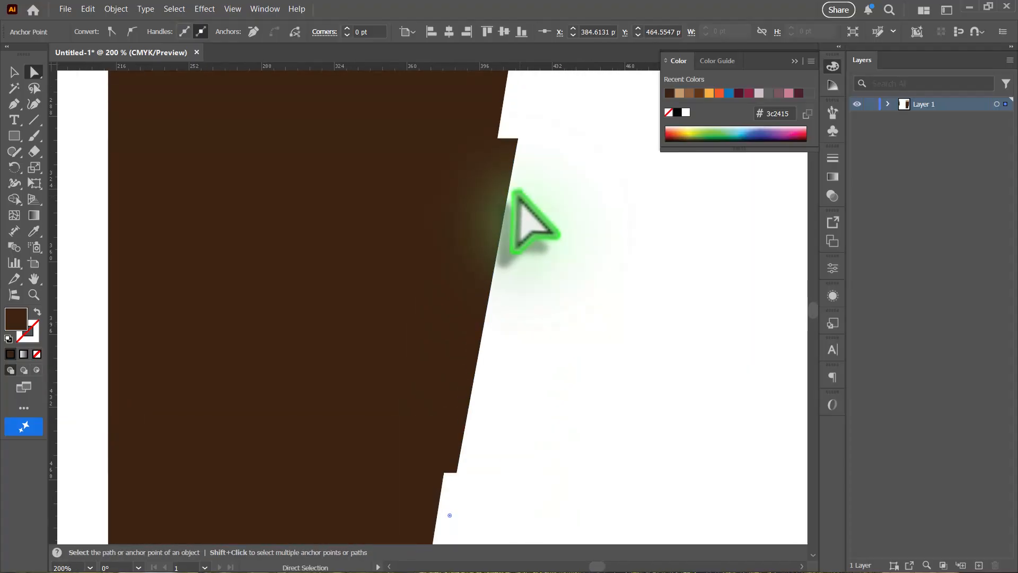
{"action": "left_click", "coordinate": [517, 138]}
{"action": "left_click_drag", "start_coordinate": [513, 136], "coordinate": [507, 137]}
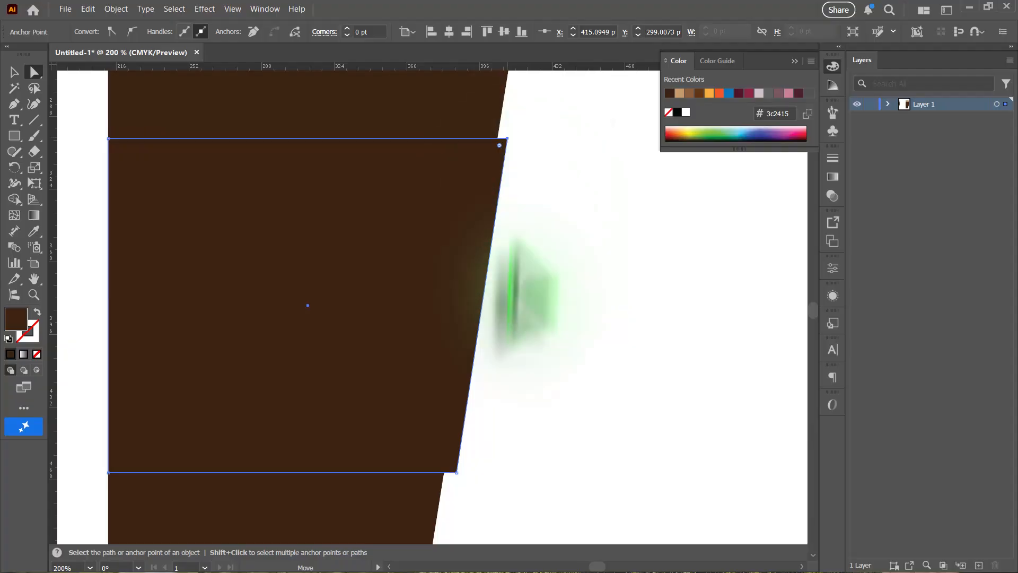
{"action": "left_click_drag", "start_coordinate": [456, 471], "coordinate": [453, 471]}
{"action": "scroll", "coordinate": [482, 336], "scroll_direction": "down", "scroll_amount": 3}
{"action": "key", "text": "v"}
{"action": "left_click", "coordinate": [530, 266]}
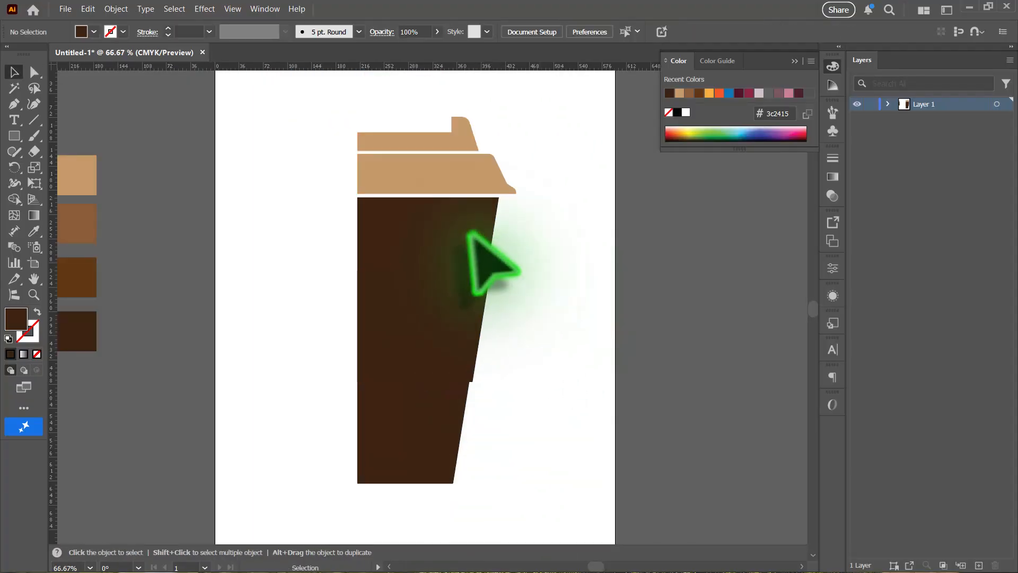
Draw a thin horizontal stripe across the upper cup body, extending past its slanted side, and fill it with the #8b5e3c brown swatch.
{"action": "scroll", "coordinate": [516, 232], "scroll_direction": "down", "scroll_amount": 1}
{"action": "left_click", "coordinate": [16, 136]}
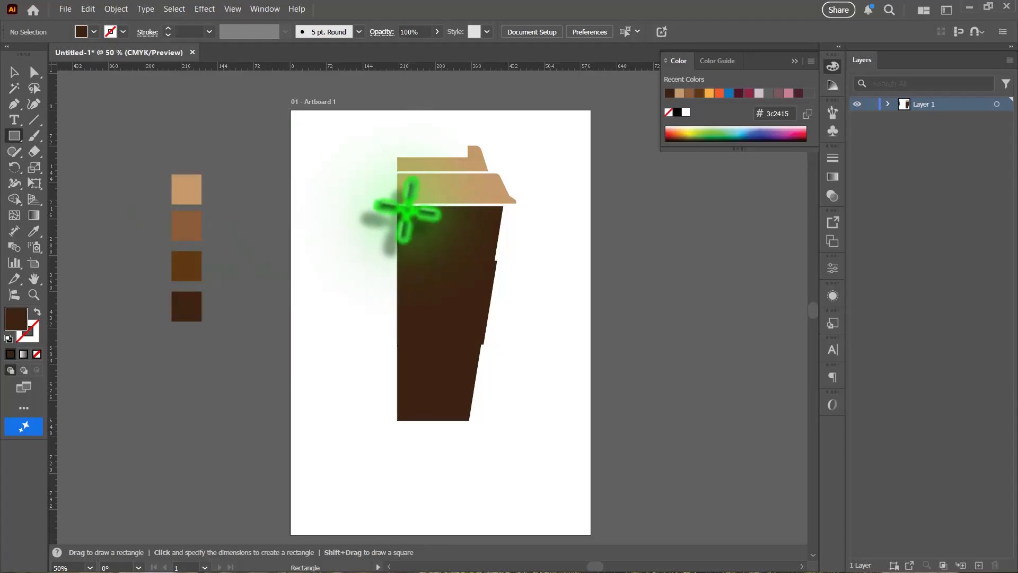
{"action": "left_click_drag", "start_coordinate": [397, 214], "coordinate": [528, 216]}
{"action": "key", "text": "i"}
{"action": "left_click", "coordinate": [191, 229]}
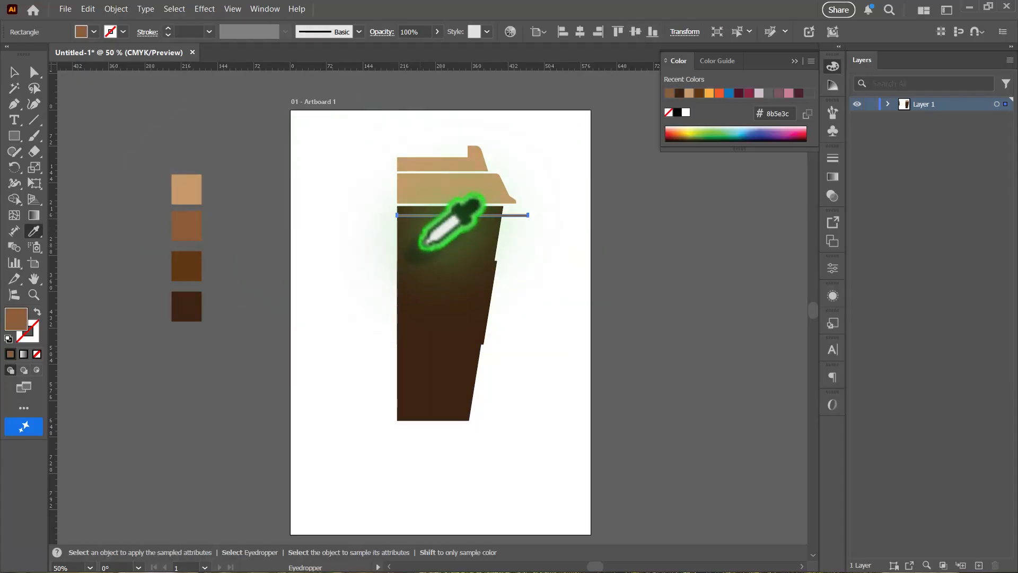
Move the dark brown sleeve shape off the cup body, beside its slanted side.
{"action": "key", "text": "v"}
{"action": "left_click_drag", "start_coordinate": [466, 318], "coordinate": [546, 323]}
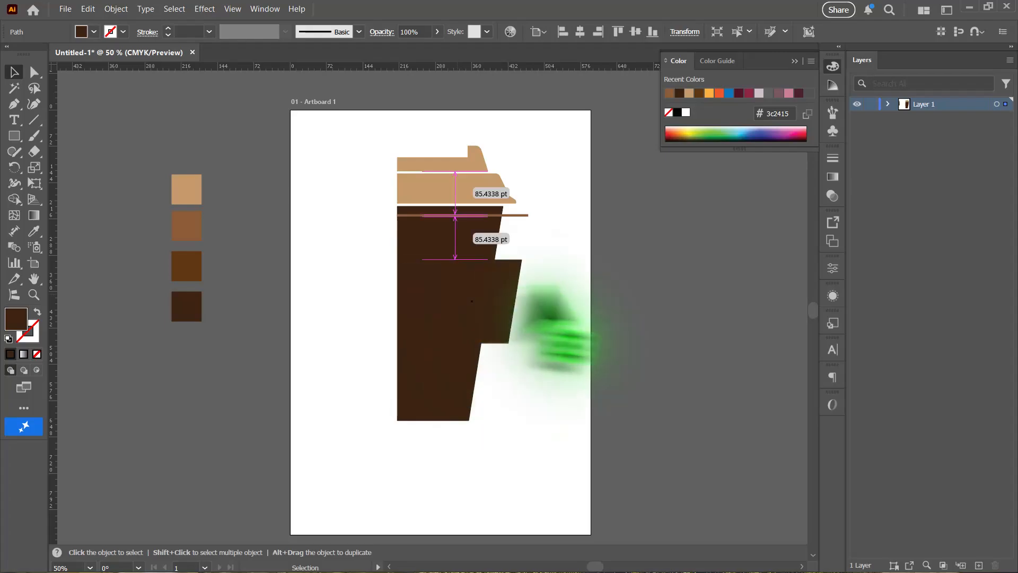
{"action": "left_click_drag", "start_coordinate": [531, 289], "coordinate": [554, 284]}
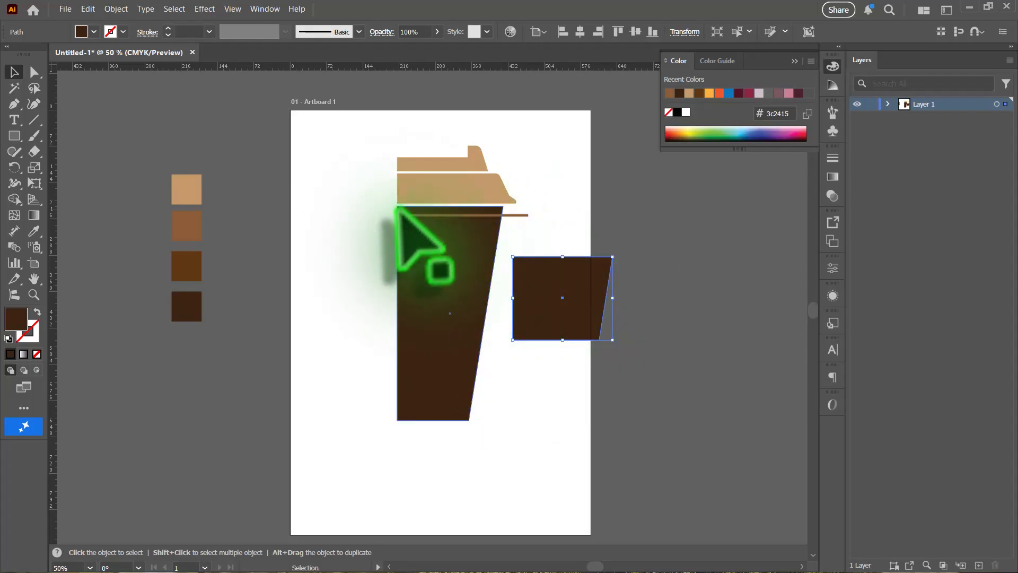
Duplicate the thin stripe repeatedly down the cup body at even spacing, ending a little above its base.
{"action": "scroll", "coordinate": [399, 209], "scroll_direction": "up", "scroll_amount": 8}
{"action": "left_click_drag", "start_coordinate": [408, 213], "coordinate": [409, 260]}
{"action": "scroll", "coordinate": [364, 286], "scroll_direction": "down", "scroll_amount": 6}
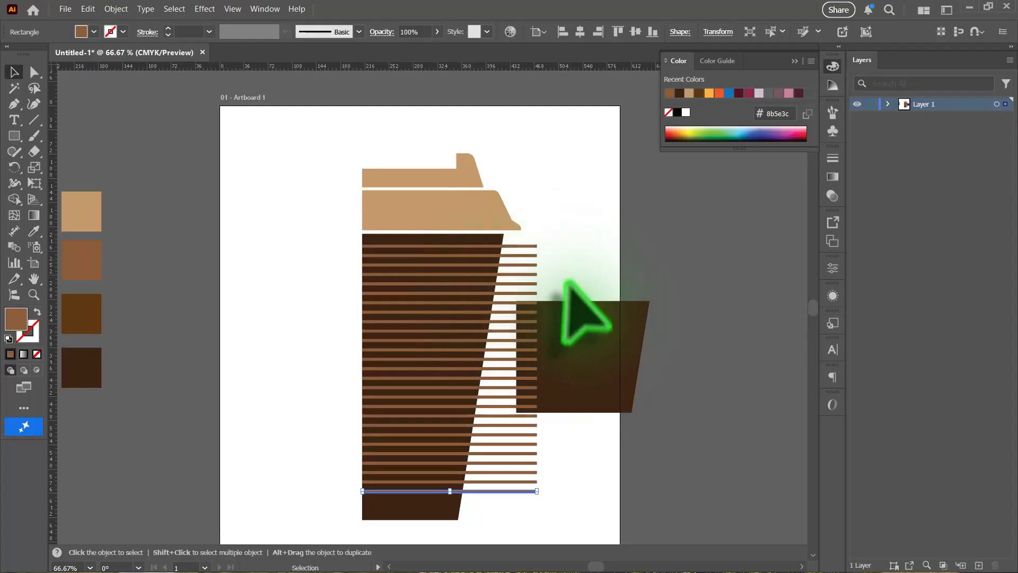
Delete the stripes in the middle band where the sleeve sits, leaving only the upper and lower groups of stripes.
{"action": "left_click", "coordinate": [514, 405]}
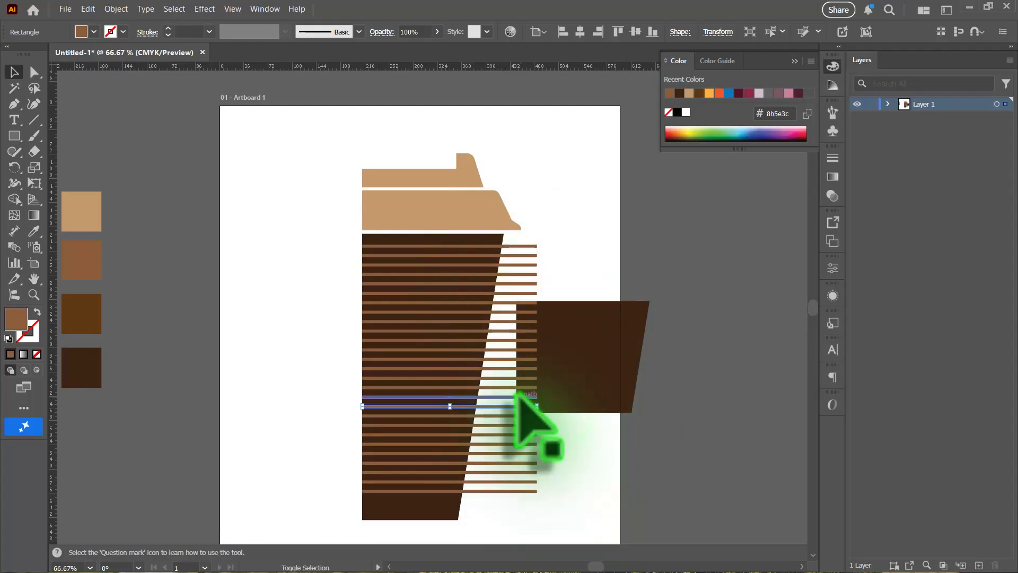
{"action": "left_click", "coordinate": [519, 397], "text": "shift"}
{"action": "left_click", "coordinate": [519, 388], "text": "shift"}
{"action": "left_click", "coordinate": [519, 378], "text": "shift"}
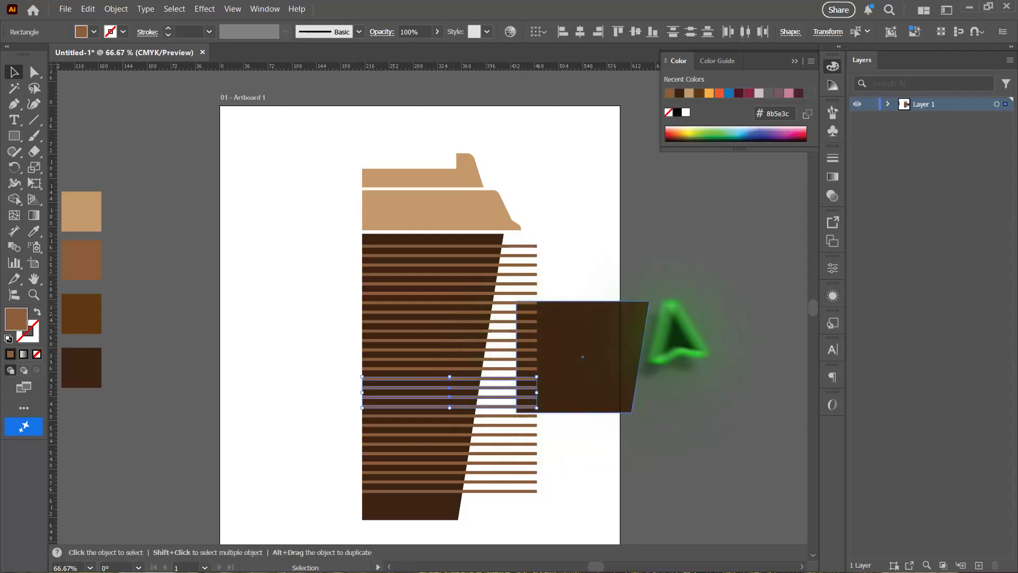
{"action": "left_click_drag", "start_coordinate": [685, 303], "coordinate": [487, 406]}
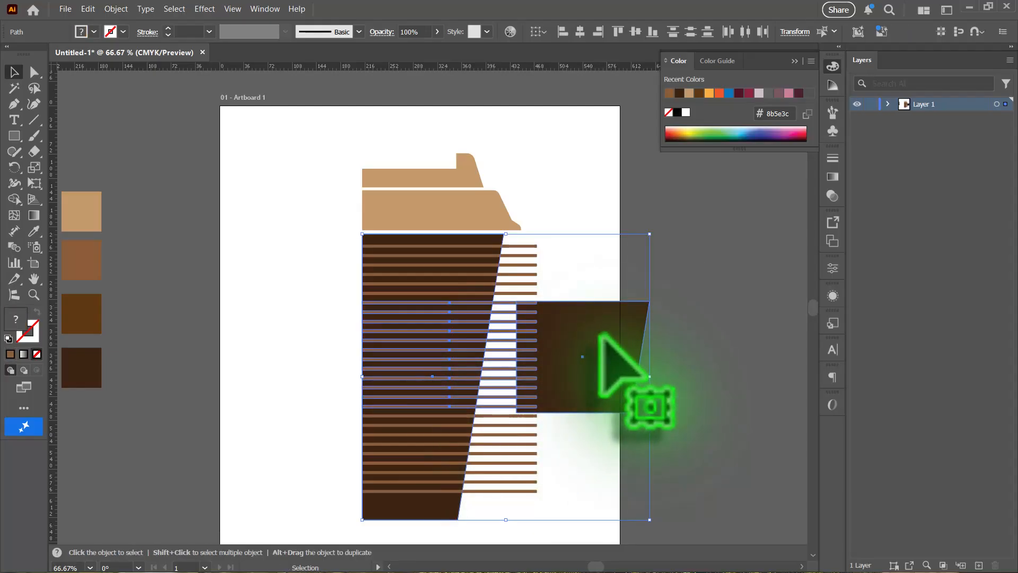
{"action": "left_click", "coordinate": [602, 343], "text": "shift"}
{"action": "left_click", "coordinate": [495, 237], "text": "shift"}
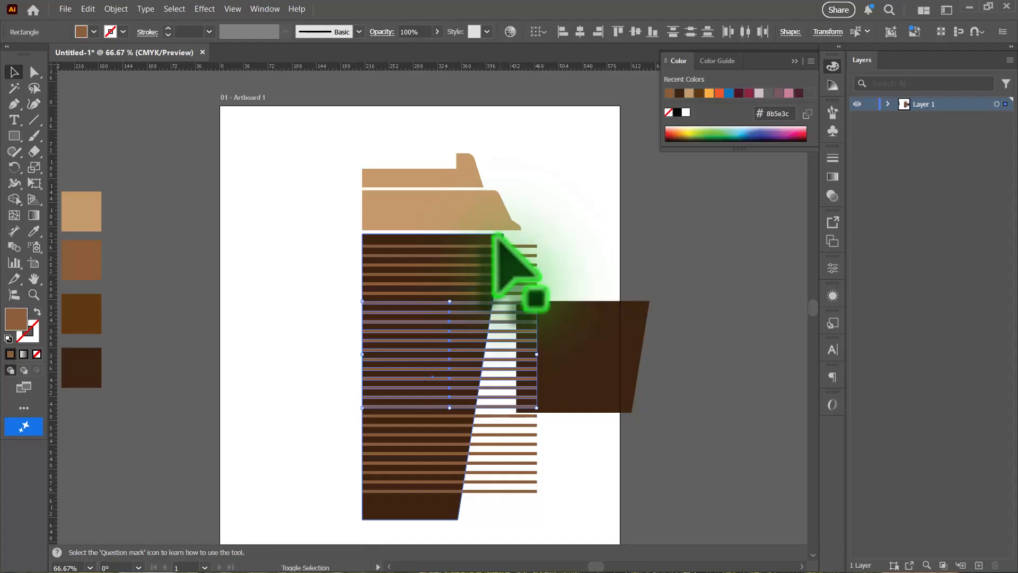
{"action": "key", "text": "Delete"}
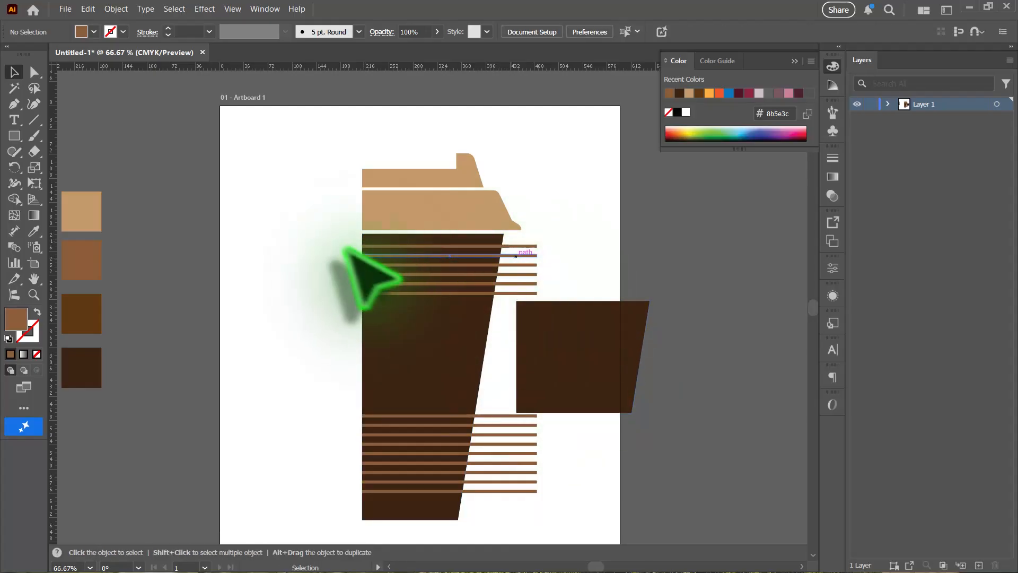
Trim off the stripe ends overhanging the cup body's slanted side with the Shape Builder tool.
{"action": "left_click_drag", "start_coordinate": [343, 242], "coordinate": [403, 508]}
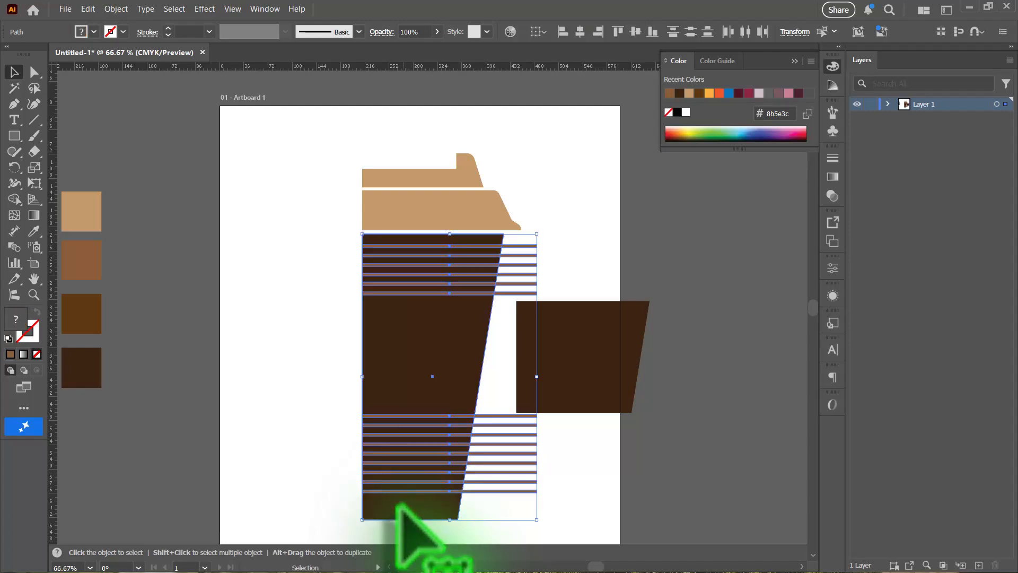
{"action": "left_click", "coordinate": [12, 201]}
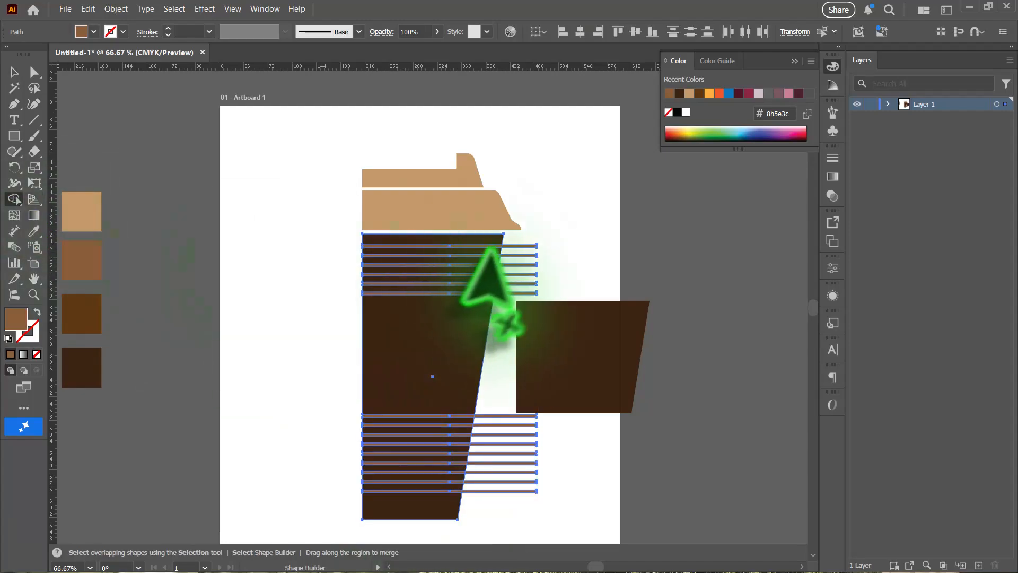
{"action": "mouse_move", "coordinate": [523, 229]}
{"action": "left_mouse_down"}
{"action": "mouse_move", "coordinate": [497, 343]}
{"action": "mouse_move", "coordinate": [485, 501]}
{"action": "left_mouse_up"}
{"action": "left_click", "coordinate": [15, 72]}
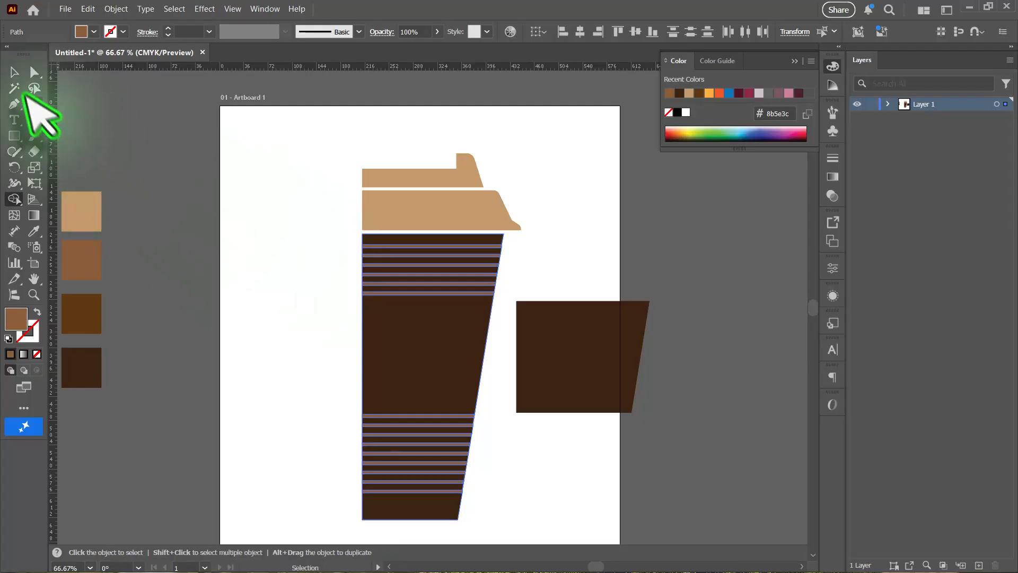
Move the sleeve back over the plain middle of the cup, try the swatch browns and fill it with #8b5e3c.
{"action": "left_click_drag", "start_coordinate": [610, 345], "coordinate": [455, 337]}
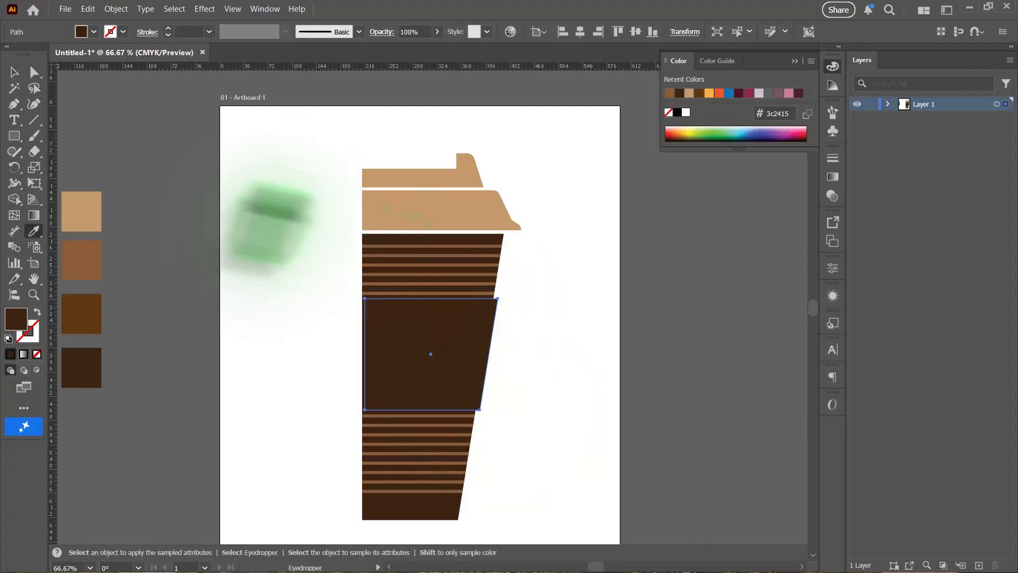
{"action": "key", "text": "i"}
{"action": "left_click", "coordinate": [85, 308]}
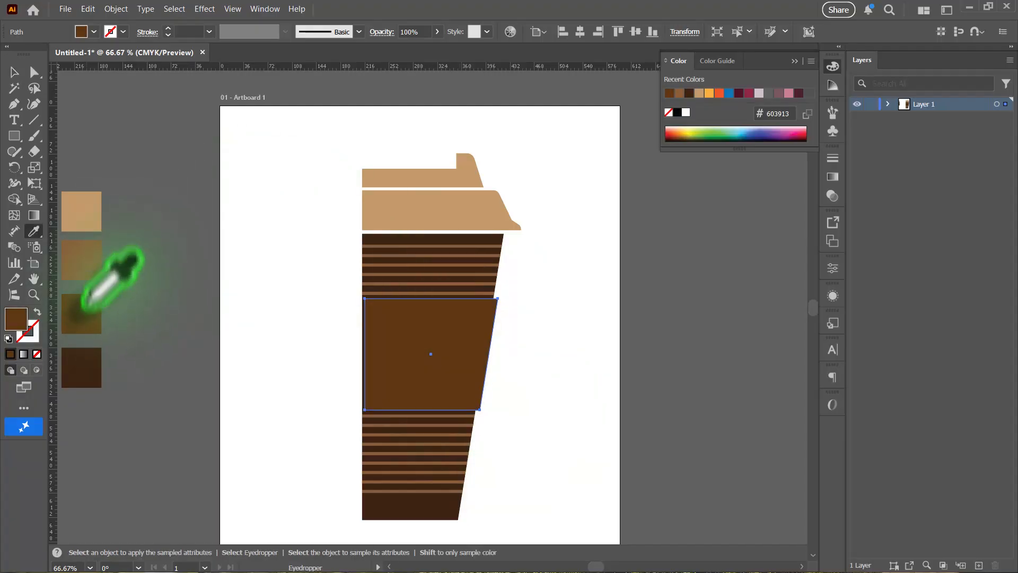
{"action": "left_click", "coordinate": [87, 213]}
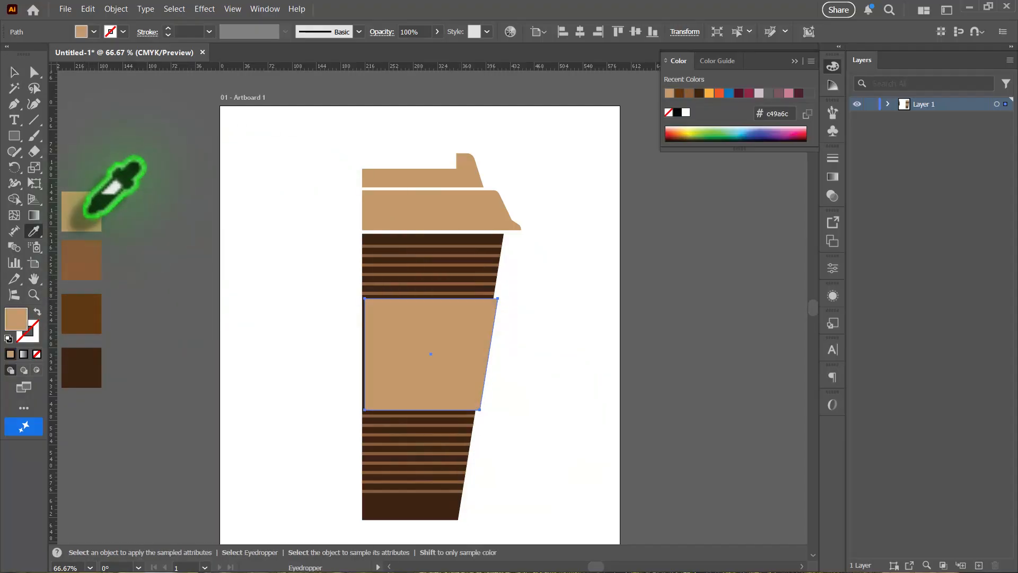
{"action": "left_click", "coordinate": [89, 249]}
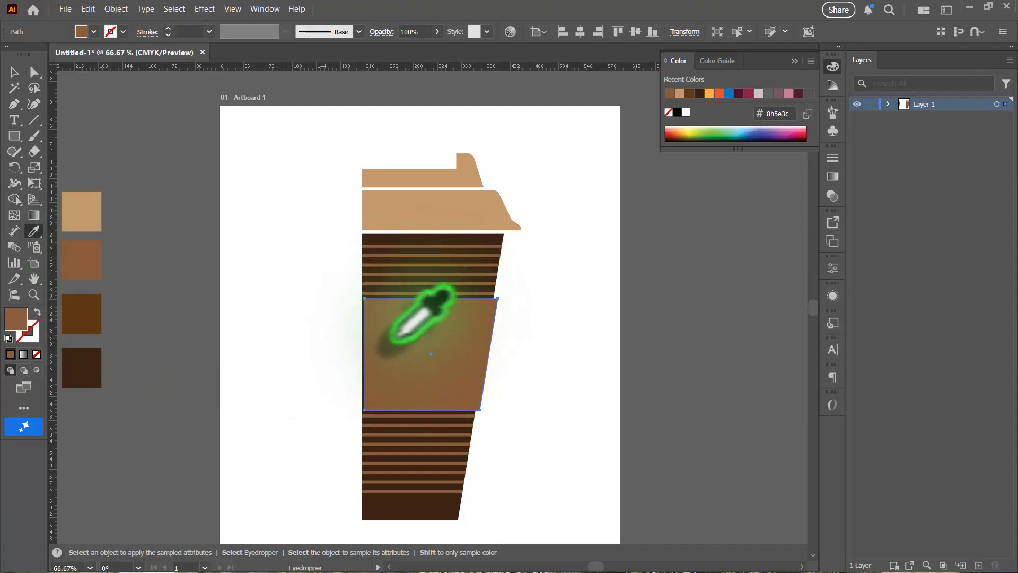
{"action": "key", "text": "v"}
Align the sleeve's straight left edge exactly with the cup body's left edge and deselect it.
{"action": "scroll", "coordinate": [371, 366], "scroll_direction": "up", "scroll_amount": 5}
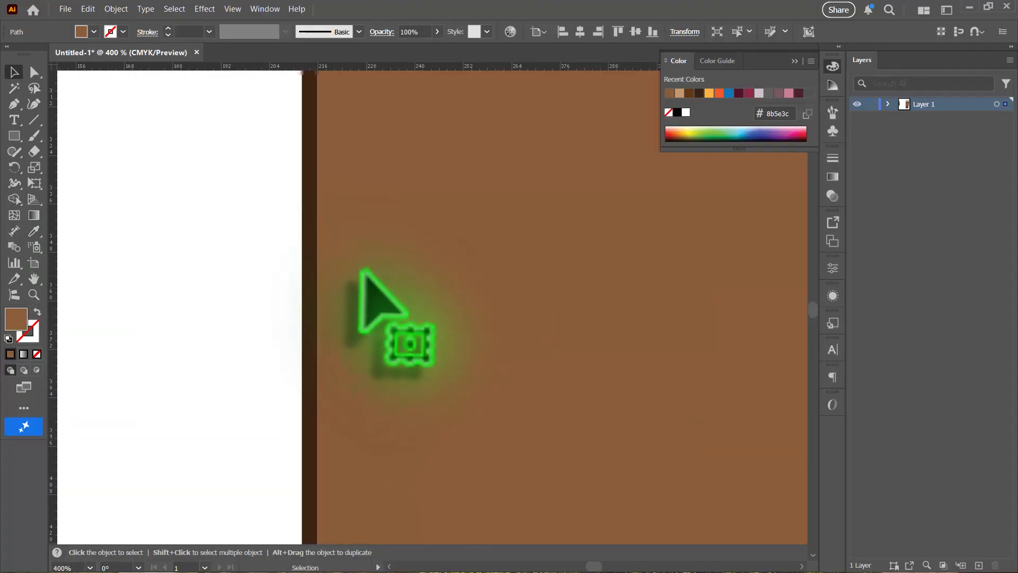
{"action": "left_click_drag", "start_coordinate": [363, 284], "coordinate": [307, 265]}
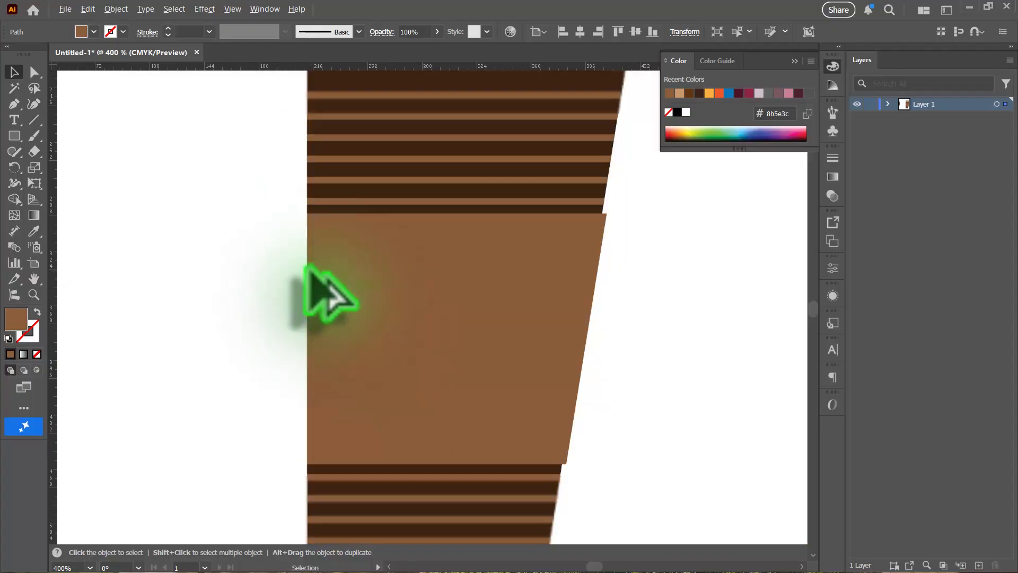
{"action": "scroll", "coordinate": [307, 265], "scroll_direction": "down", "scroll_amount": 6}
{"action": "scroll", "coordinate": [406, 254], "scroll_direction": "down", "scroll_amount": 1}
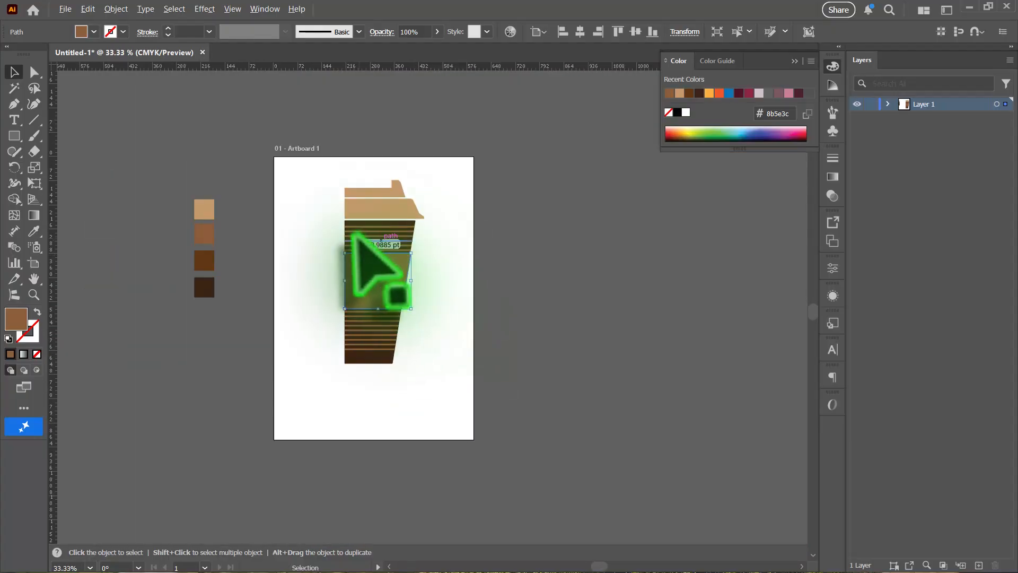
{"action": "scroll", "coordinate": [319, 252], "scroll_direction": "up", "scroll_amount": 1}
{"action": "left_click", "coordinate": [491, 138]}
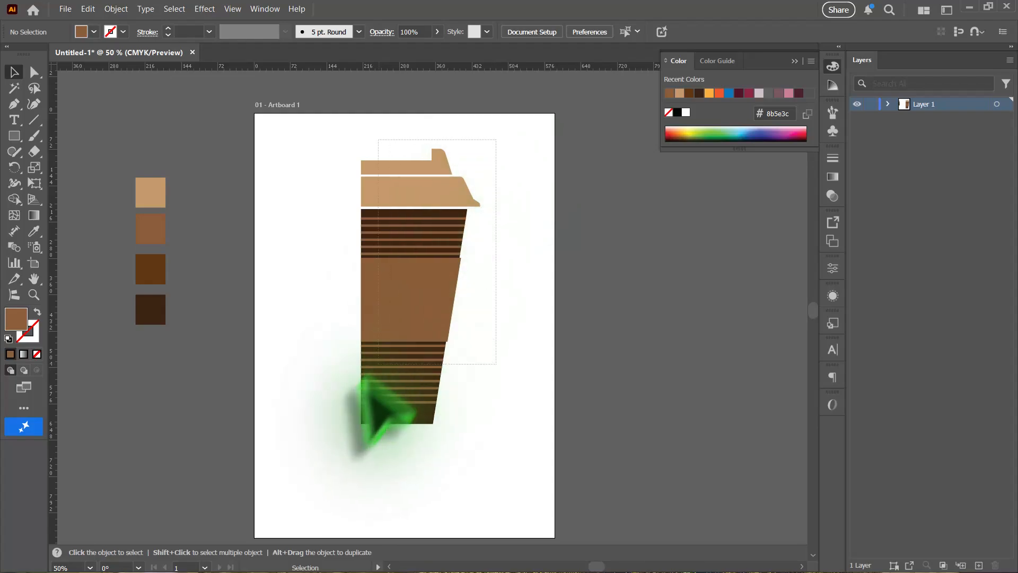
Group all the lid, body, stripe and sleeve shapes and apply the 3D and Materials Revolve effect to the group.
{"action": "left_click_drag", "start_coordinate": [340, 430], "coordinate": [341, 429]}
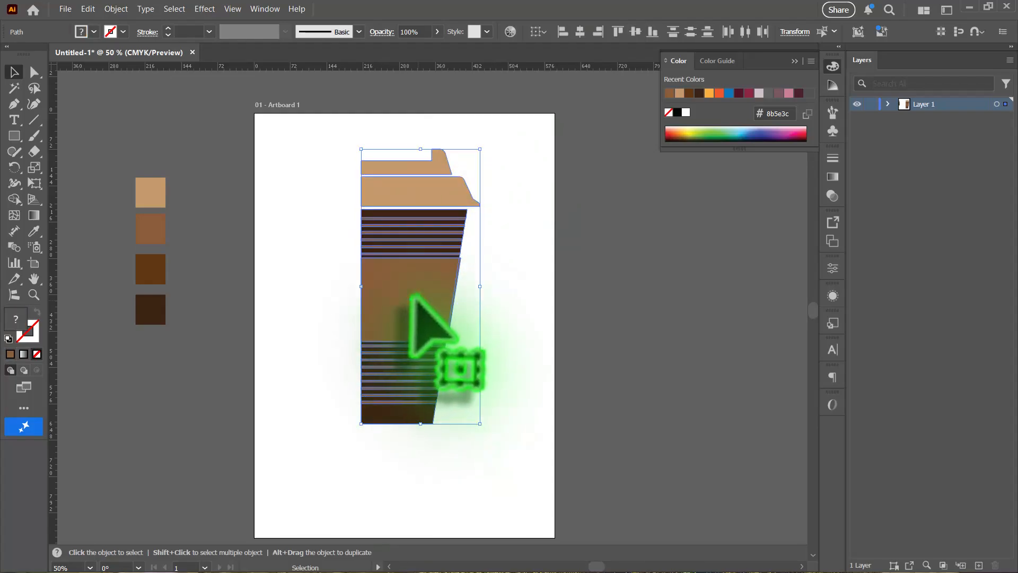
{"action": "key", "text": "ctrl+g"}
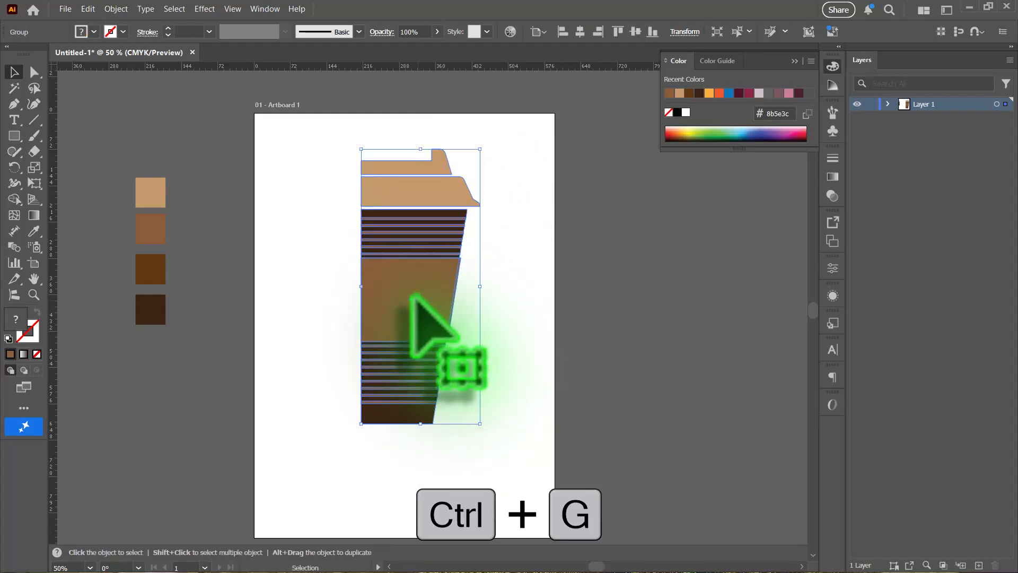
{"action": "left_click", "coordinate": [832, 297]}
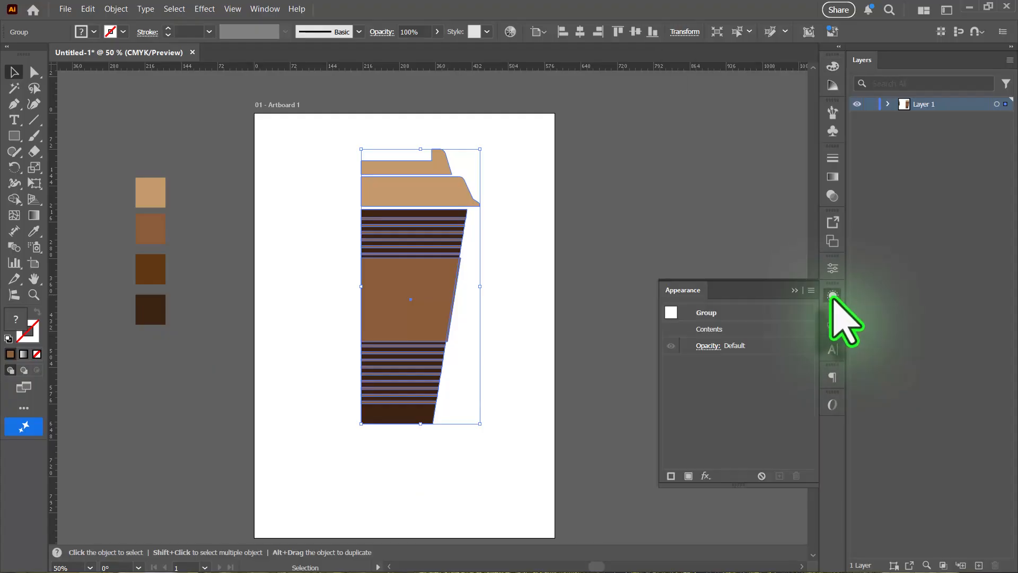
{"action": "left_click", "coordinate": [706, 476]}
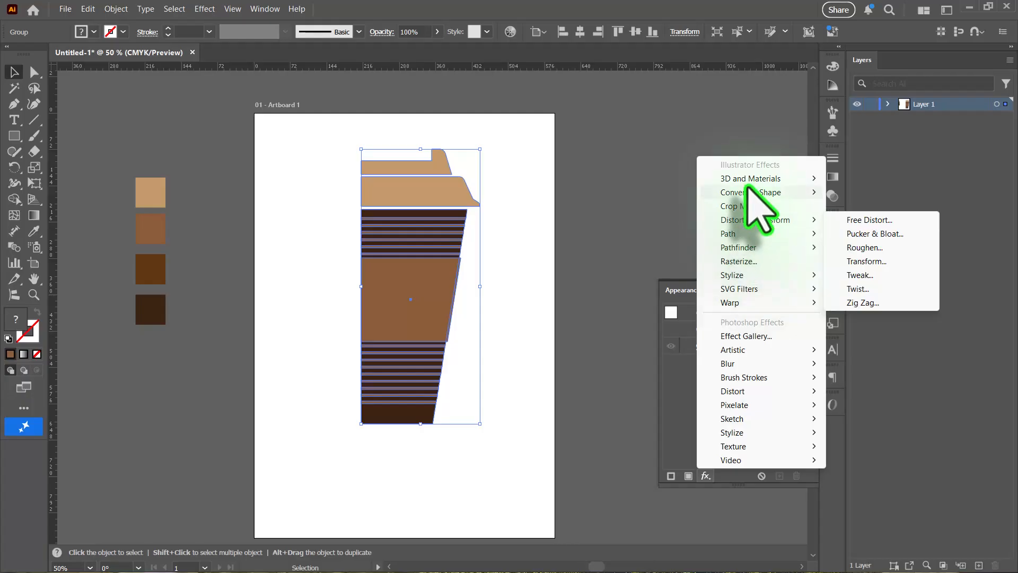
{"action": "mouse_move", "coordinate": [752, 179]}
{"action": "left_click", "coordinate": [851, 193]}
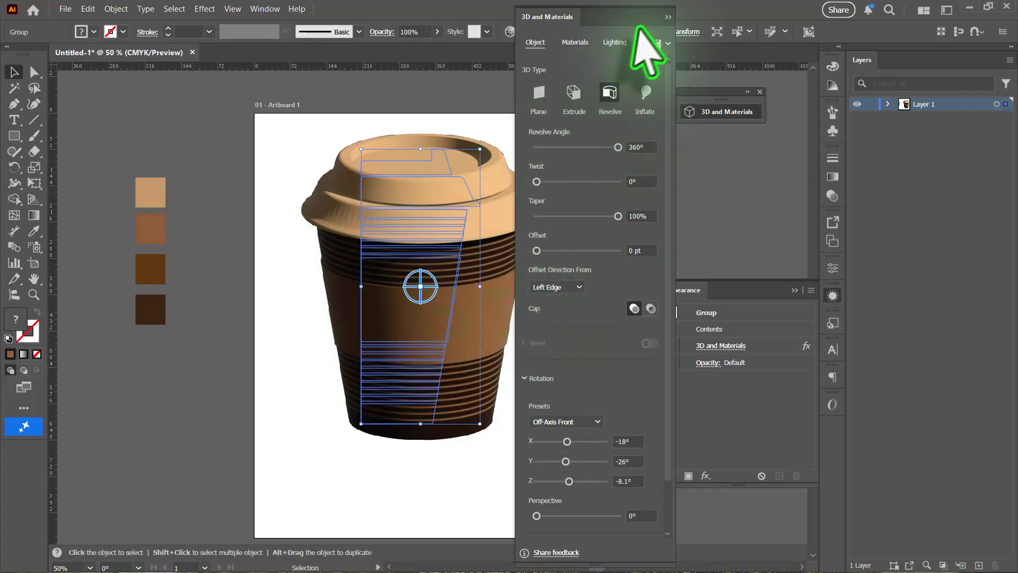
Check the proportions of the revolved cup, undo the Revolve effect and deselect the artwork.
{"action": "scroll", "coordinate": [360, 263], "scroll_direction": "down", "scroll_amount": 1}
{"action": "scroll", "coordinate": [360, 263], "scroll_direction": "right", "scroll_amount": 2}
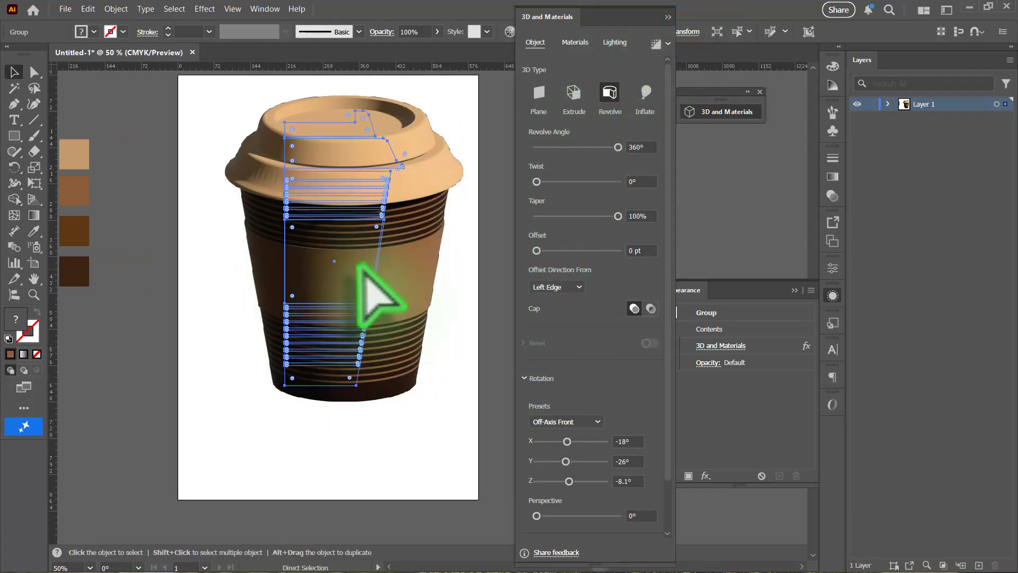
{"action": "left_click", "coordinate": [462, 219]}
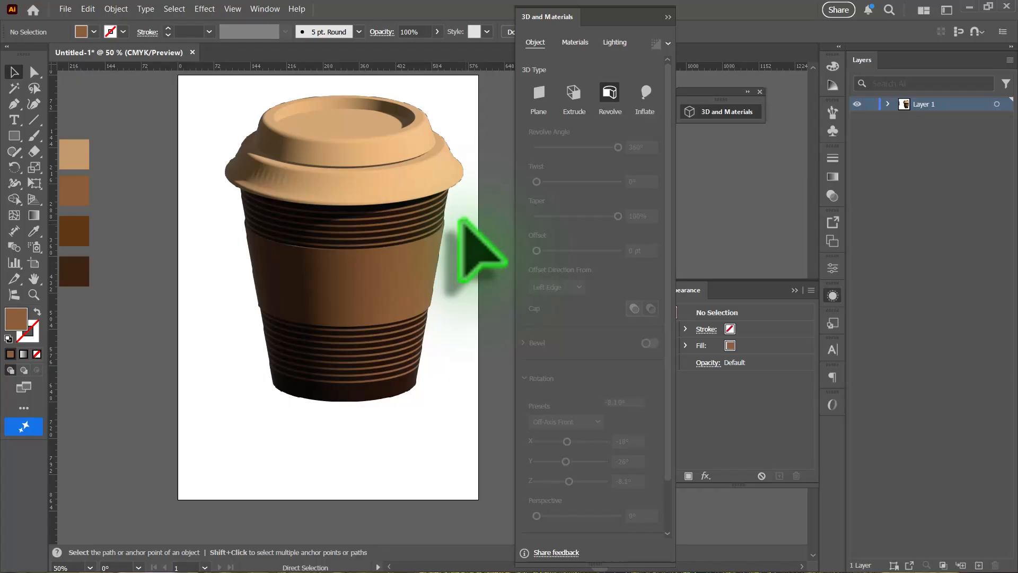
{"action": "key", "text": "ctrl+z"}
{"action": "left_click", "coordinate": [417, 222]}
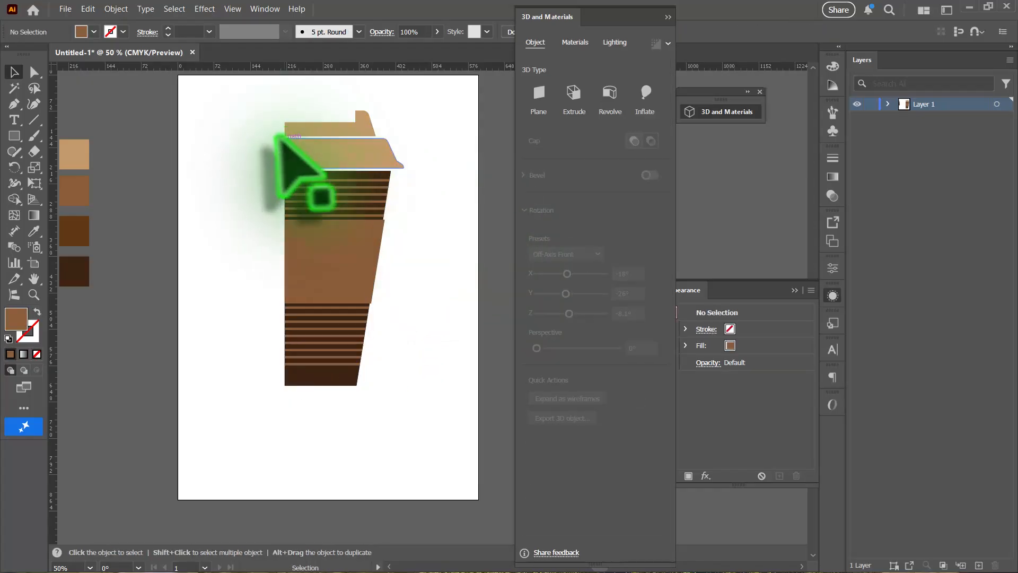
Narrow the flat cup profile by shifting all its left-edge anchor points inward, and deselect it.
{"action": "left_click_drag", "start_coordinate": [258, 107], "coordinate": [280, 408]}
{"action": "left_click", "coordinate": [33, 72]}
{"action": "left_click_drag", "start_coordinate": [251, 102], "coordinate": [300, 406]}
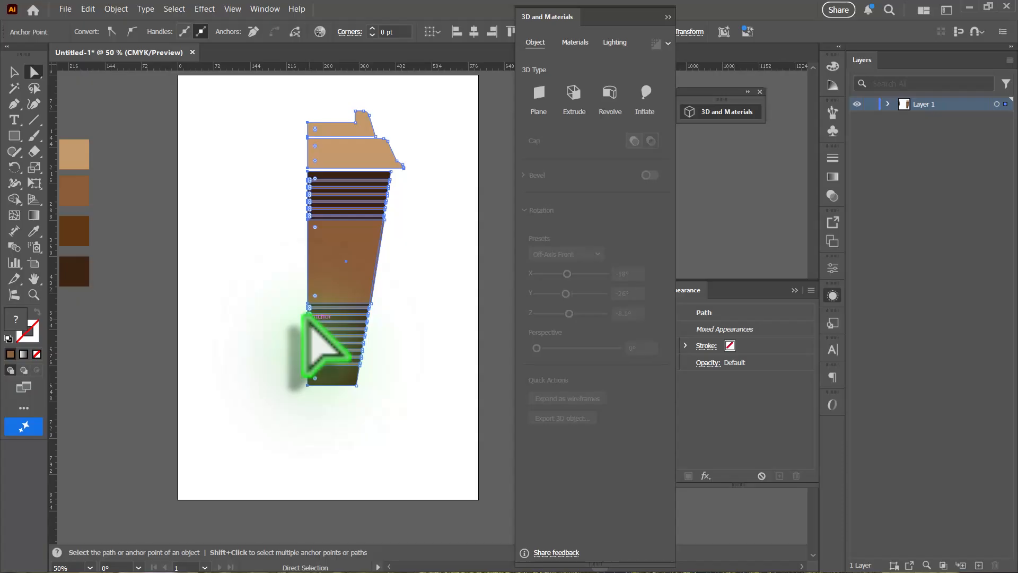
{"action": "key", "text": "v"}
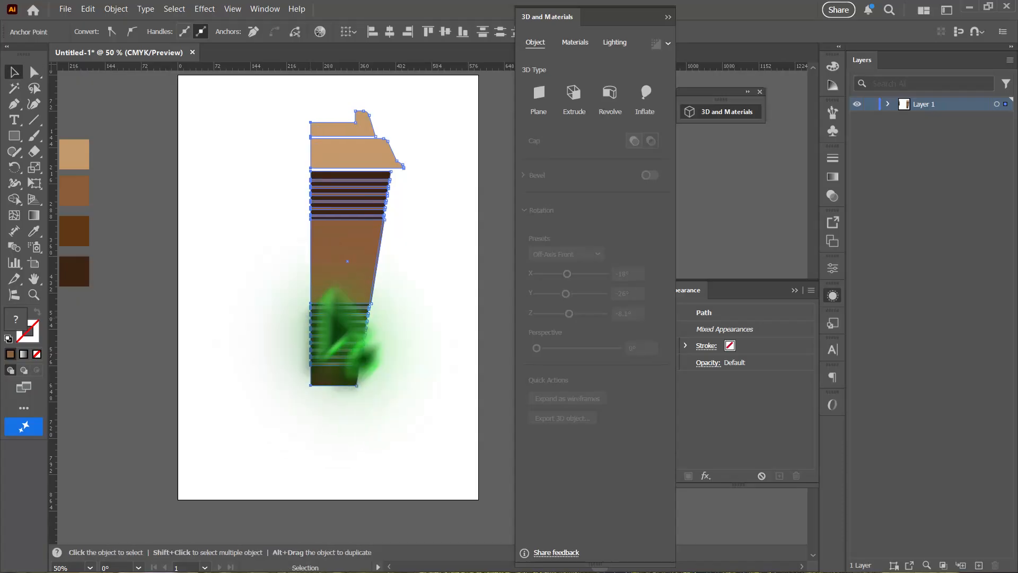
{"action": "left_click", "coordinate": [410, 244]}
Apply the 3D Revolve type to the whole narrowed cup group and inspect the rendered cup.
{"action": "left_click_drag", "start_coordinate": [423, 87], "coordinate": [307, 422]}
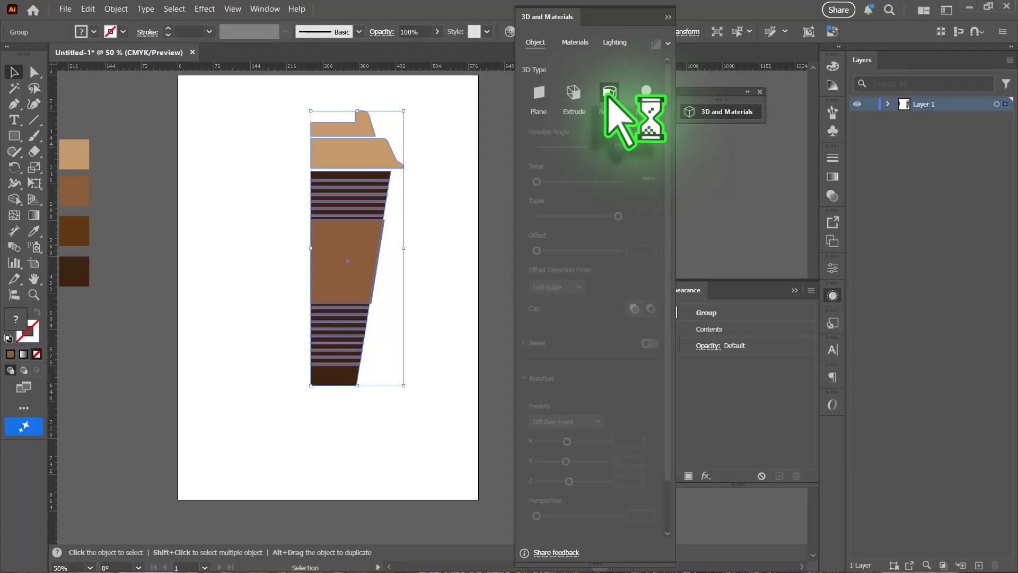
{"action": "scroll", "coordinate": [445, 146], "scroll_direction": "up", "scroll_amount": 3}
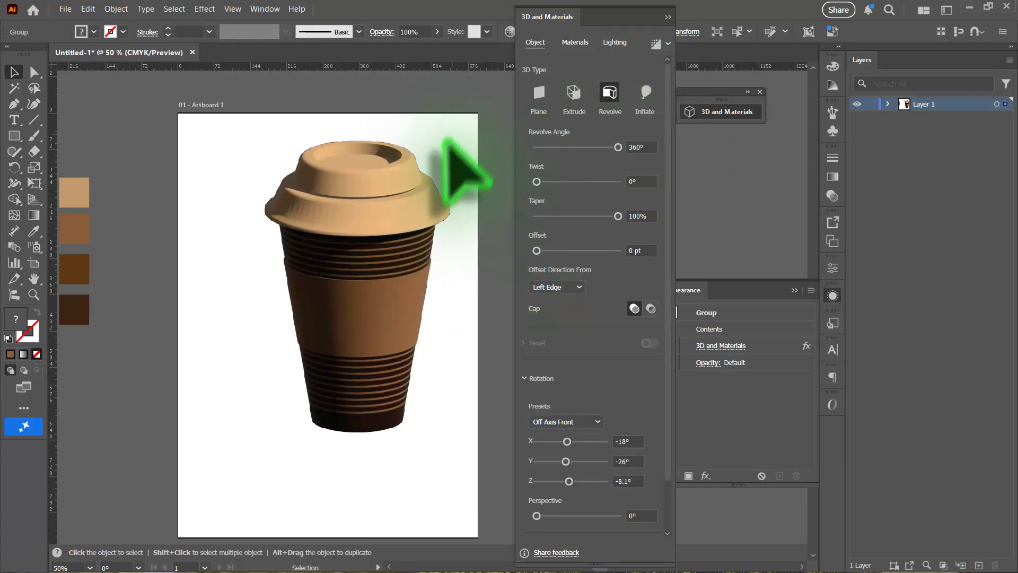
{"action": "scroll", "coordinate": [454, 162], "scroll_direction": "left", "scroll_amount": 1}
{"action": "scroll", "coordinate": [451, 170], "scroll_direction": "right", "scroll_amount": 2}
{"action": "scroll", "coordinate": [453, 193], "scroll_direction": "up", "scroll_amount": 2}
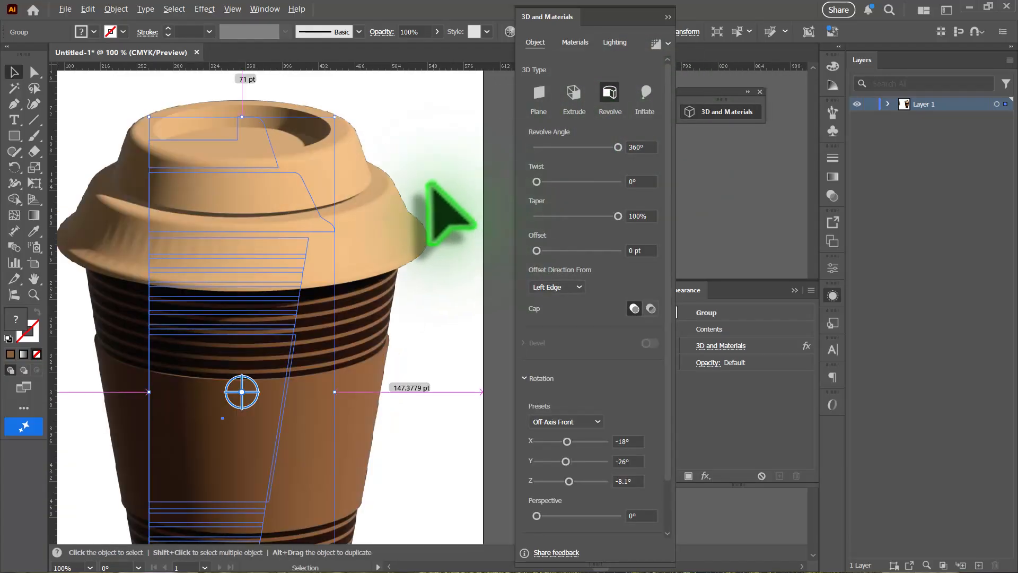
{"action": "scroll", "coordinate": [434, 205], "scroll_direction": "down", "scroll_amount": 1}
{"action": "scroll", "coordinate": [429, 196], "scroll_direction": "up", "scroll_amount": 2}
{"action": "scroll", "coordinate": [429, 192], "scroll_direction": "down", "scroll_amount": 2}
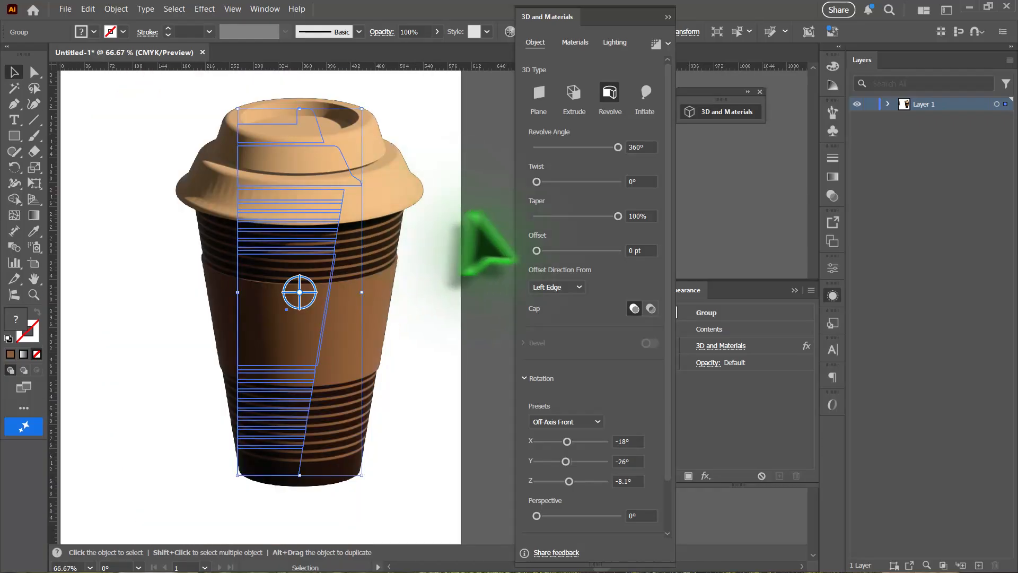
Try the Revolve Angle, Twist, Taper and Offset adjustments on the revolved cup and leave their original values in place.
{"action": "left_click_drag", "start_coordinate": [571, 23], "coordinate": [525, 45]}
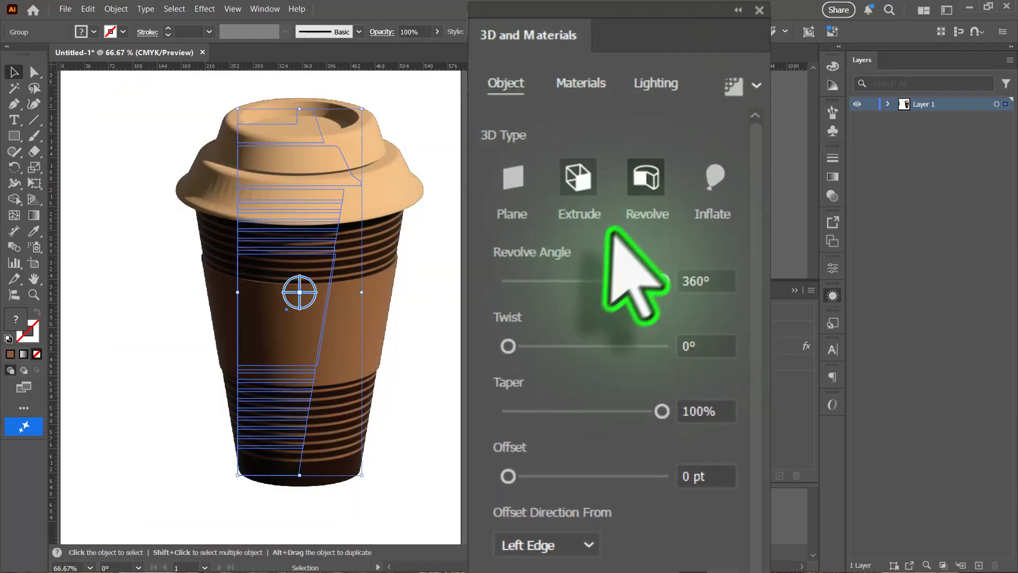
{"action": "mouse_move", "coordinate": [680, 307]}
{"action": "left_mouse_down"}
{"action": "mouse_move", "coordinate": [558, 308]}
{"action": "mouse_move", "coordinate": [681, 307]}
{"action": "left_mouse_up"}
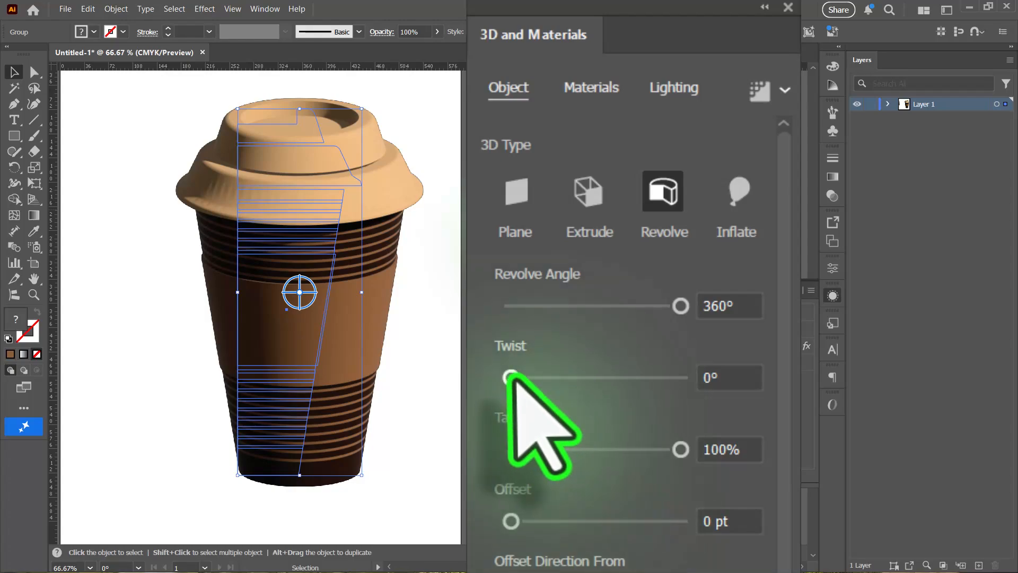
{"action": "mouse_move", "coordinate": [511, 378]}
{"action": "left_mouse_down"}
{"action": "mouse_move", "coordinate": [549, 378]}
{"action": "mouse_move", "coordinate": [511, 378]}
{"action": "left_mouse_up"}
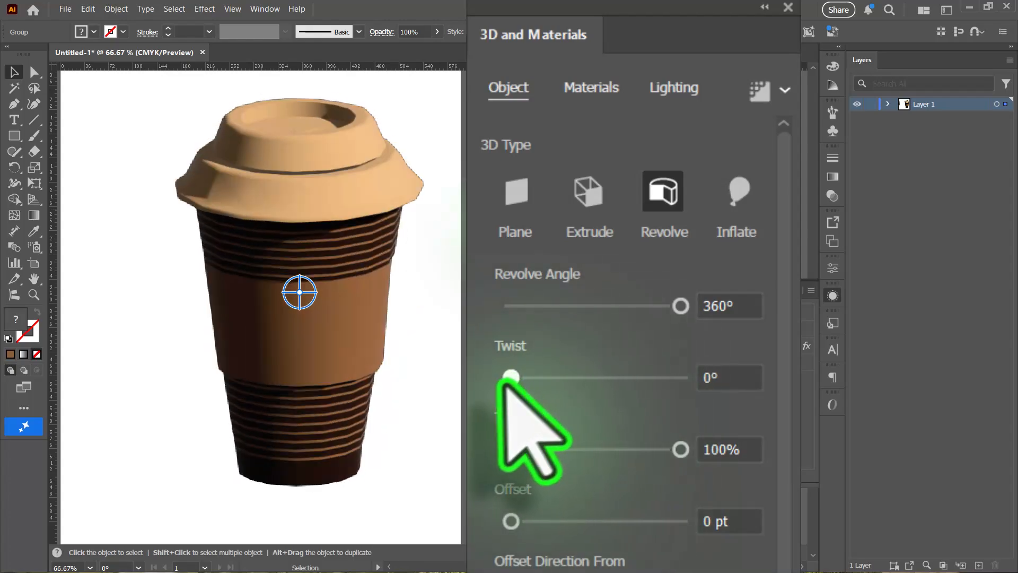
{"action": "mouse_move", "coordinate": [681, 449]}
{"action": "left_mouse_down"}
{"action": "mouse_move", "coordinate": [648, 450]}
{"action": "mouse_move", "coordinate": [696, 451]}
{"action": "left_mouse_up"}
{"action": "mouse_move", "coordinate": [511, 348]}
{"action": "left_mouse_down"}
{"action": "mouse_move", "coordinate": [606, 342]}
{"action": "mouse_move", "coordinate": [490, 346]}
{"action": "left_mouse_up"}
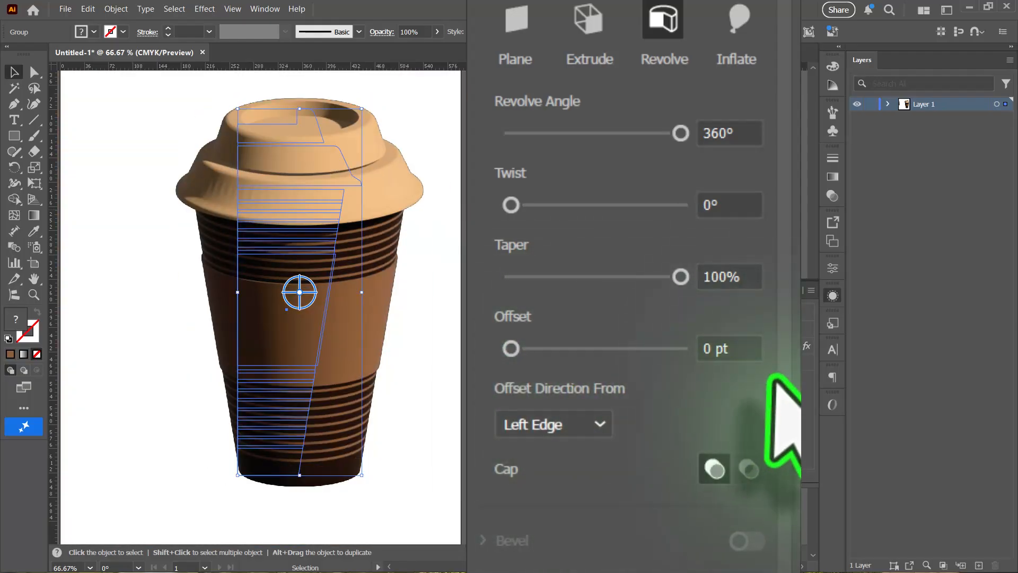
Set the cup's 3D rotation to X 13°, Y -15° and Z -25°.
{"action": "scroll", "coordinate": [779, 474], "scroll_direction": "down", "scroll_amount": 5}
{"action": "scroll", "coordinate": [779, 472], "scroll_direction": "down", "scroll_amount": 5}
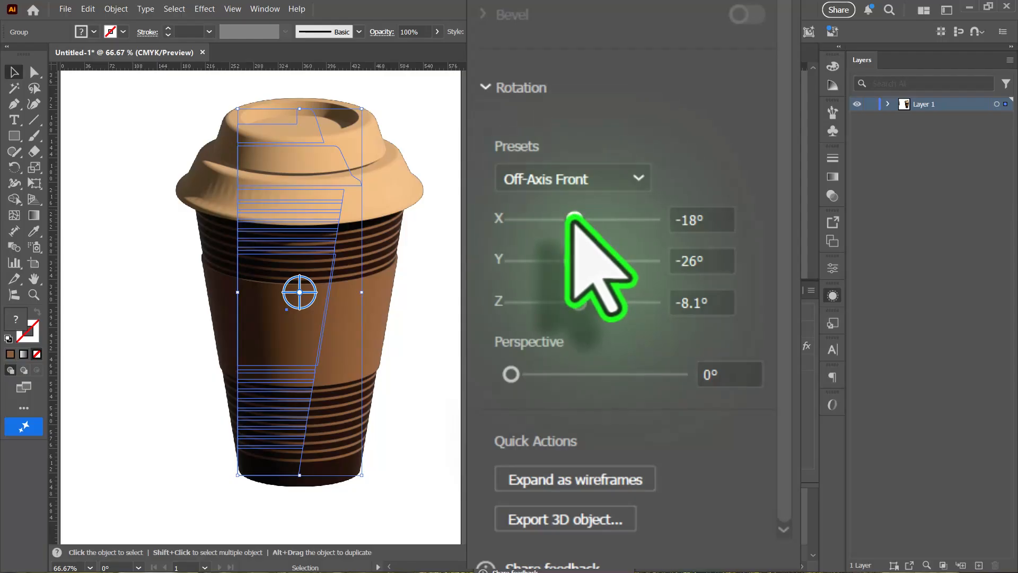
{"action": "mouse_move", "coordinate": [574, 219]}
{"action": "left_mouse_down"}
{"action": "mouse_move", "coordinate": [557, 218]}
{"action": "mouse_move", "coordinate": [598, 218]}
{"action": "mouse_move", "coordinate": [566, 219]}
{"action": "mouse_move", "coordinate": [586, 219]}
{"action": "left_mouse_up"}
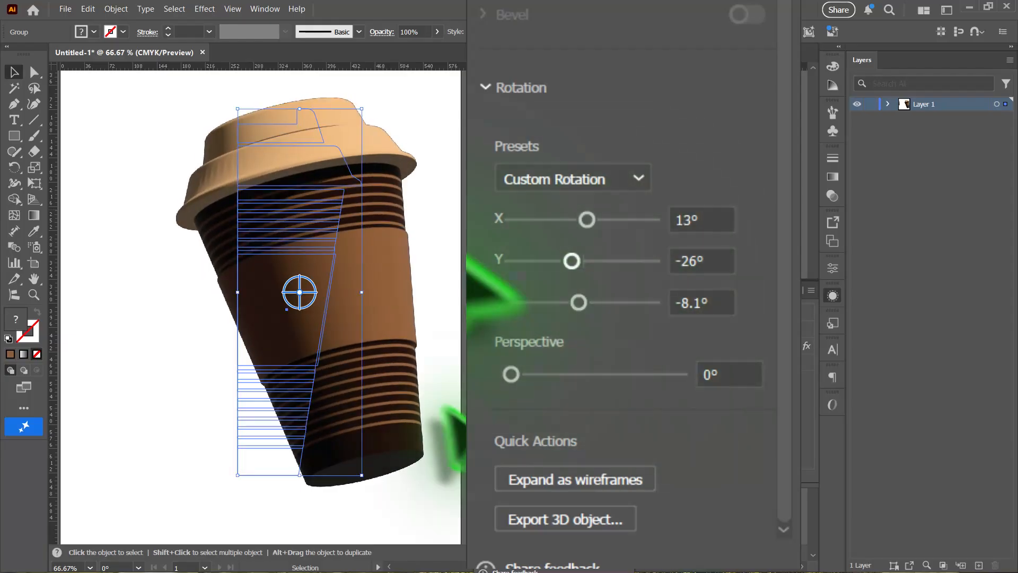
{"action": "mouse_move", "coordinate": [571, 260]}
{"action": "left_mouse_down"}
{"action": "mouse_move", "coordinate": [553, 259]}
{"action": "mouse_move", "coordinate": [591, 260]}
{"action": "mouse_move", "coordinate": [567, 259]}
{"action": "left_mouse_up"}
{"action": "mouse_move", "coordinate": [580, 300]}
{"action": "left_mouse_down"}
{"action": "mouse_move", "coordinate": [596, 300]}
{"action": "mouse_move", "coordinate": [571, 303]}
{"action": "left_mouse_up"}
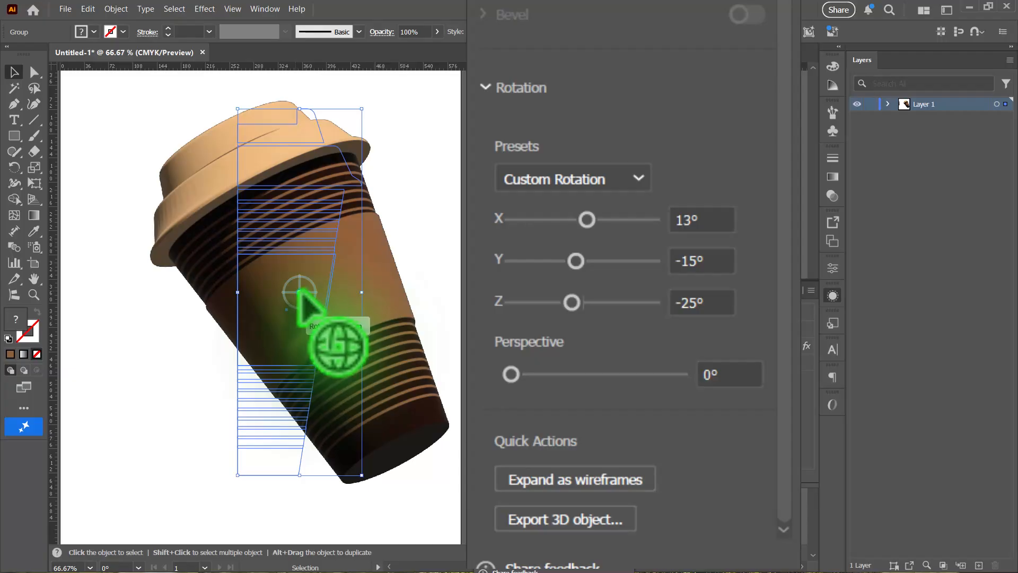
Freely rotate the cup to about X 152°, Y -161°, Z 146°, set its perspective to 51° and deselect it.
{"action": "mouse_move", "coordinate": [300, 292]}
{"action": "left_mouse_down"}
{"action": "mouse_move", "coordinate": [316, 322]}
{"action": "mouse_move", "coordinate": [305, 294]}
{"action": "left_mouse_up"}
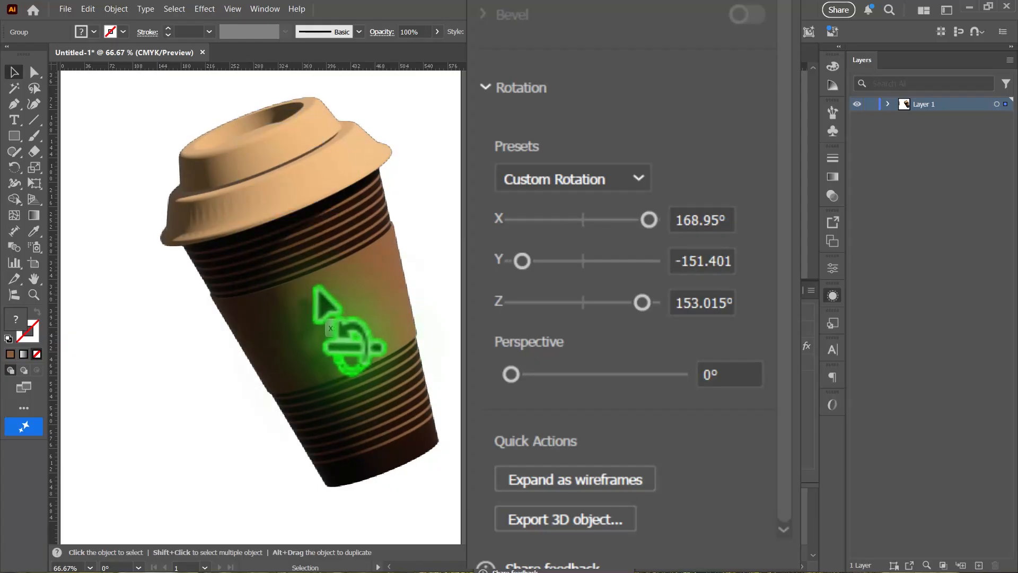
{"action": "left_click_drag", "start_coordinate": [317, 284], "coordinate": [318, 310]}
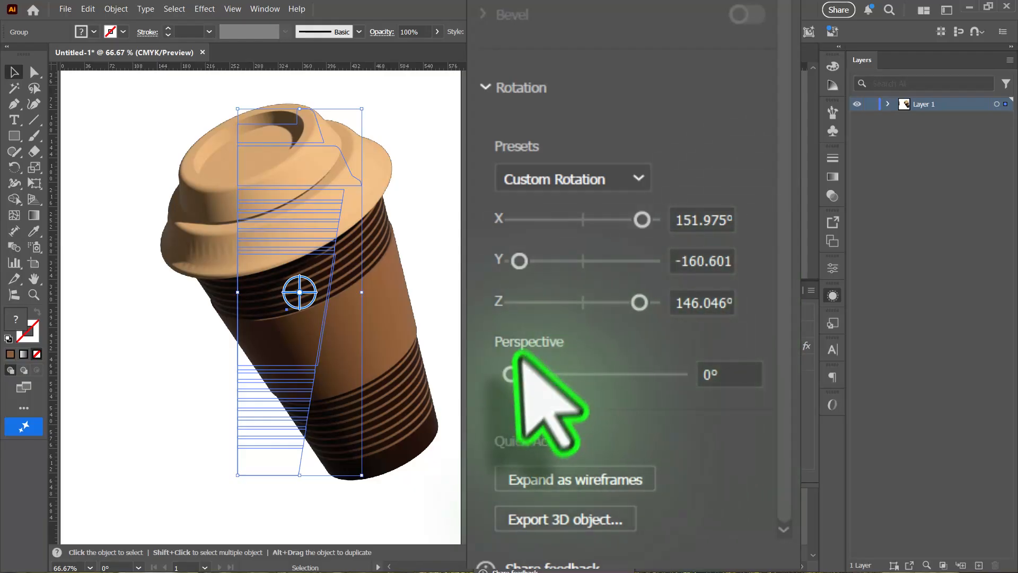
{"action": "left_click_drag", "start_coordinate": [509, 372], "coordinate": [566, 374]}
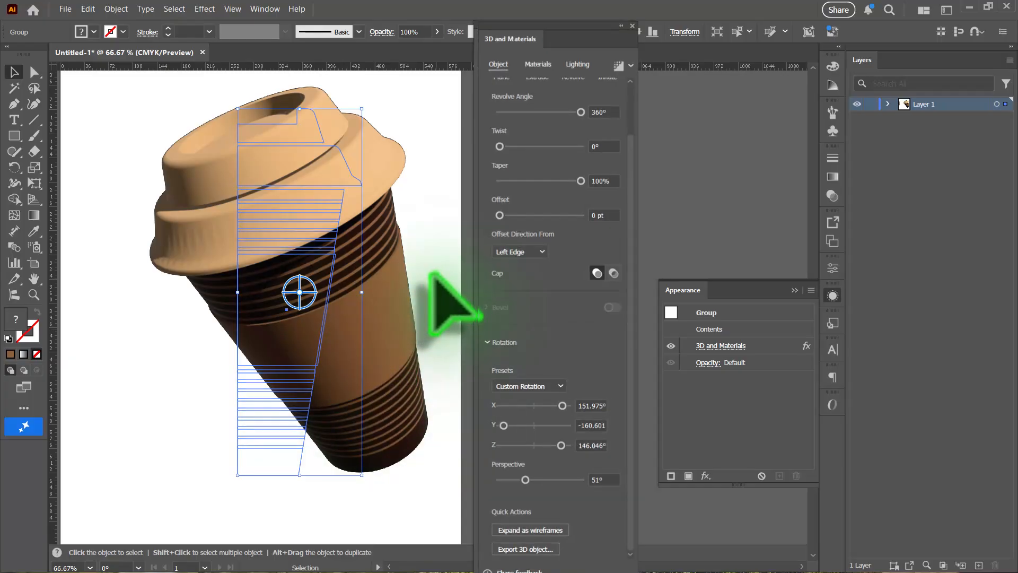
{"action": "left_click", "coordinate": [432, 277]}
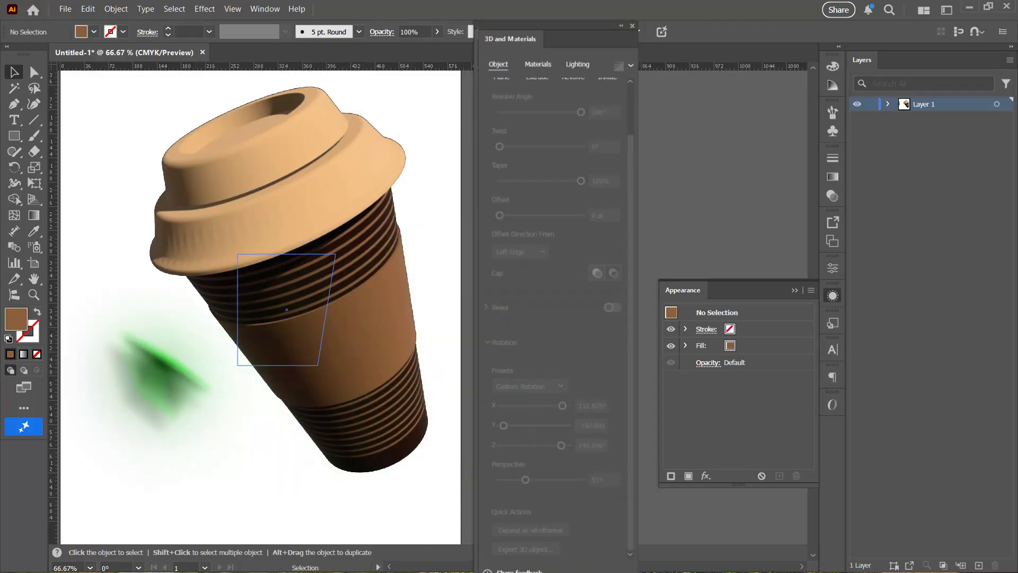
Add the text "Coffee Drink" beside the lower part of the cup and enlarge it to about 51 pt.
{"action": "key", "text": "t"}
{"action": "left_click", "coordinate": [146, 414]}
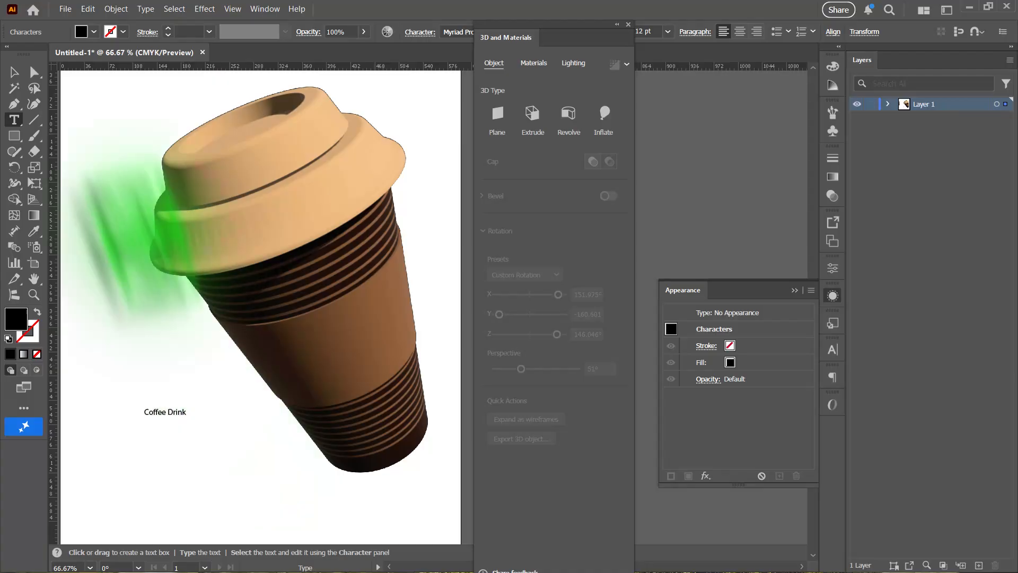
{"action": "left_click", "coordinate": [14, 72]}
{"action": "left_click_drag", "start_coordinate": [186, 408], "coordinate": [322, 379]}
{"action": "left_click_drag", "start_coordinate": [237, 401], "coordinate": [219, 441]}
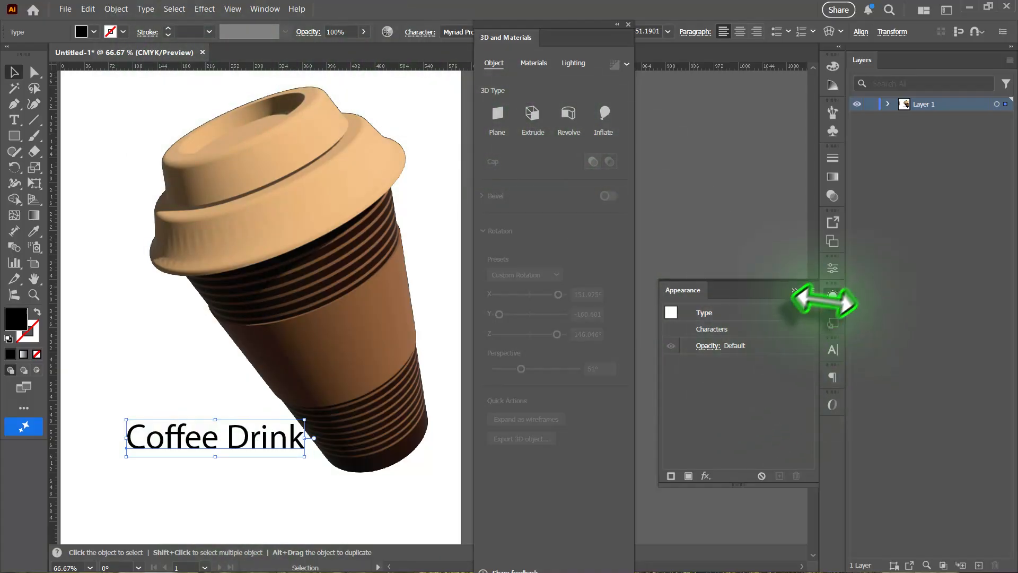
Set the Coffee Drink text in Kuillo Chunk Personal Use Only at the artboard's lower left and place a copy directly below it.
{"action": "left_click", "coordinate": [832, 349]}
{"action": "left_click", "coordinate": [806, 366]}
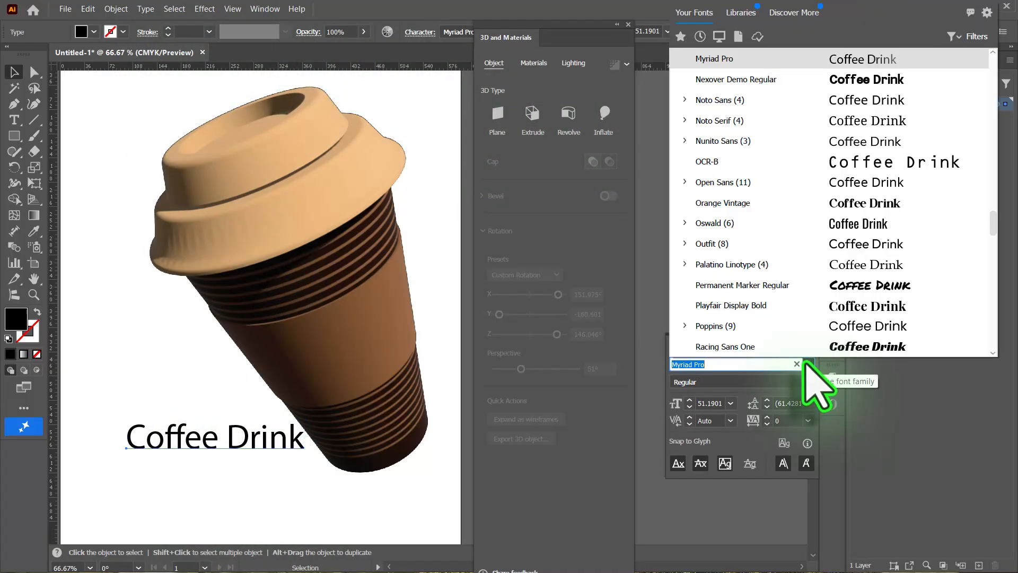
{"action": "scroll", "coordinate": [775, 101], "scroll_direction": "up", "scroll_amount": 6}
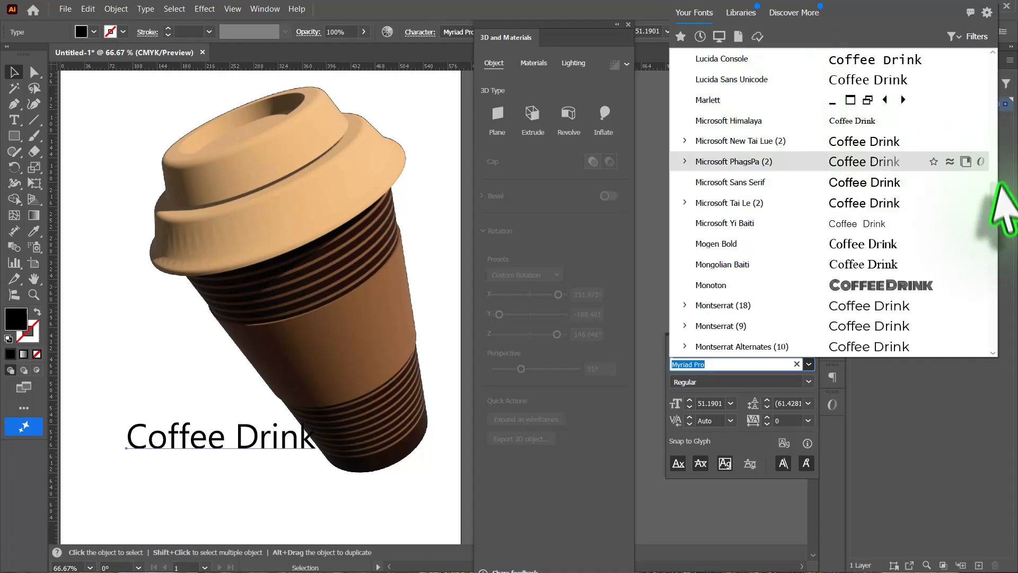
{"action": "scroll", "coordinate": [983, 108], "scroll_direction": "up", "scroll_amount": 5}
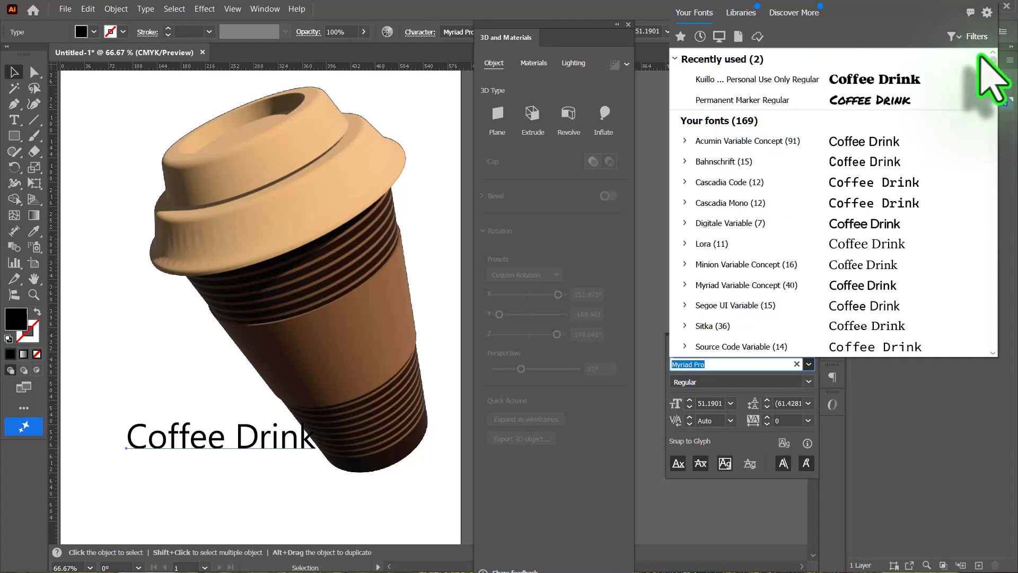
{"action": "left_click", "coordinate": [853, 85]}
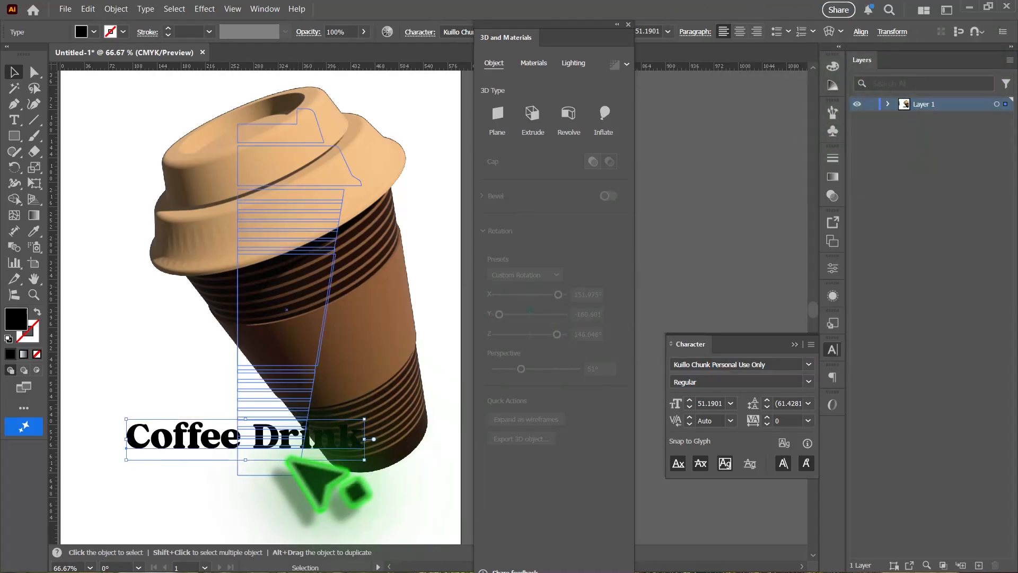
{"action": "left_click_drag", "start_coordinate": [286, 435], "coordinate": [229, 456]}
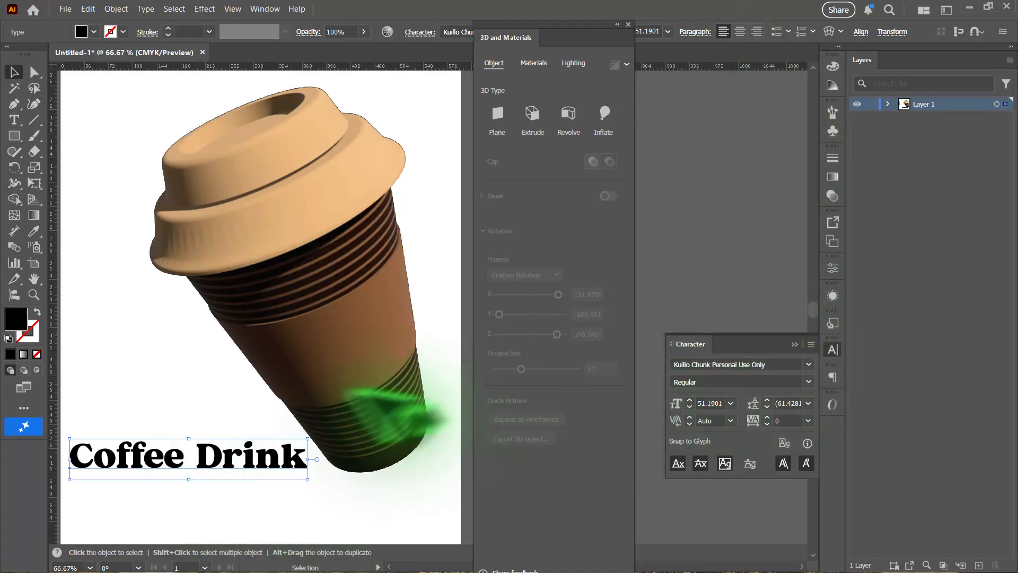
{"action": "left_click_drag", "start_coordinate": [260, 451], "coordinate": [260, 487]}
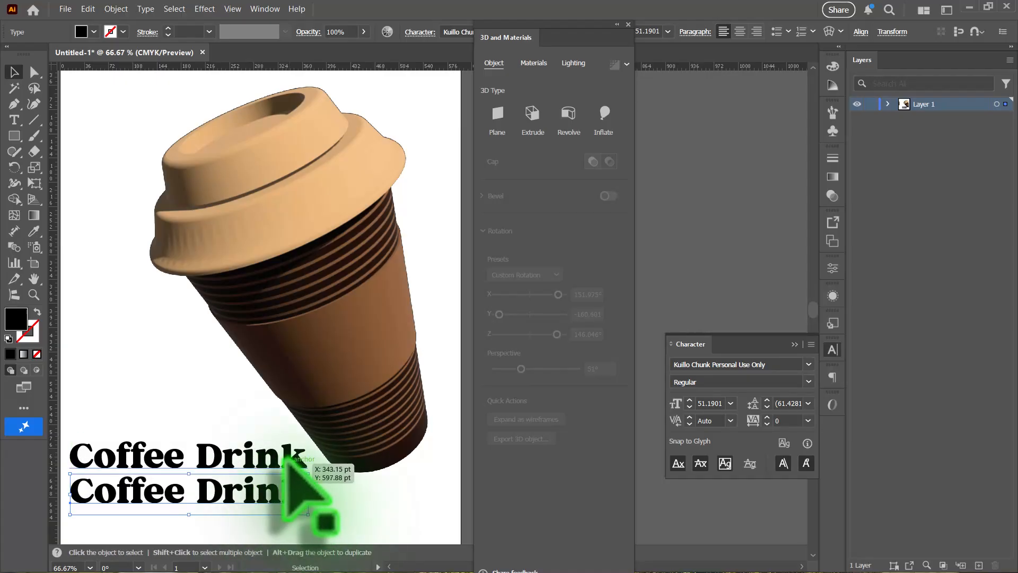
Recolour the upper Coffee Drink text with the darkest brown sampled from the colour squares beside the artboard.
{"action": "left_click", "coordinate": [287, 453]}
{"action": "key", "text": "i"}
{"action": "left_click", "coordinate": [334, 269]}
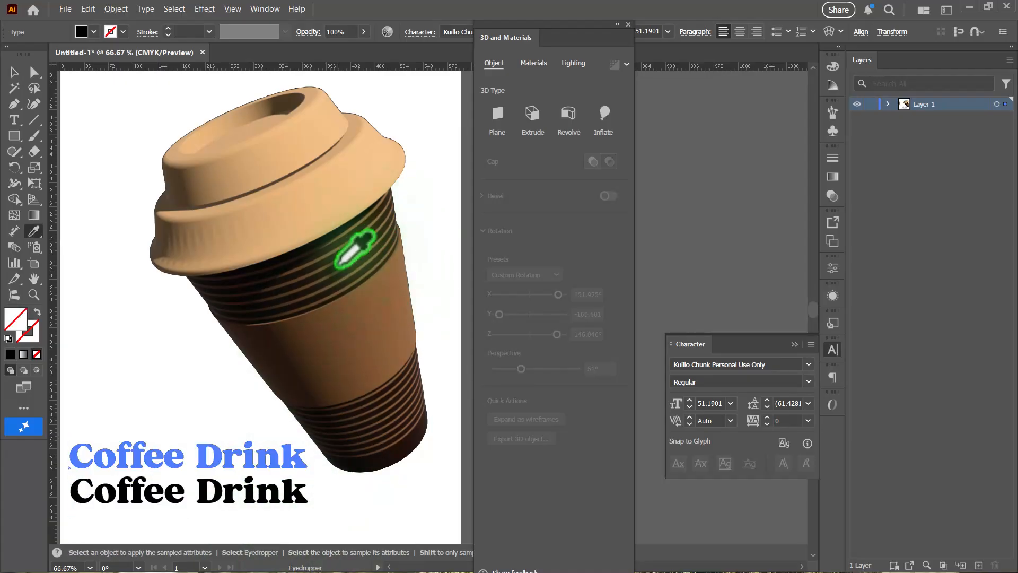
{"action": "key", "text": "ctrl+z"}
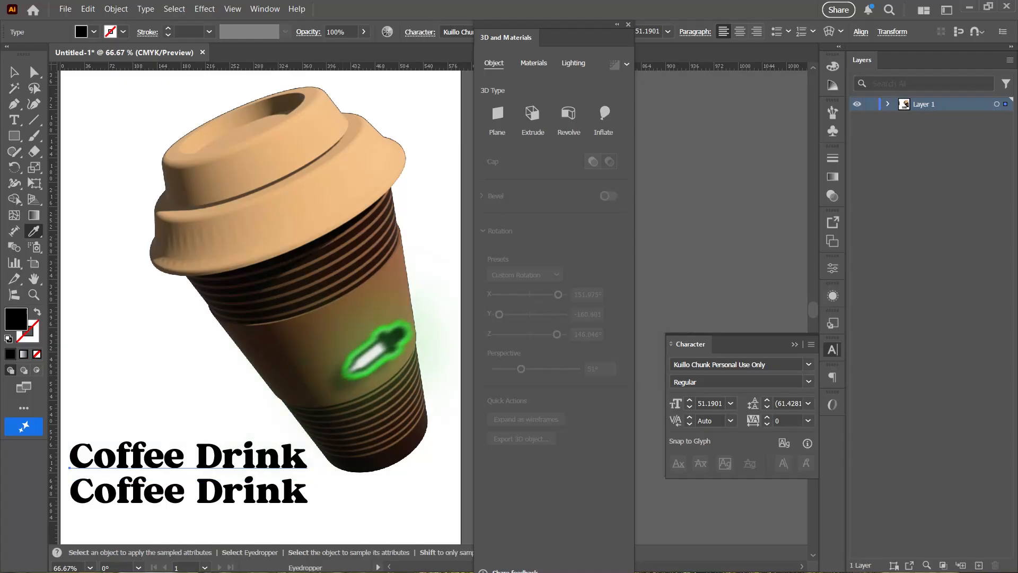
{"action": "key", "text": "ctrl+minus"}
{"action": "key", "text": "ctrl+minus"}
{"action": "key", "text": "ctrl+minus"}
{"action": "scroll", "coordinate": [289, 345], "scroll_direction": "up", "scroll_amount": 2}
{"action": "left_click", "coordinate": [123, 337]}
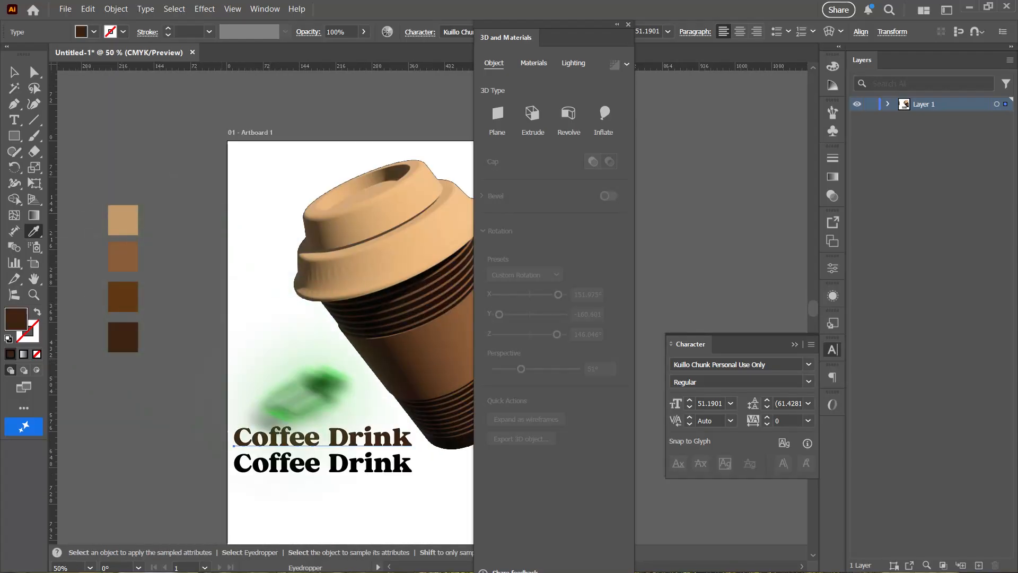
Recolour the lower Coffee Drink text with the same darkest brown from the colour squares.
{"action": "key", "text": "c"}
{"action": "left_click", "coordinate": [329, 462]}
{"action": "key", "text": "Return"}
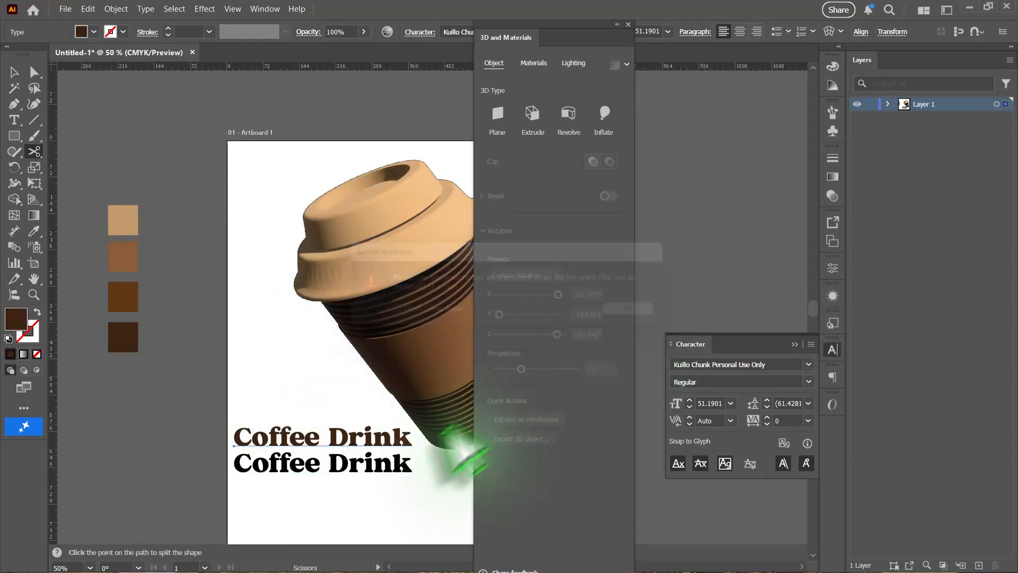
{"action": "key", "text": "v"}
{"action": "left_click", "coordinate": [378, 459]}
{"action": "key", "text": "i"}
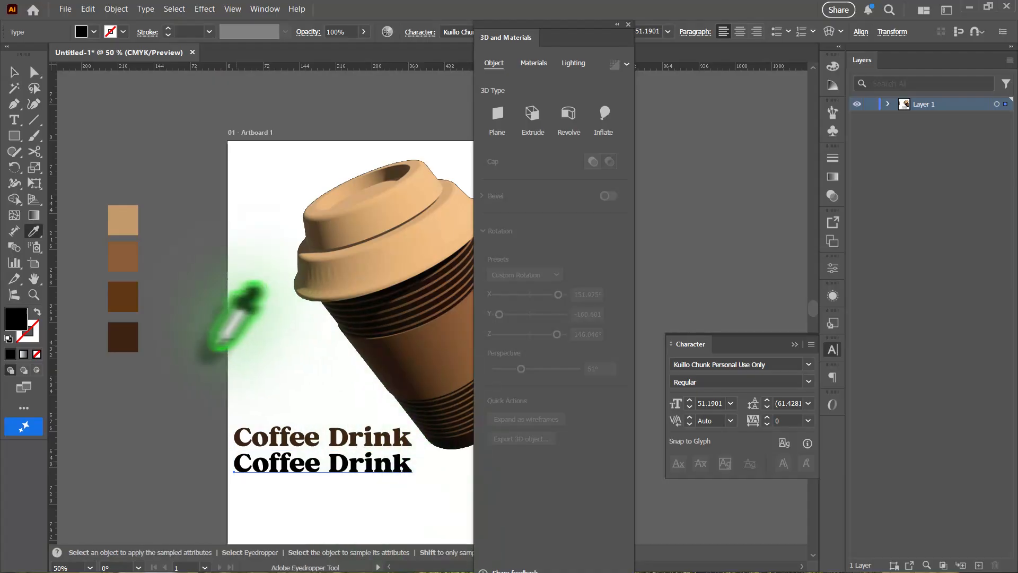
{"action": "left_click", "coordinate": [124, 337]}
Add the upper Coffee Drink text as a new graphic in the 3D and Materials graphics collection.
{"action": "scroll", "coordinate": [432, 368], "scroll_direction": "down", "scroll_amount": 1}
{"action": "scroll", "coordinate": [427, 363], "scroll_direction": "right", "scroll_amount": 7}
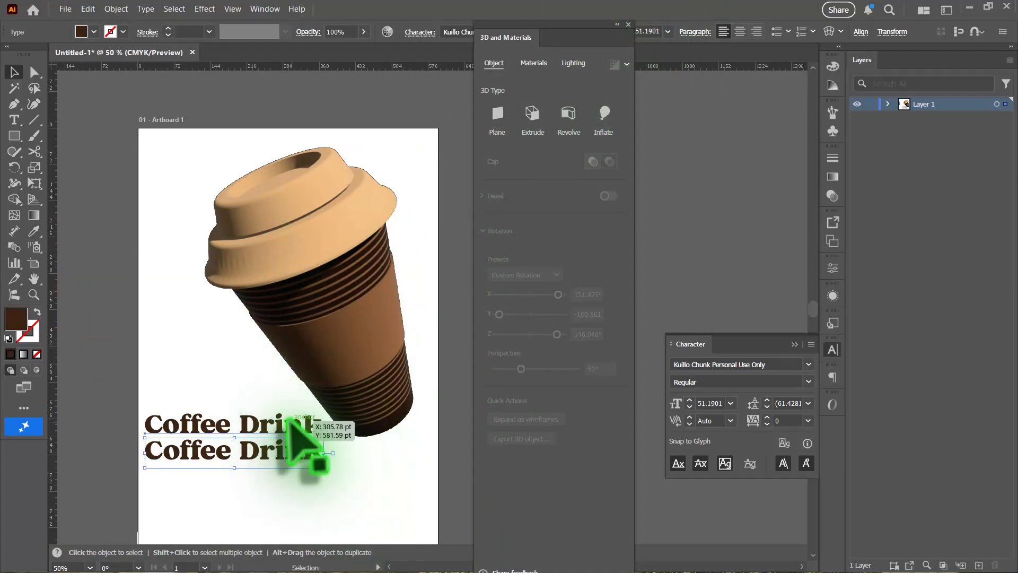
{"action": "left_click", "coordinate": [305, 424]}
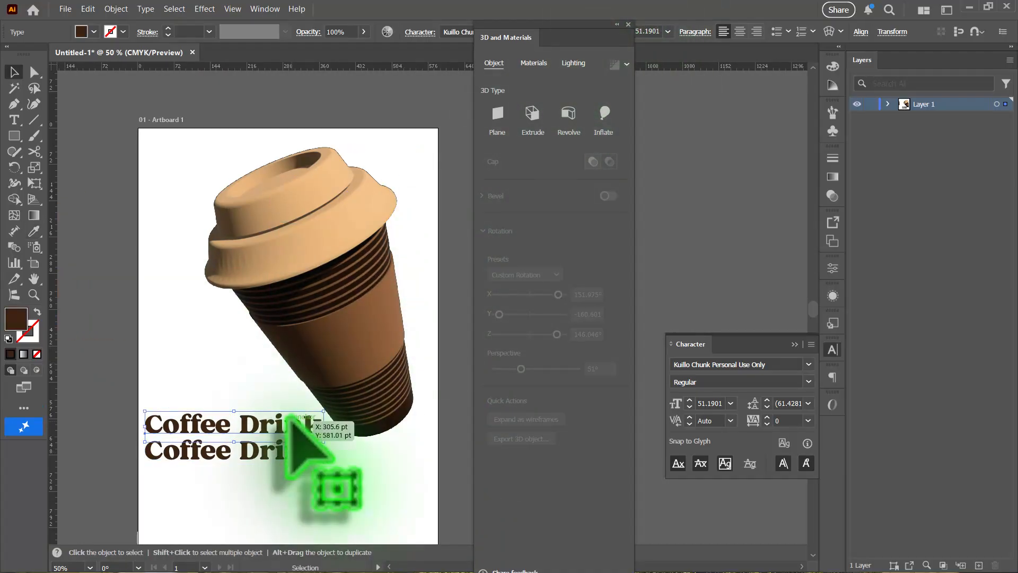
{"action": "left_click", "coordinate": [341, 318]}
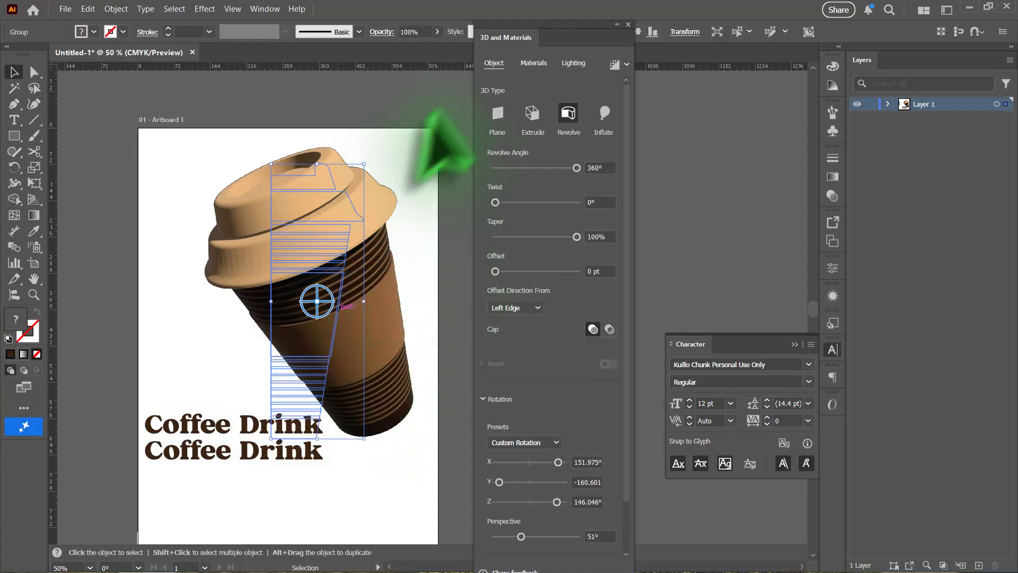
{"action": "left_click", "coordinate": [539, 65]}
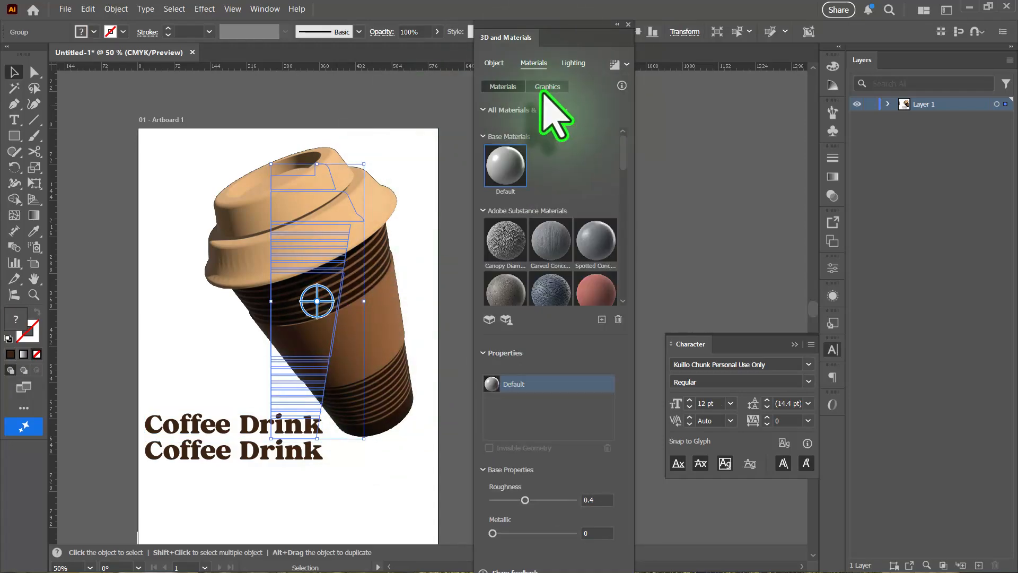
{"action": "left_click", "coordinate": [543, 87]}
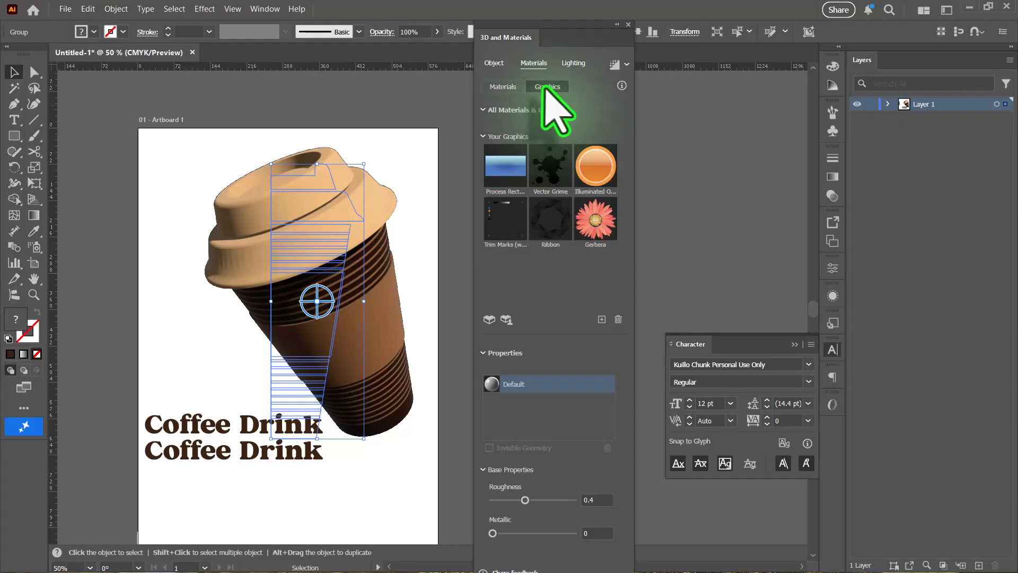
{"action": "left_click_drag", "start_coordinate": [238, 443], "coordinate": [553, 322]}
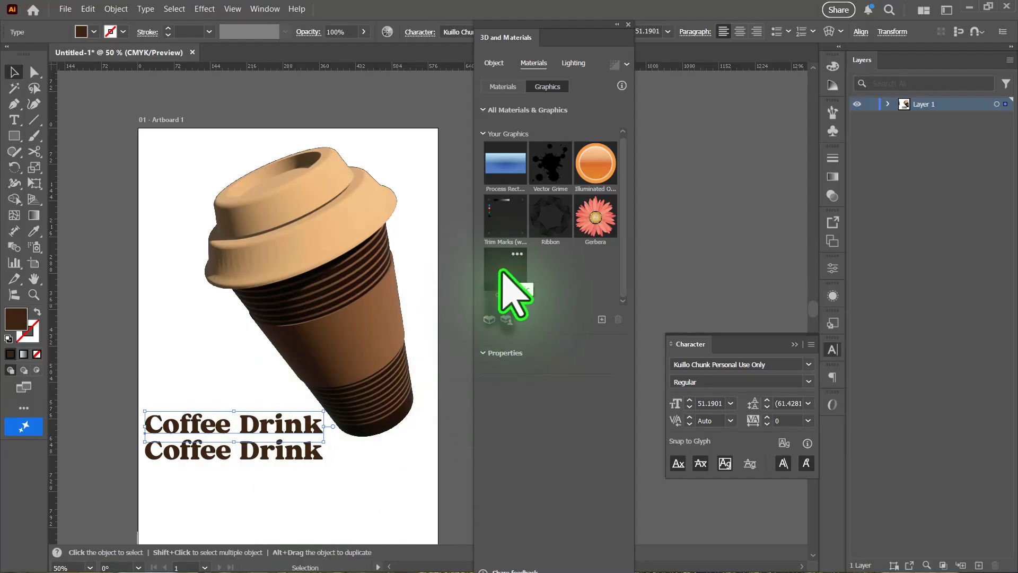
Apply the Coffee Drink graphic to the revolved cup, scale it to about 70% and position it on the sleeve.
{"action": "left_click", "coordinate": [325, 291]}
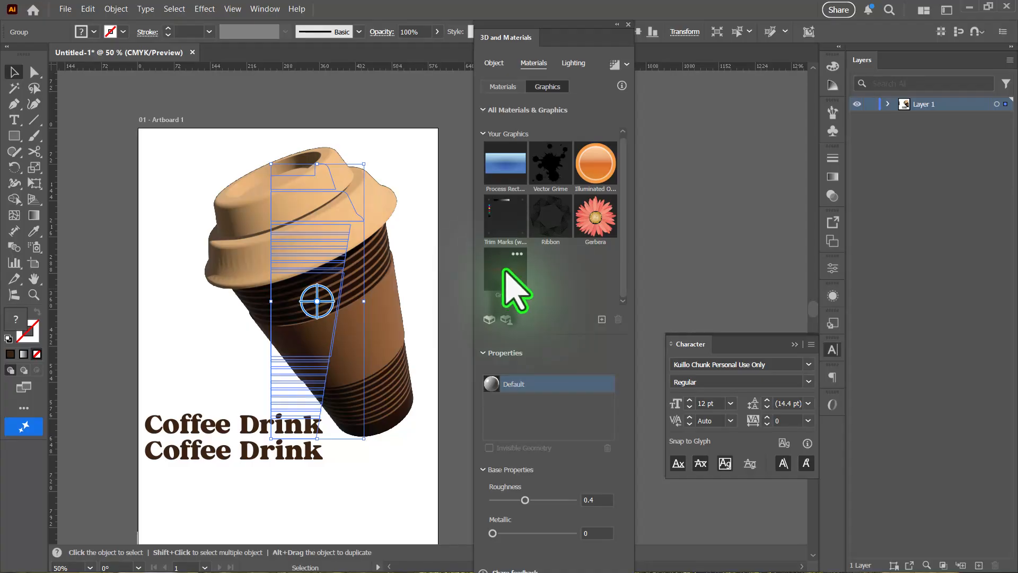
{"action": "left_click_drag", "start_coordinate": [506, 276], "coordinate": [323, 216]}
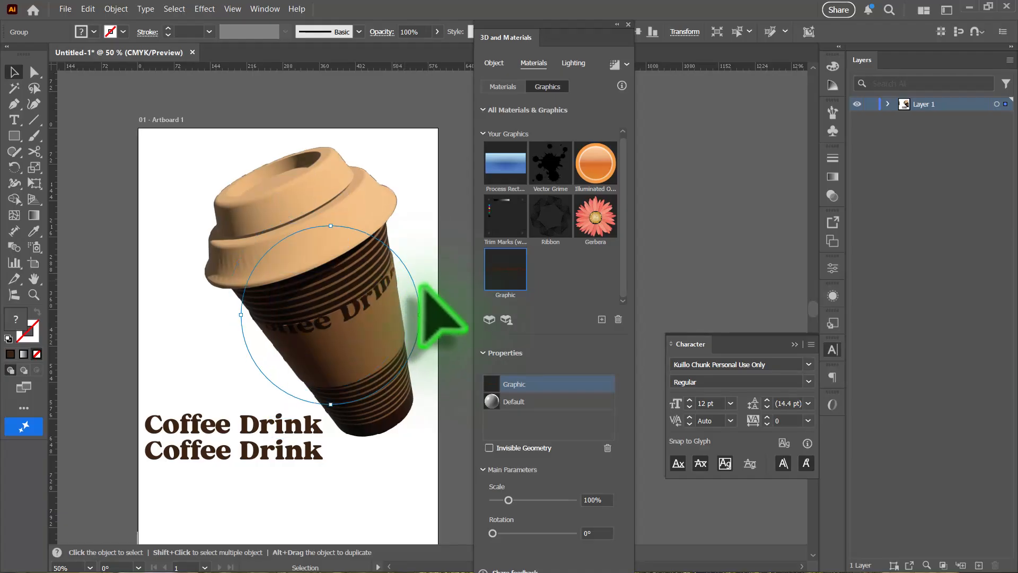
{"action": "left_click_drag", "start_coordinate": [422, 287], "coordinate": [428, 307]}
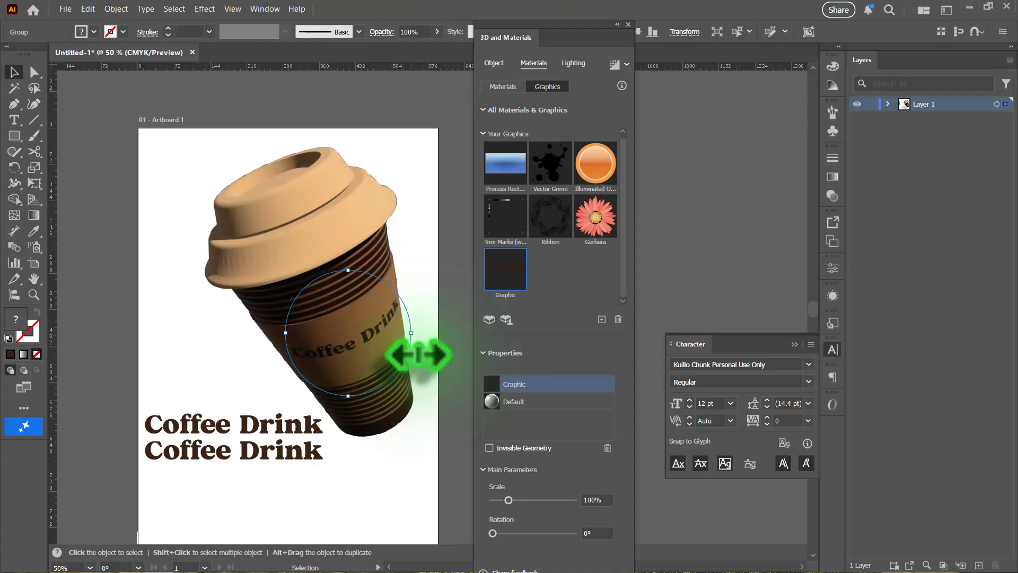
{"action": "left_click_drag", "start_coordinate": [419, 355], "coordinate": [401, 269]}
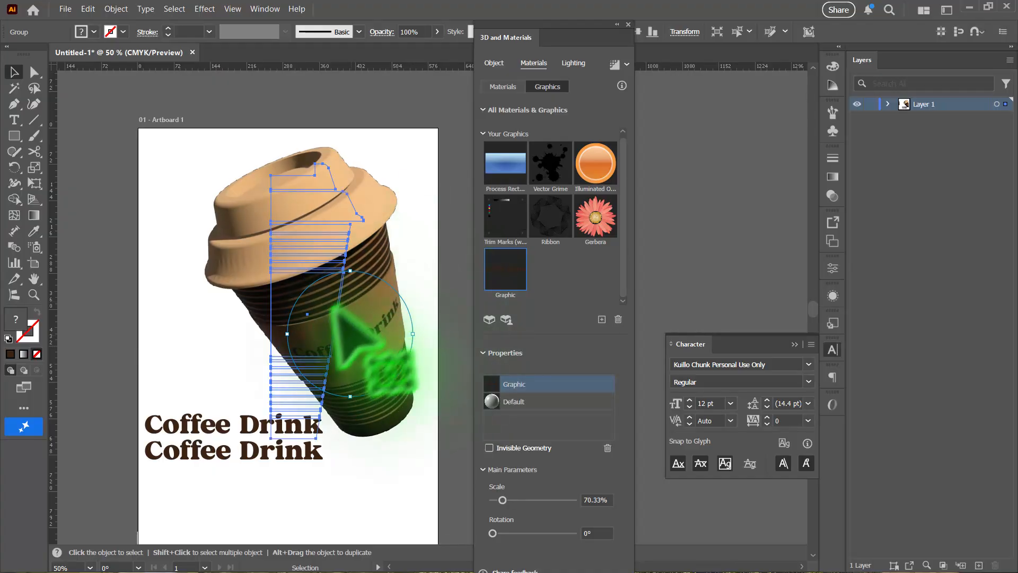
{"action": "mouse_move", "coordinate": [498, 274]}
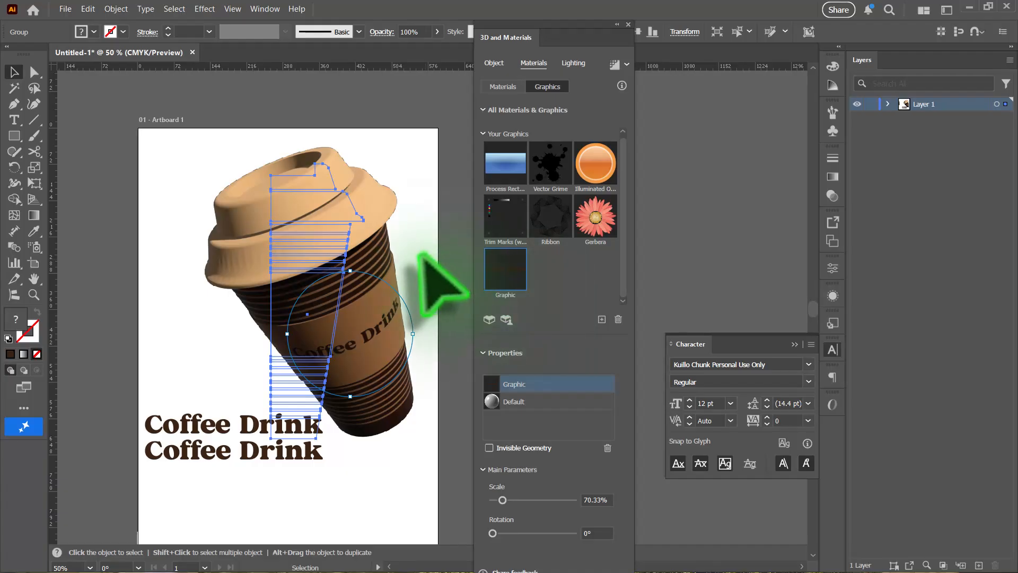
Apply the Coffee Drink graphic to the cup again at 100% scale and try to position it over the upper cup.
{"action": "left_click", "coordinate": [431, 272]}
{"action": "left_click", "coordinate": [329, 309]}
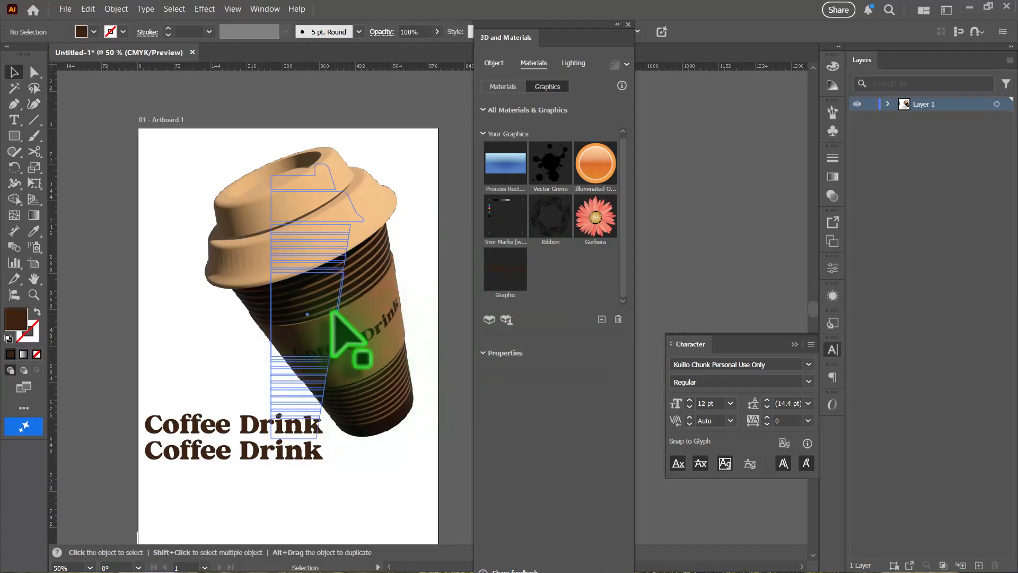
{"action": "left_click", "coordinate": [497, 266]}
{"action": "left_click_drag", "start_coordinate": [490, 268], "coordinate": [366, 260]}
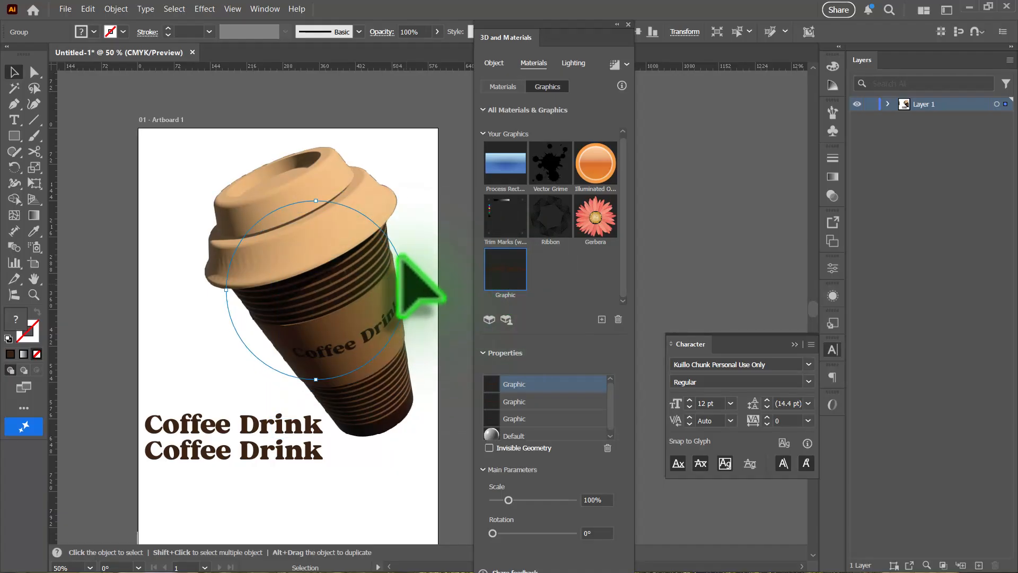
{"action": "mouse_move", "coordinate": [399, 256]}
{"action": "left_mouse_down"}
{"action": "mouse_move", "coordinate": [387, 200]}
{"action": "mouse_move", "coordinate": [342, 183]}
{"action": "mouse_move", "coordinate": [332, 150]}
{"action": "mouse_move", "coordinate": [346, 200]}
{"action": "mouse_move", "coordinate": [385, 251]}
{"action": "left_mouse_up"}
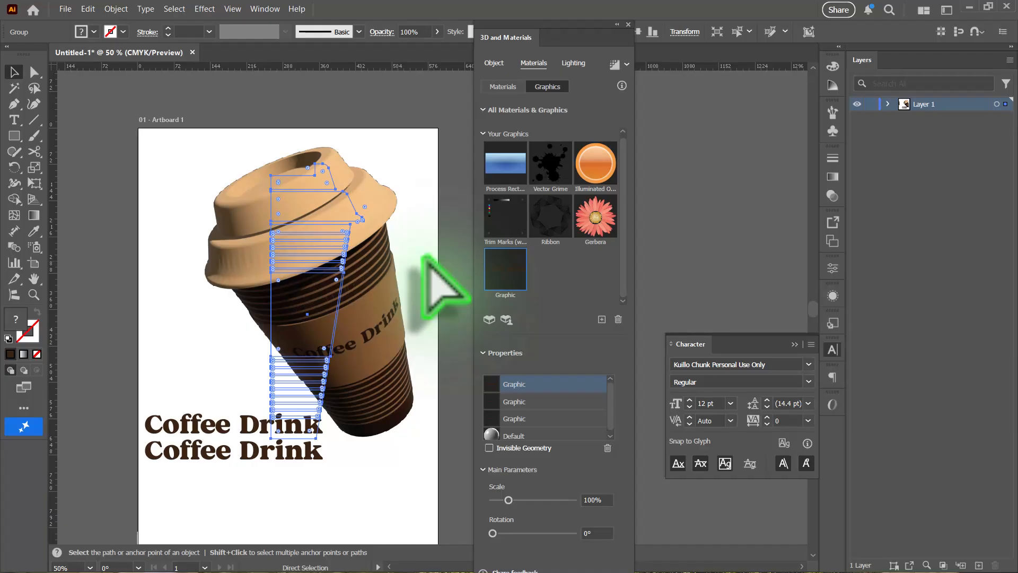
{"action": "key", "text": "v"}
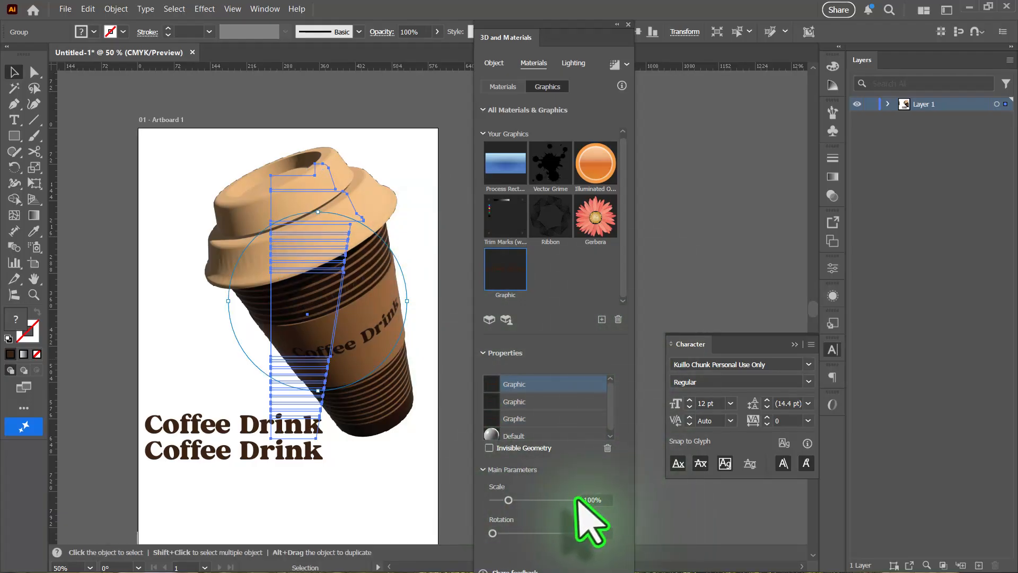
Rotate the revolved cup to about X 131°, Y -167°, Z 141° so the lid's top faces forward.
{"action": "left_click", "coordinate": [494, 64]}
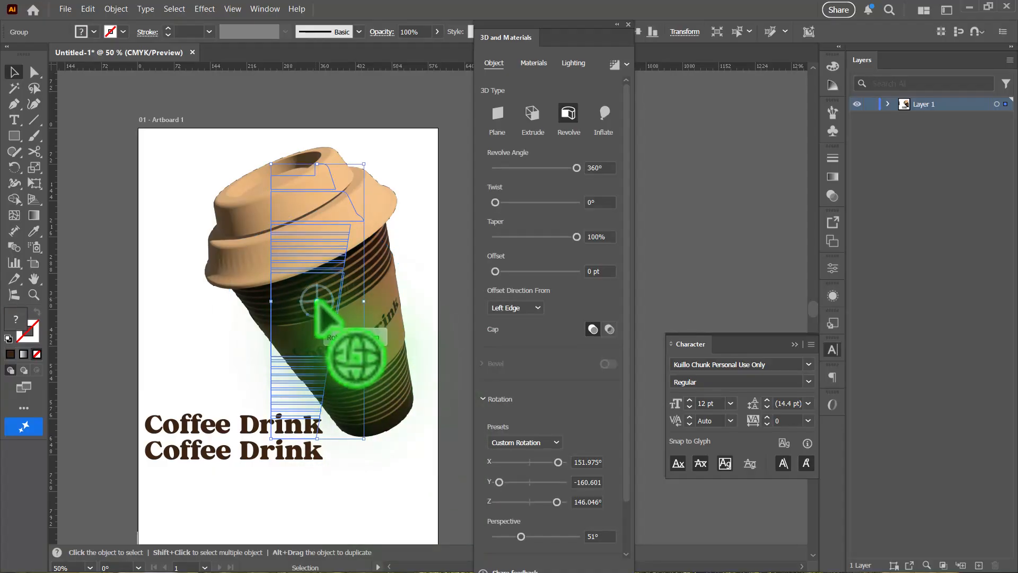
{"action": "left_click_drag", "start_coordinate": [313, 299], "coordinate": [321, 312]}
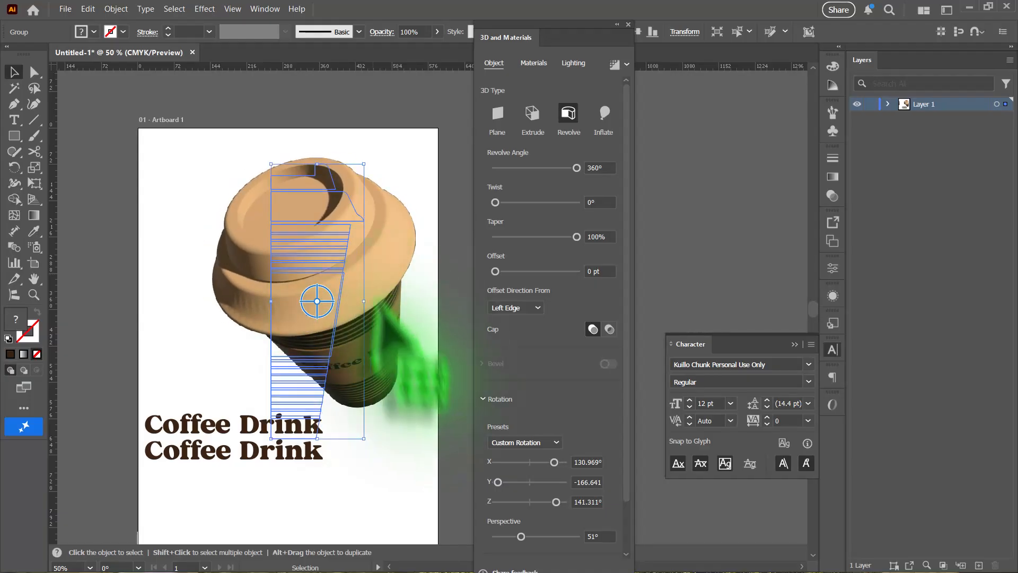
{"action": "left_click", "coordinate": [403, 416]}
Apply the Coffee Drink graphic to the lid, scale it to about 44% and position it across the lid's top.
{"action": "left_click", "coordinate": [535, 63]}
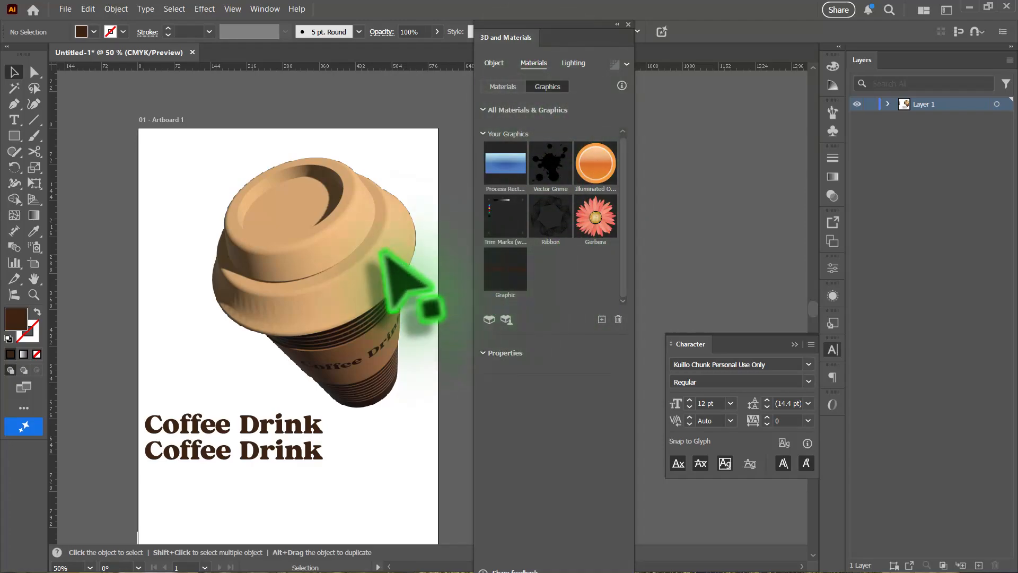
{"action": "left_click_drag", "start_coordinate": [501, 268], "coordinate": [349, 286]}
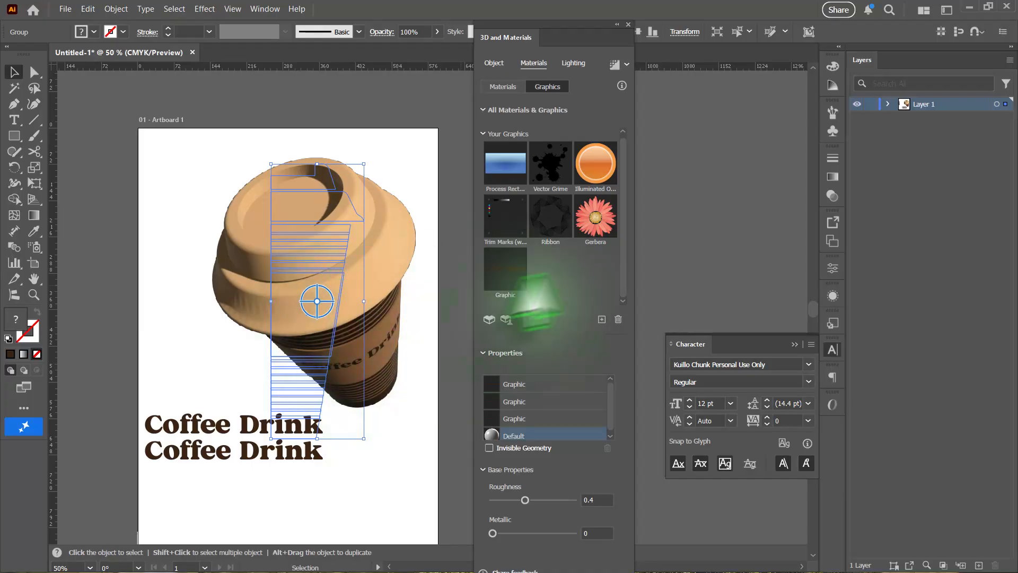
{"action": "left_click_drag", "start_coordinate": [512, 270], "coordinate": [344, 219]}
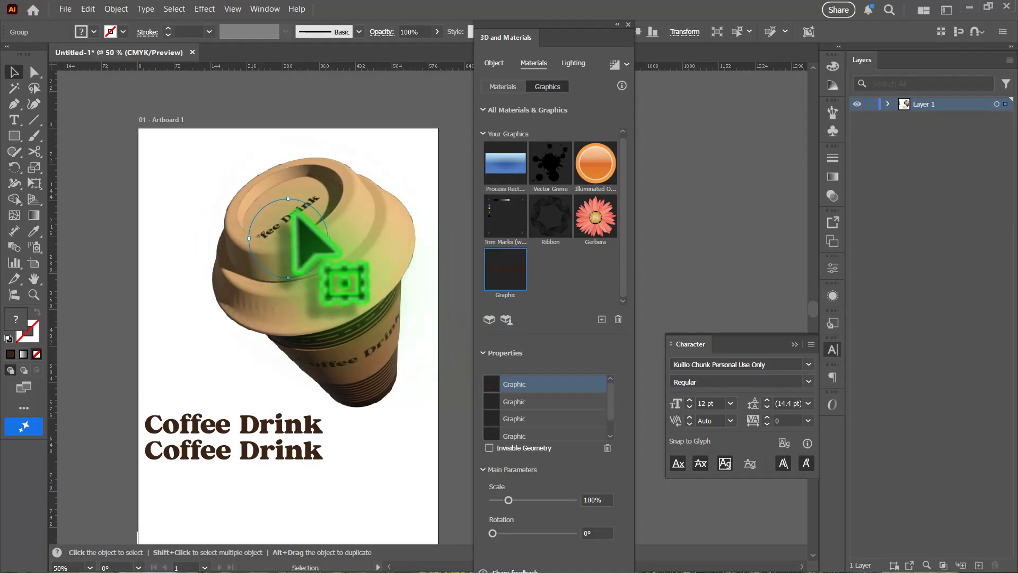
{"action": "left_click", "coordinate": [295, 212]}
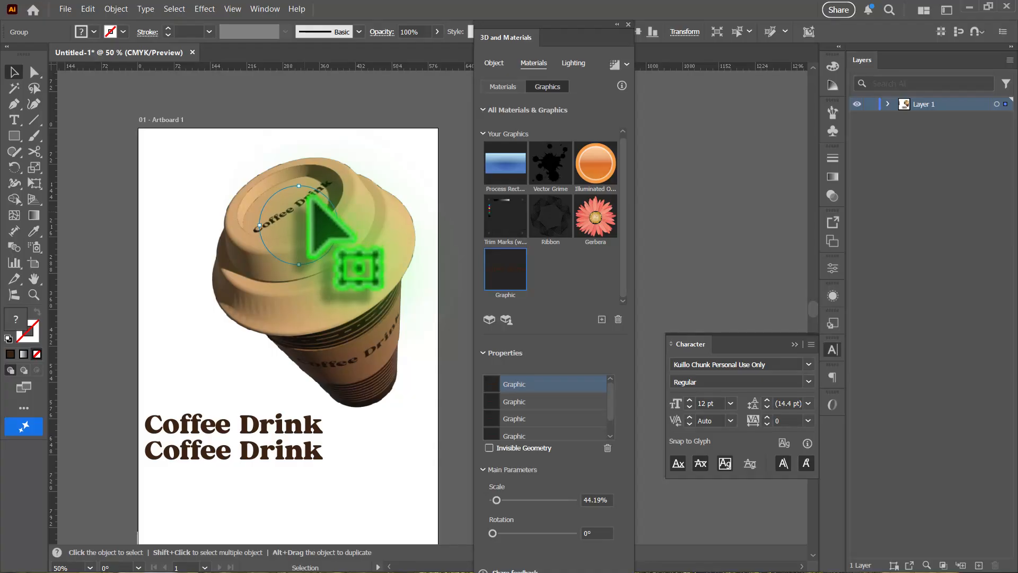
{"action": "left_click_drag", "start_coordinate": [328, 217], "coordinate": [283, 208]}
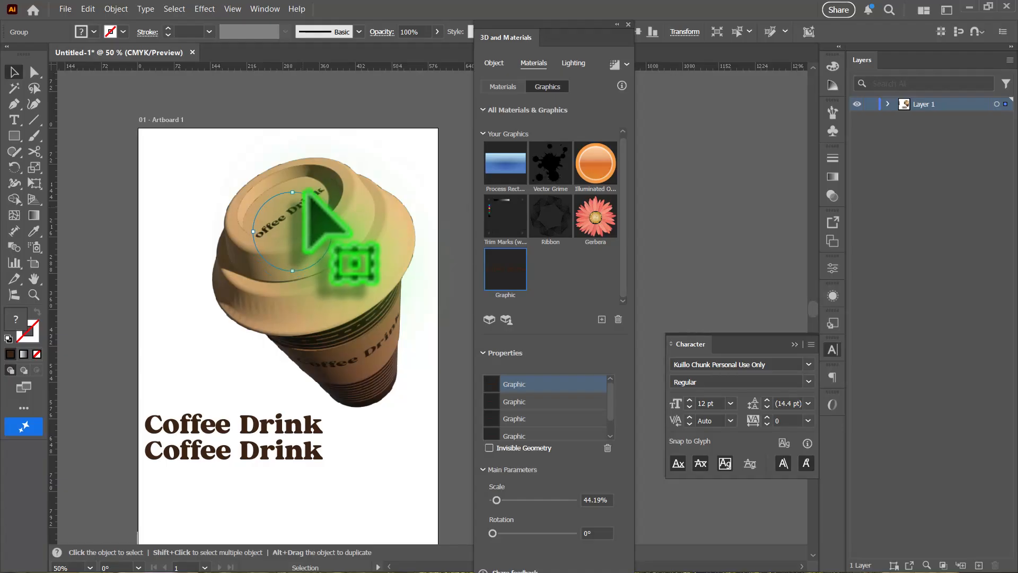
{"action": "left_click", "coordinate": [405, 184]}
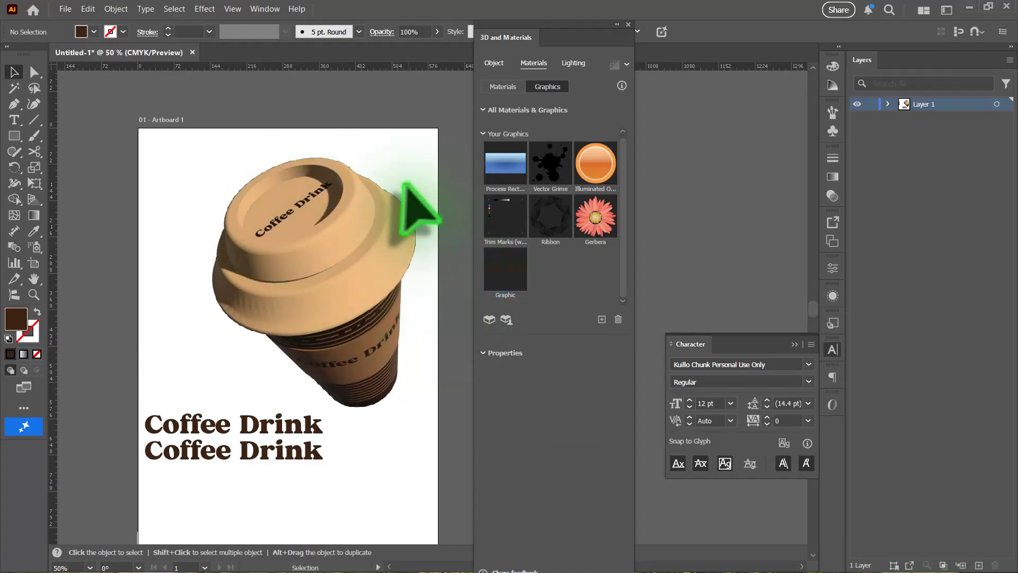
Tilt the cup back to a side view and delete the 44.19% Coffee Drink graphic from the lid.
{"action": "left_click", "coordinate": [357, 256]}
{"action": "mouse_move", "coordinate": [317, 301]}
{"action": "left_mouse_down"}
{"action": "mouse_move", "coordinate": [310, 292]}
{"action": "mouse_move", "coordinate": [328, 272]}
{"action": "mouse_move", "coordinate": [310, 289]}
{"action": "left_mouse_up"}
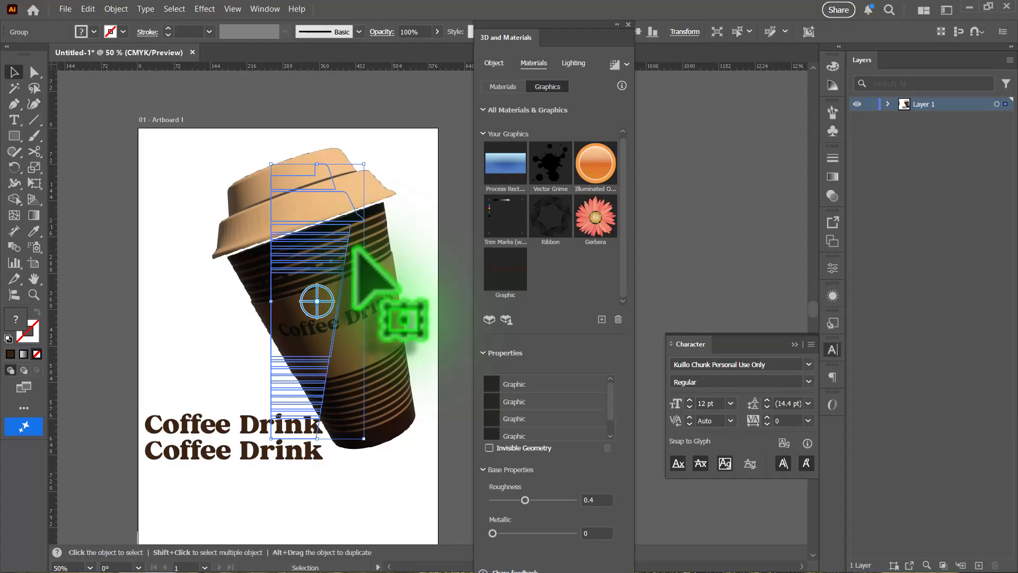
{"action": "left_click_drag", "start_coordinate": [354, 250], "coordinate": [357, 253]}
{"action": "left_click", "coordinate": [529, 385]}
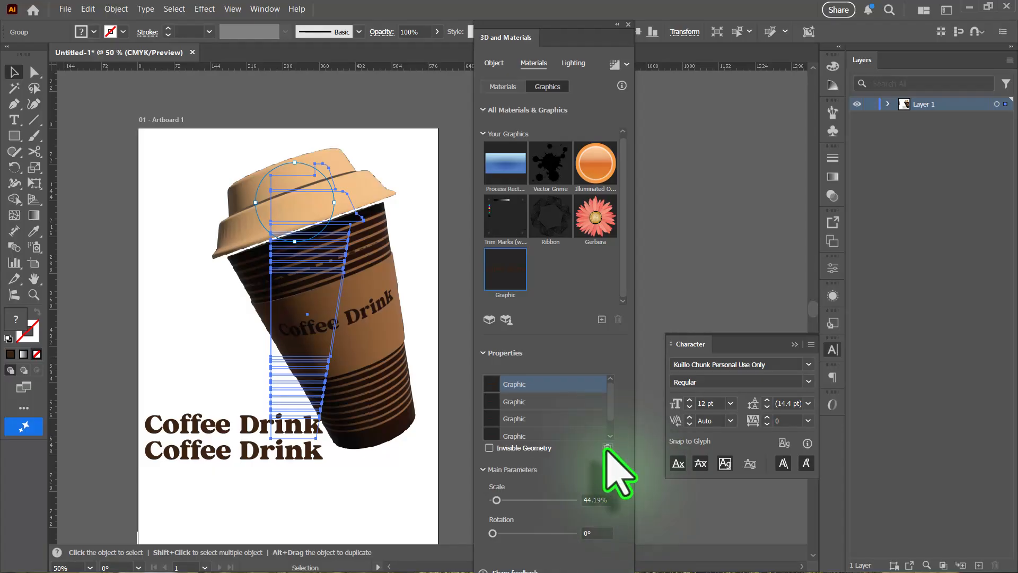
{"action": "left_click", "coordinate": [608, 447]}
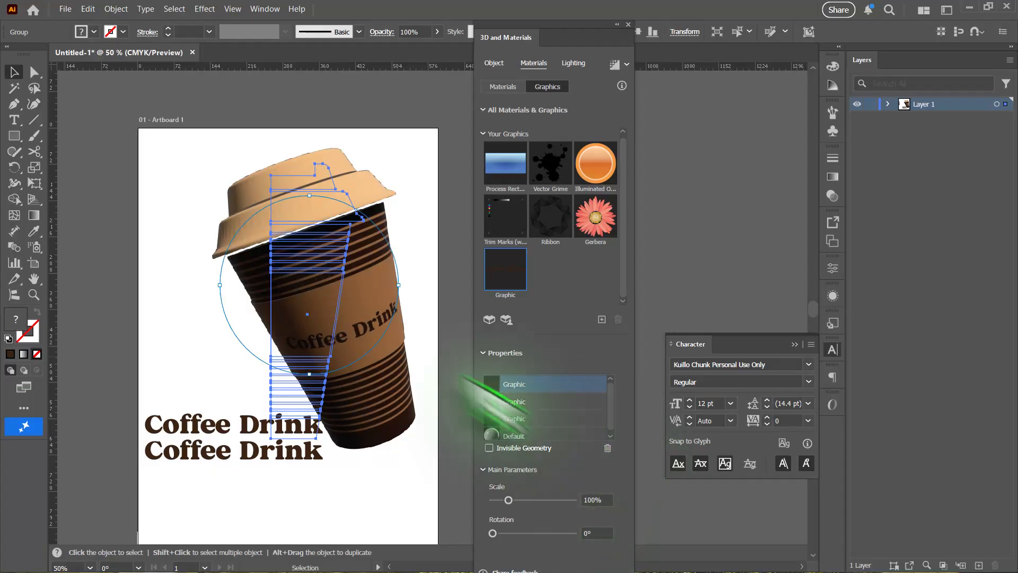
Delete a duplicate 100% Coffee Drink graphic from the cup, keeping the 70.33% one on the sleeve.
{"action": "left_click", "coordinate": [424, 210]}
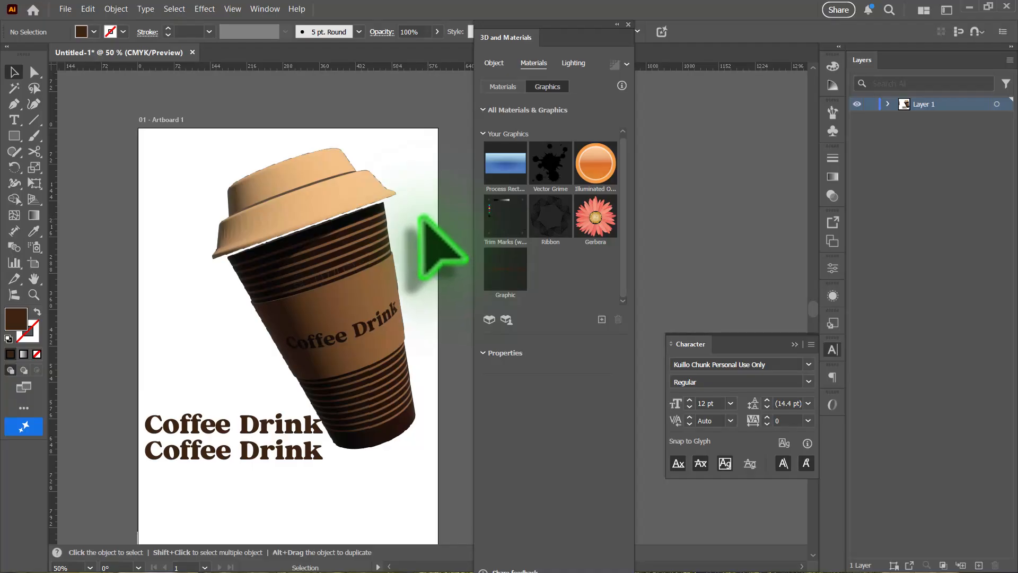
{"action": "left_click", "coordinate": [405, 341]}
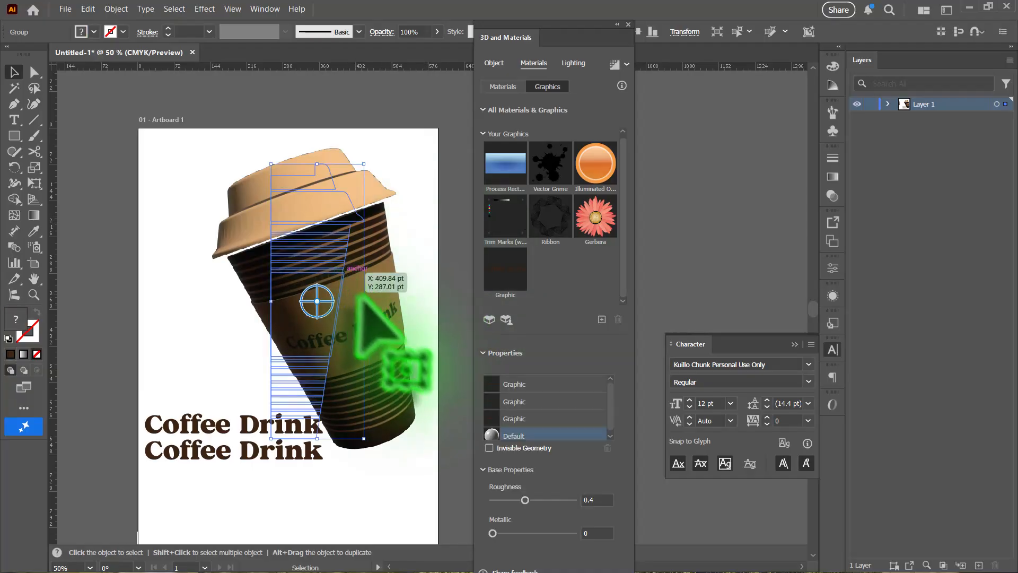
{"action": "left_click", "coordinate": [530, 402]}
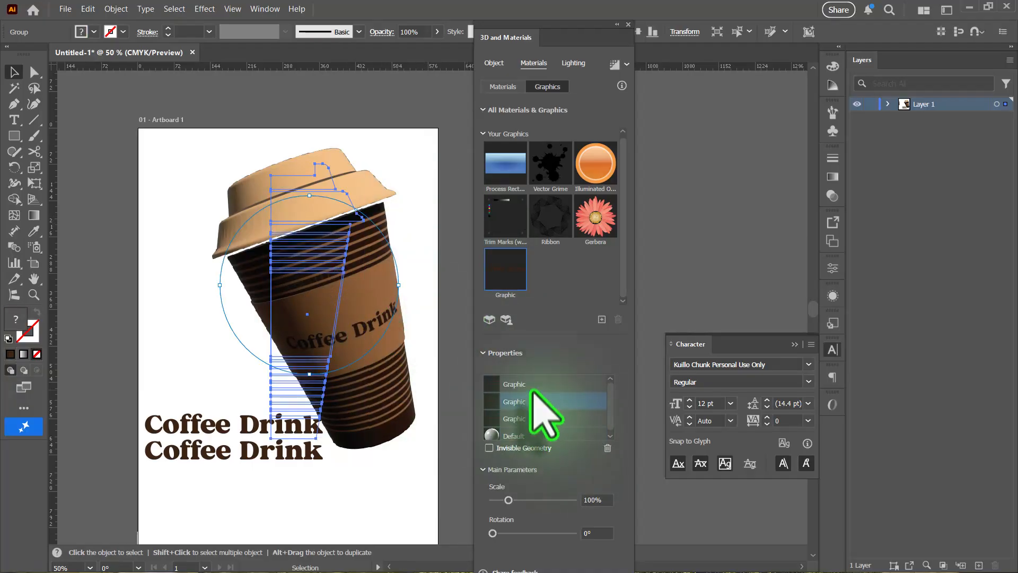
{"action": "left_click", "coordinate": [532, 388]}
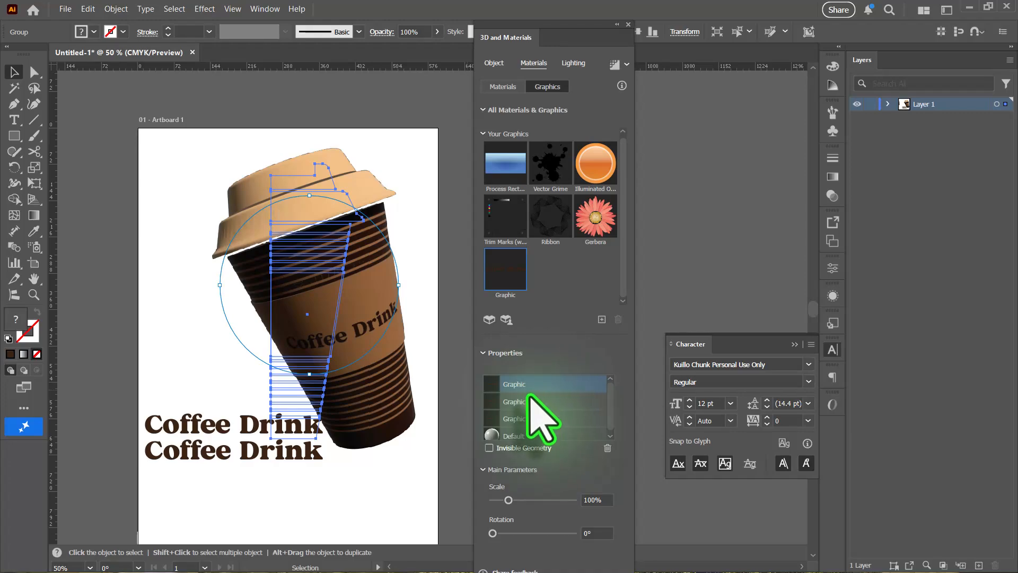
{"action": "left_click", "coordinate": [532, 419]}
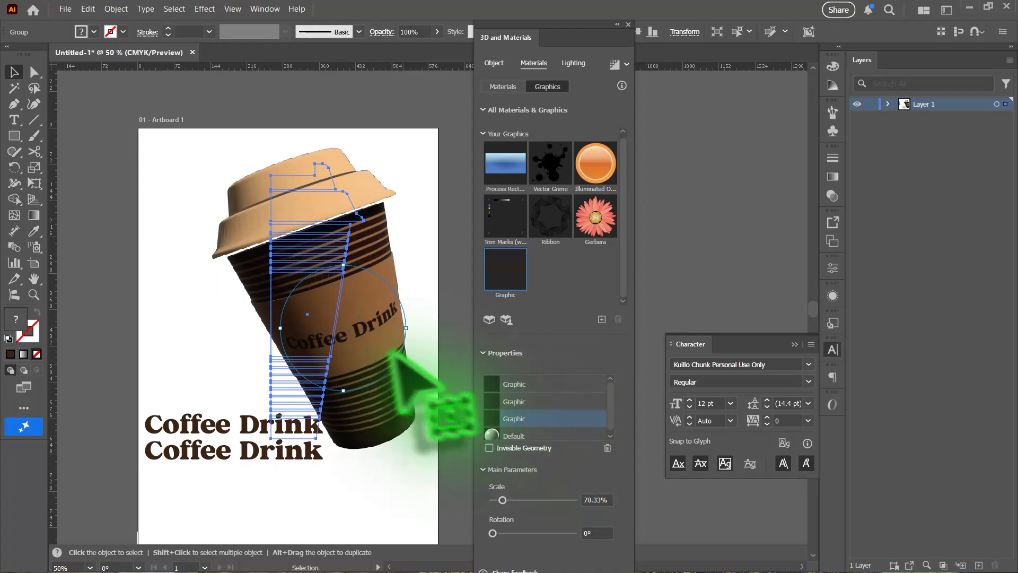
{"action": "left_click", "coordinate": [525, 402]}
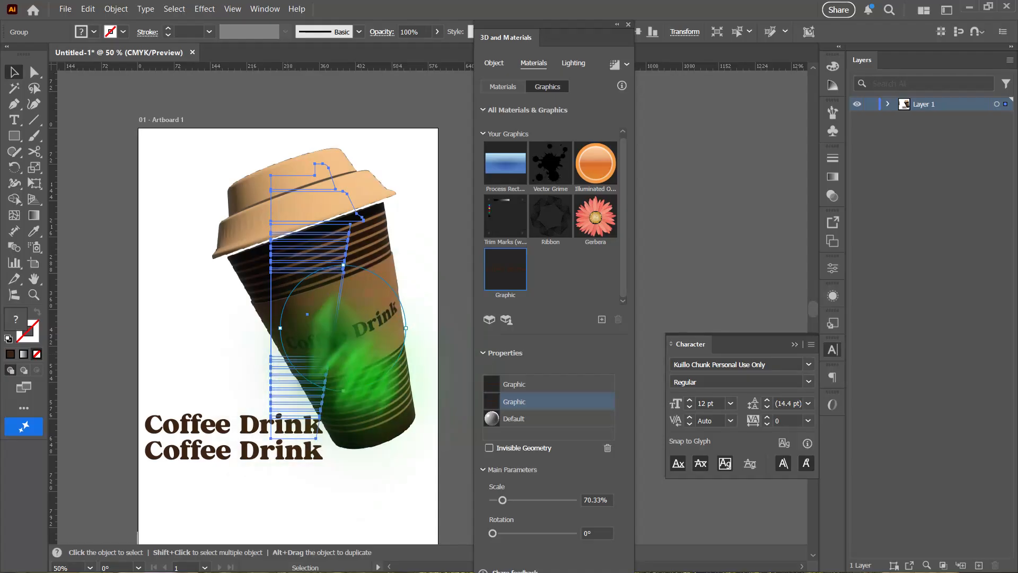
Try tilting the cup forward to face the lid's top, and undo the rotation.
{"action": "left_click", "coordinate": [410, 216]}
{"action": "left_click", "coordinate": [270, 209]}
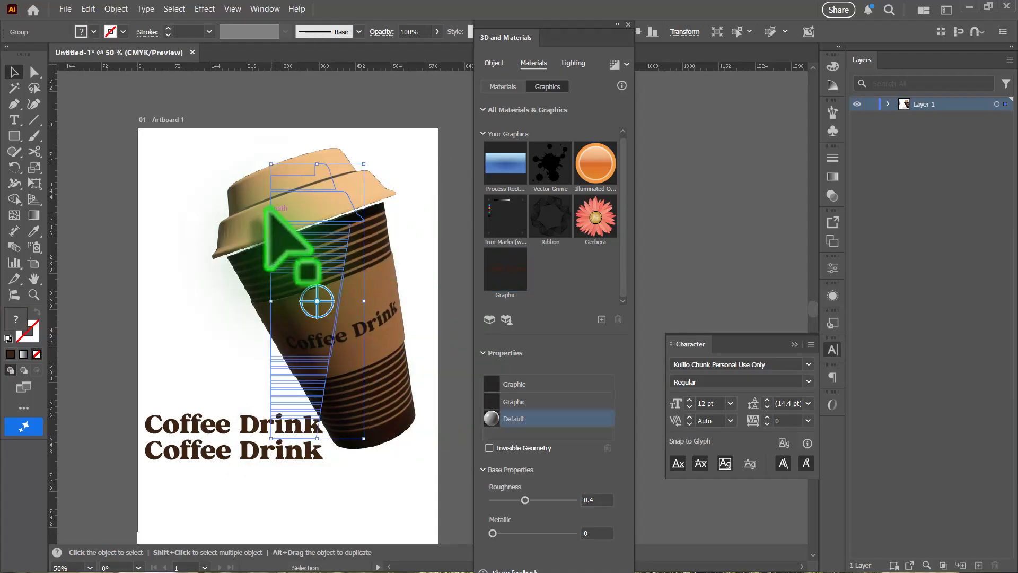
{"action": "left_click_drag", "start_coordinate": [318, 302], "coordinate": [325, 323]}
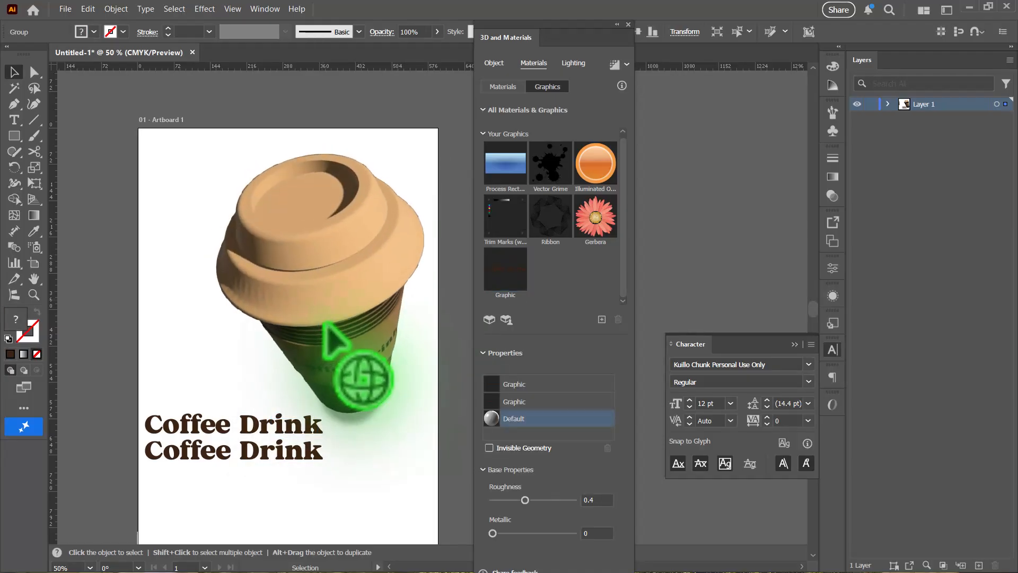
{"action": "left_click_drag", "start_coordinate": [360, 371], "coordinate": [307, 198]}
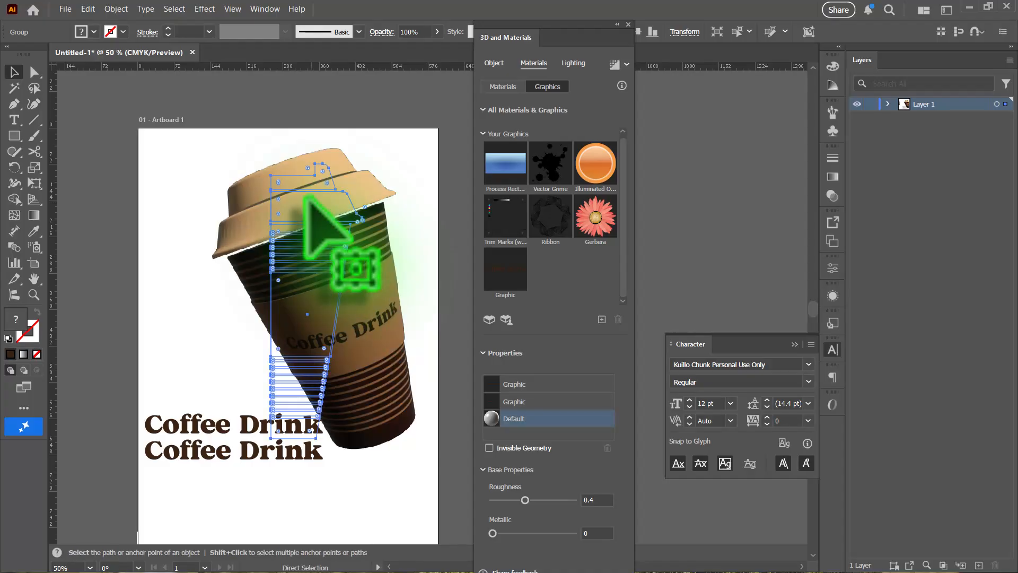
Restore the deleted Coffee Drink graphics and rotate the cup to about X 109°, Y -172°, Z 152° to look down on the lid.
{"action": "left_click_drag", "start_coordinate": [308, 208], "coordinate": [318, 312]}
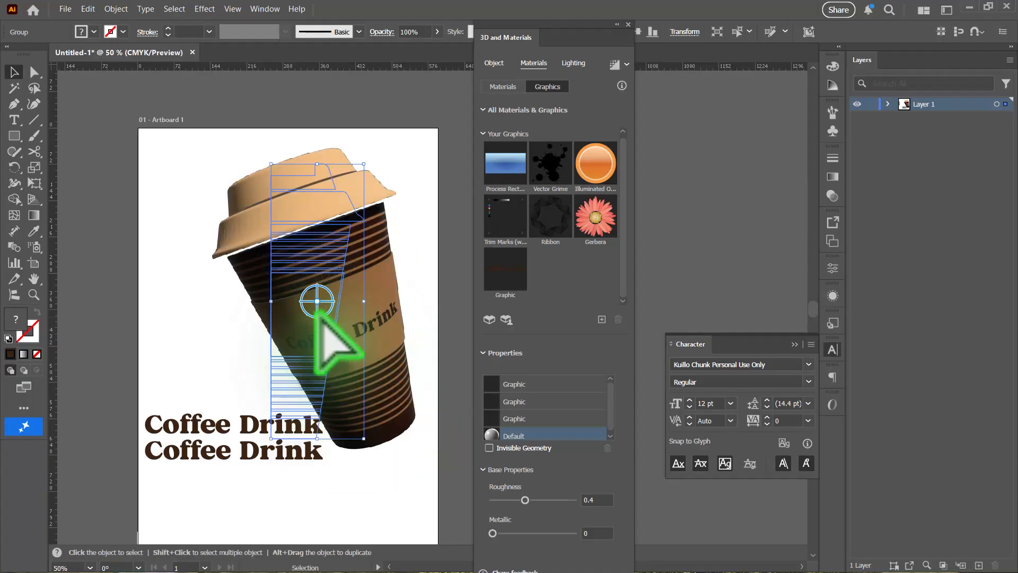
{"action": "key", "text": "a"}
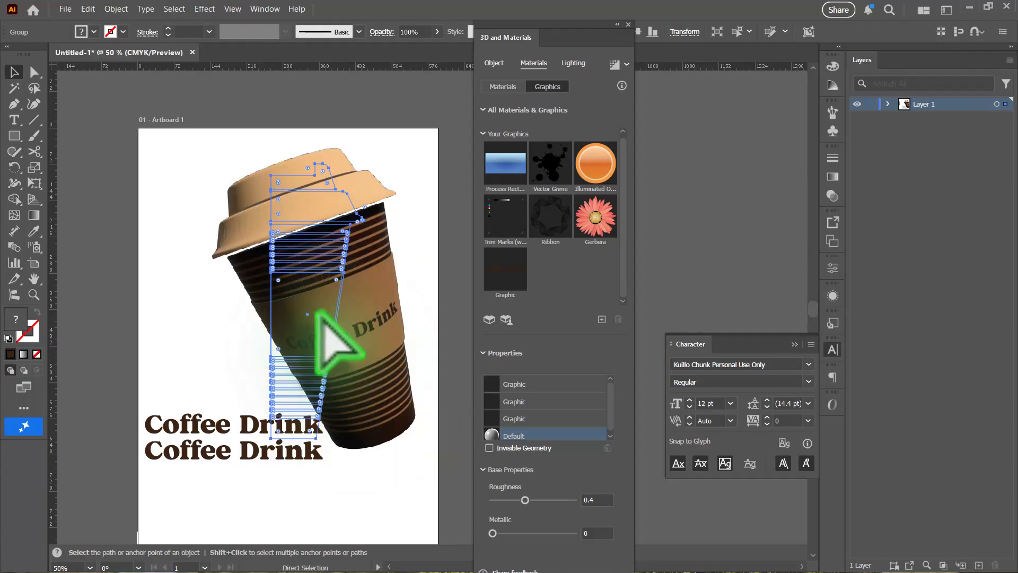
{"action": "key", "text": "v"}
{"action": "left_click_drag", "start_coordinate": [341, 318], "coordinate": [332, 337]}
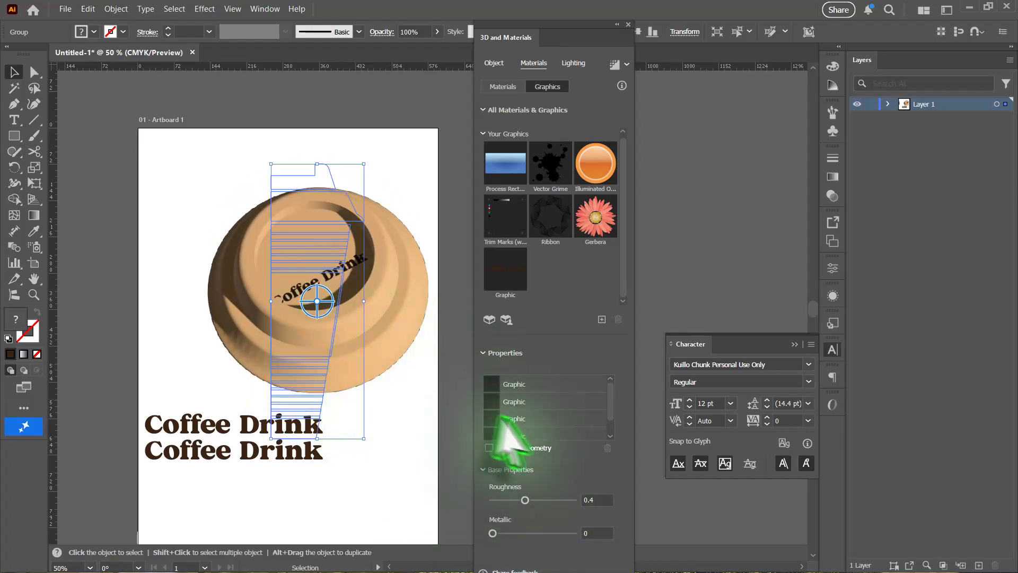
Delete one duplicate 100% Coffee Drink graphic from the cup and set the cup's X rotation to 131°.
{"action": "left_click", "coordinate": [519, 419]}
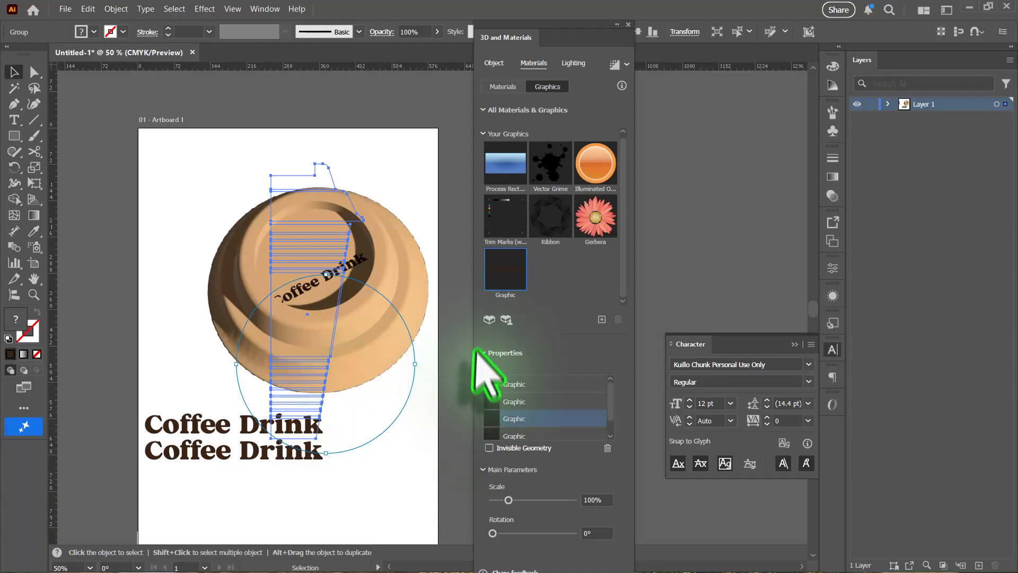
{"action": "left_click", "coordinate": [606, 448]}
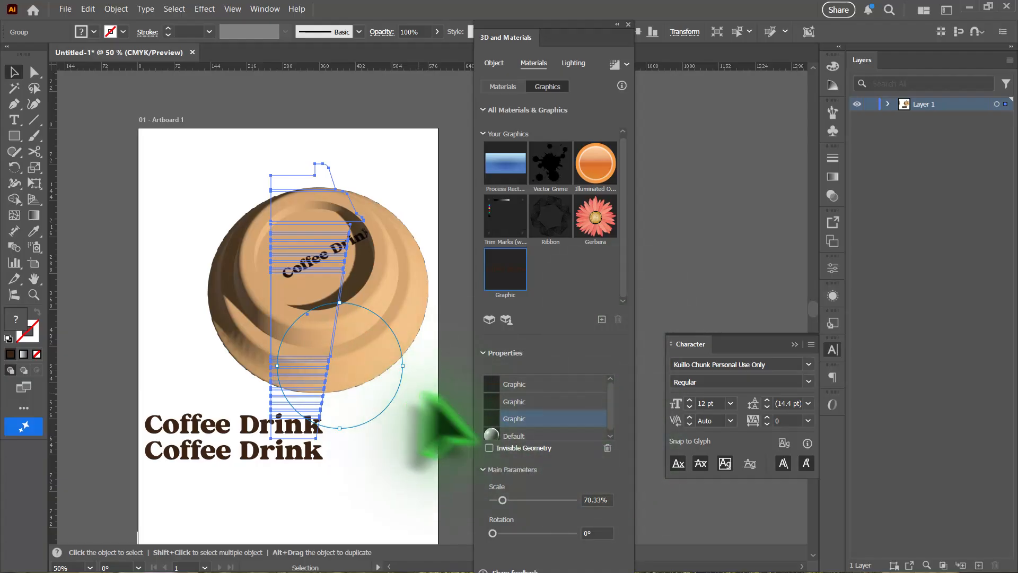
{"action": "left_click", "coordinate": [493, 62]}
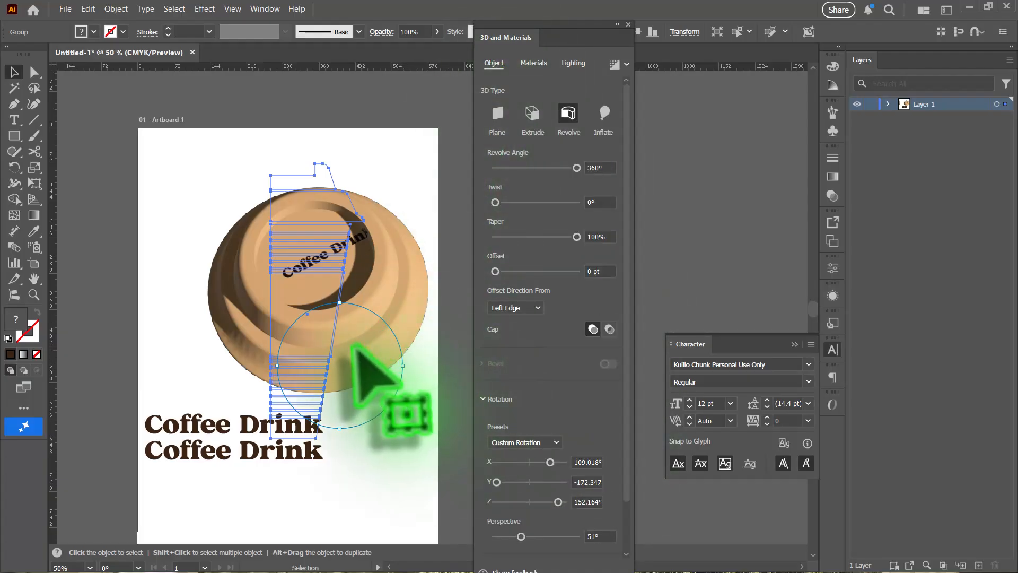
{"action": "left_click_drag", "start_coordinate": [549, 462], "coordinate": [552, 472]}
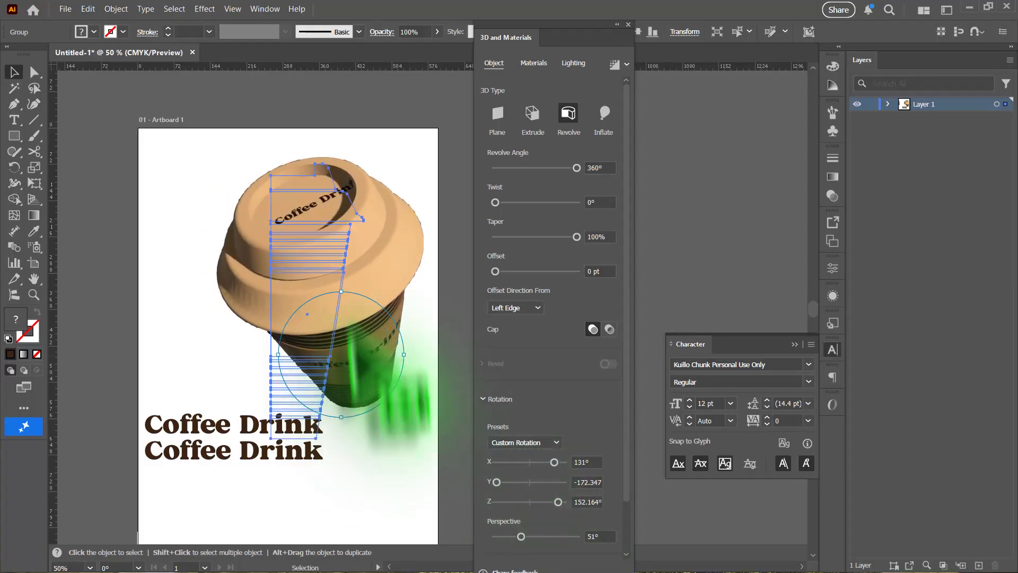
Delete the other duplicate 100% Coffee Drink graphic and reposition the remaining lid text on the lid's flat top.
{"action": "left_click", "coordinate": [533, 63]}
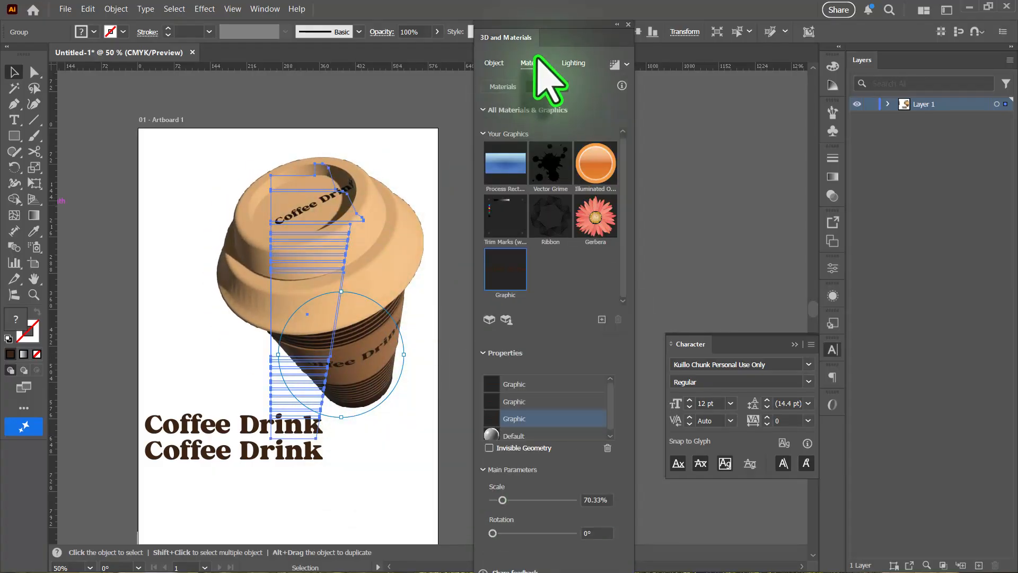
{"action": "left_click", "coordinate": [544, 402]}
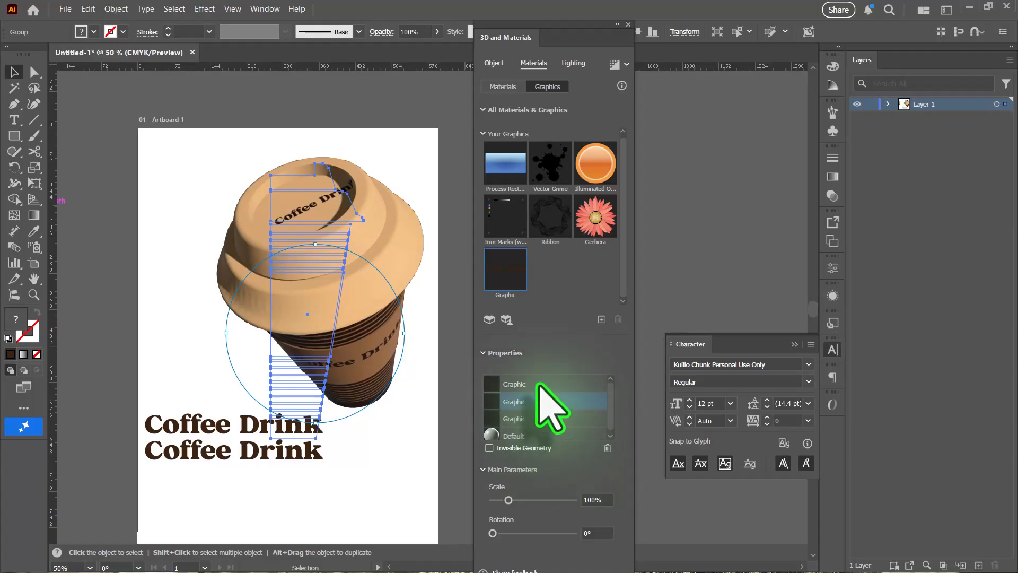
{"action": "left_click", "coordinate": [538, 384]}
{"action": "left_click", "coordinate": [544, 402]}
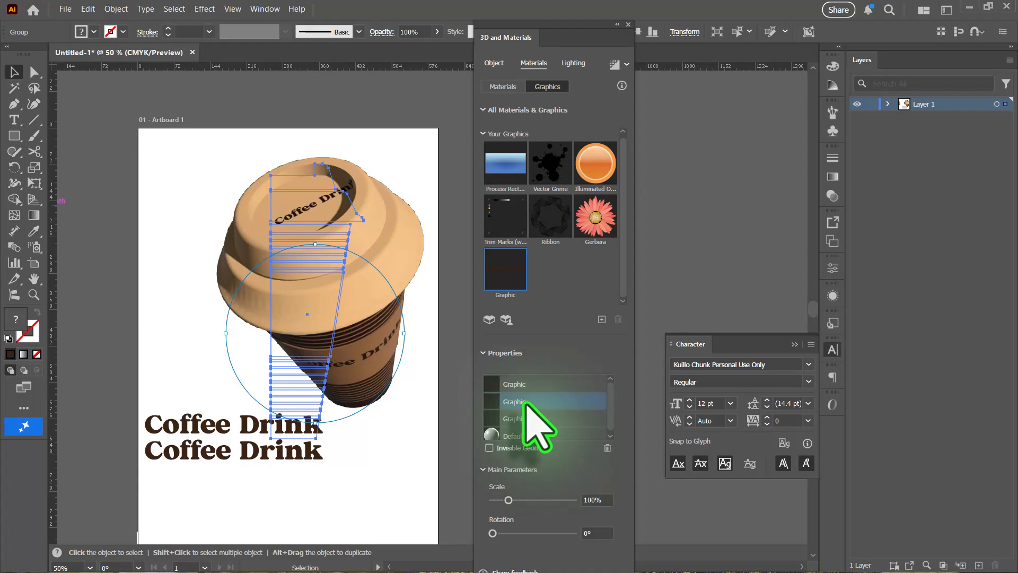
{"action": "left_click", "coordinate": [607, 448]}
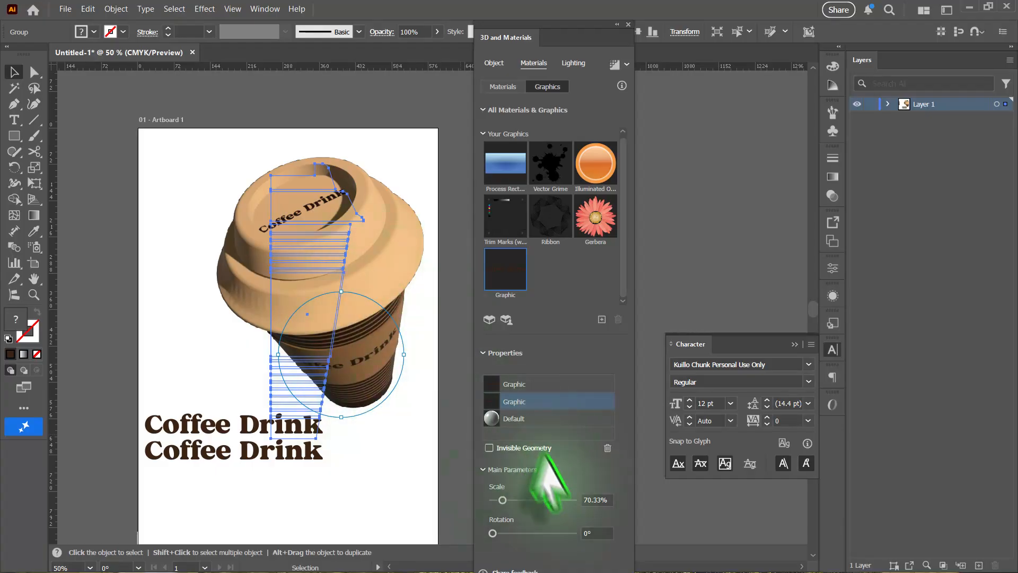
Set the cup's X rotation to 139° and reposition its light to about 159° rotation and 40° height.
{"action": "left_click", "coordinate": [498, 64]}
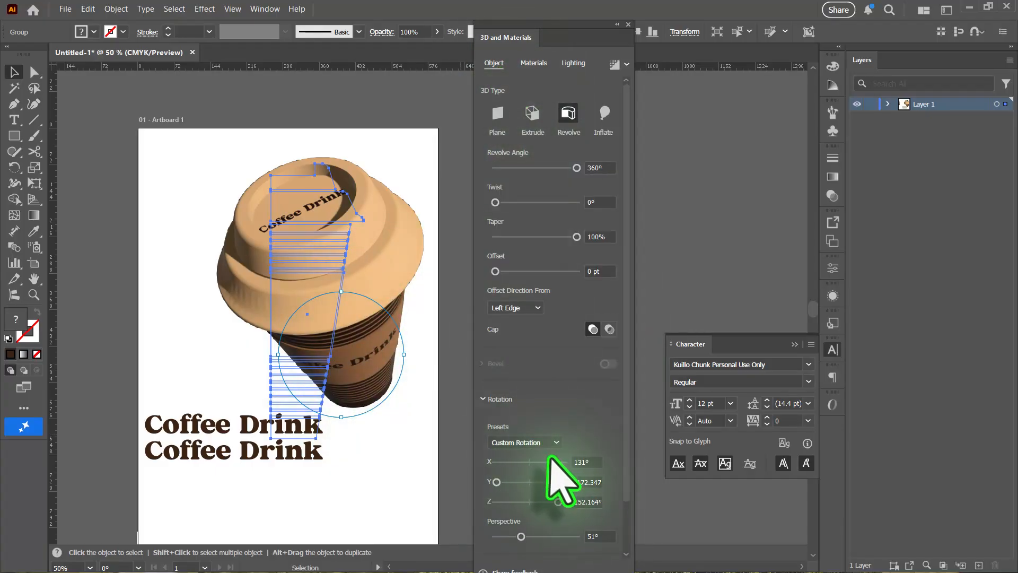
{"action": "left_click_drag", "start_coordinate": [554, 462], "coordinate": [556, 461]}
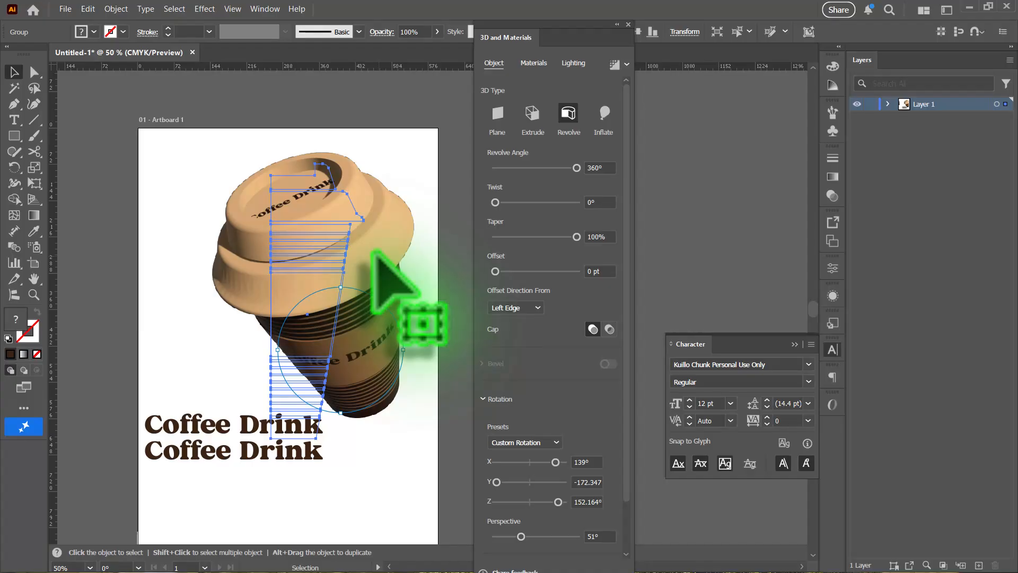
{"action": "left_click", "coordinate": [570, 64]}
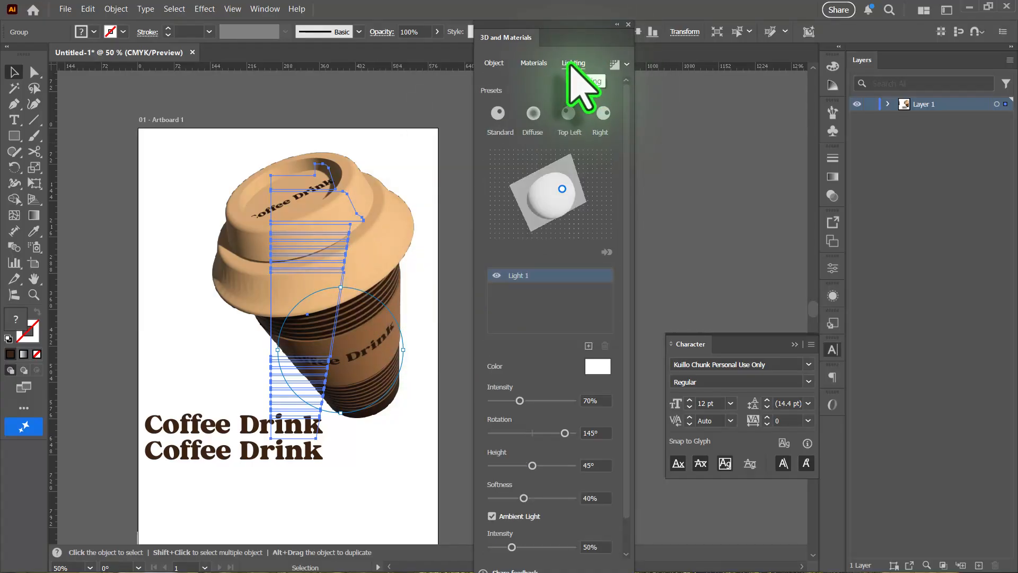
{"action": "left_click_drag", "start_coordinate": [562, 189], "coordinate": [558, 187]}
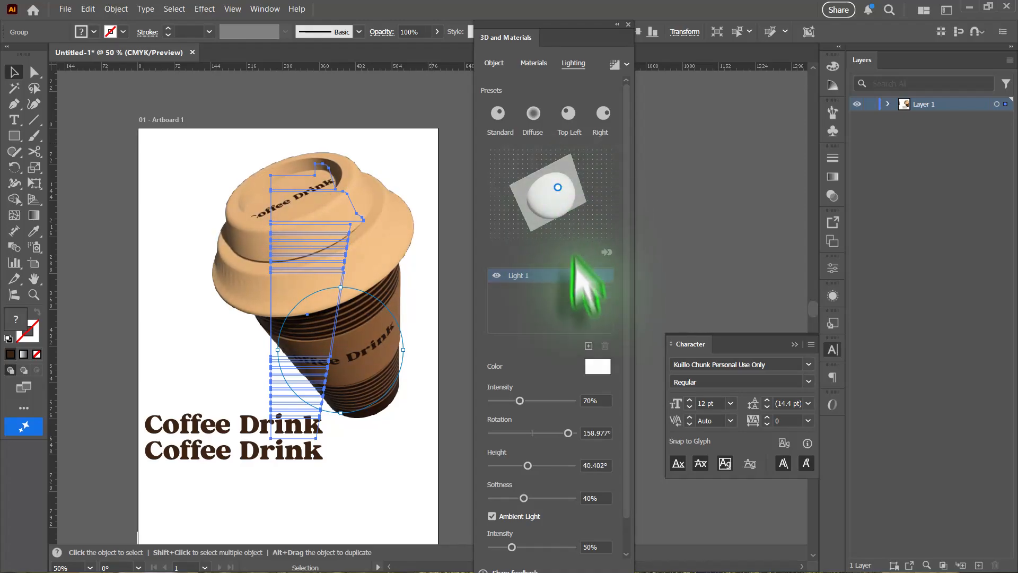
Set the cup's light intensity to 56% and its ambient light intensity to 37%.
{"action": "mouse_move", "coordinate": [519, 401]}
{"action": "left_mouse_down"}
{"action": "mouse_move", "coordinate": [529, 401]}
{"action": "mouse_move", "coordinate": [515, 401]}
{"action": "left_mouse_up"}
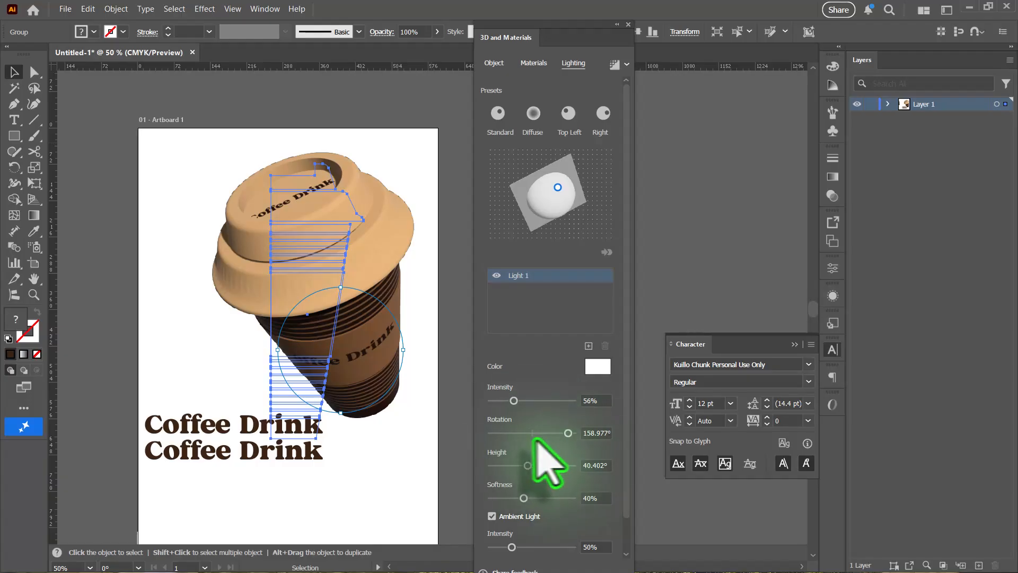
{"action": "left_click_drag", "start_coordinate": [512, 547], "coordinate": [514, 547]}
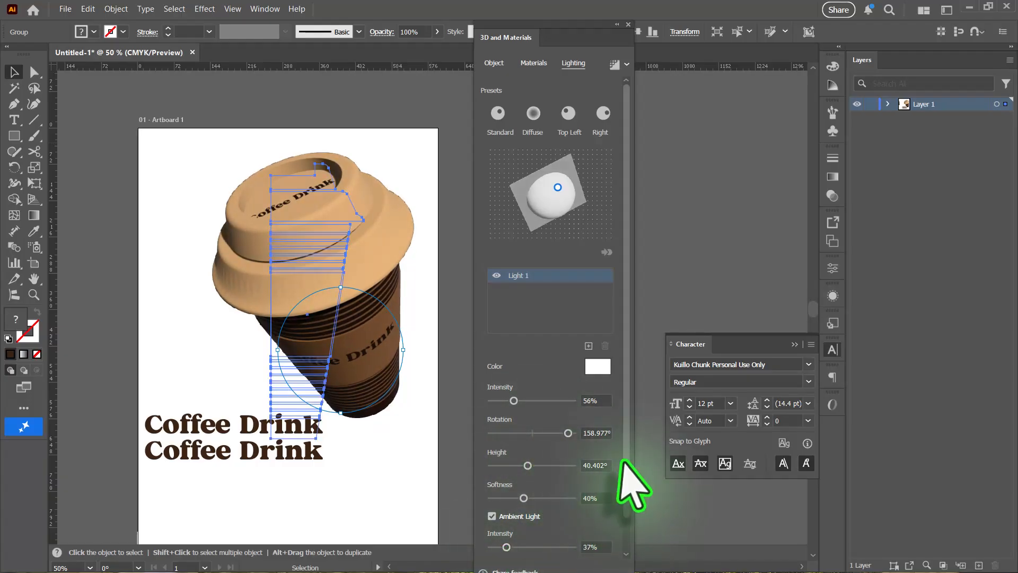
{"action": "scroll", "coordinate": [628, 523], "scroll_direction": "down", "scroll_amount": 2}
{"action": "left_click_drag", "start_coordinate": [629, 416], "coordinate": [633, 308]}
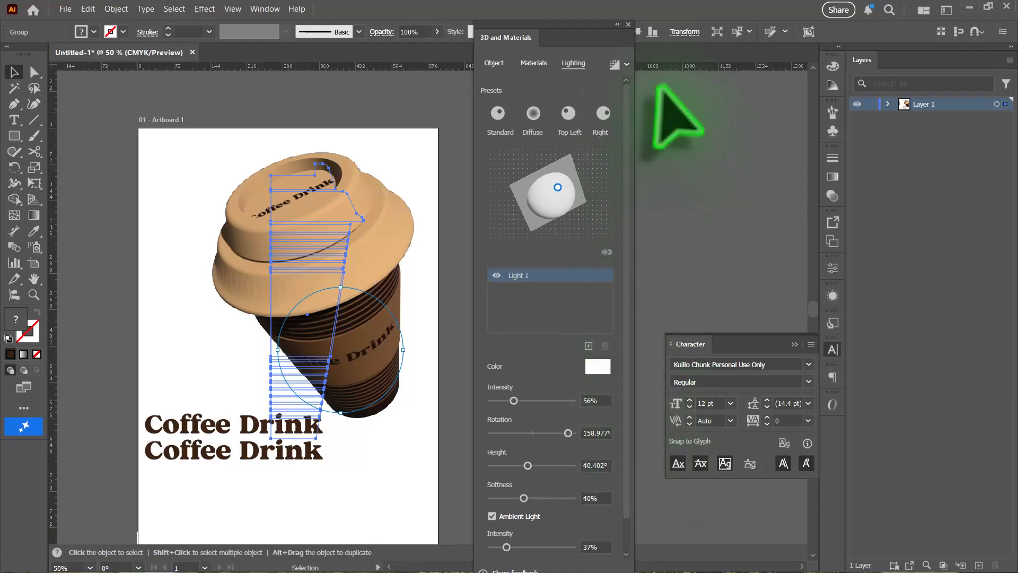
Render the cup with ray tracing at High quality, with noise reduction, Render as vector and Remember and apply to all enabled.
{"action": "left_click", "coordinate": [614, 64]}
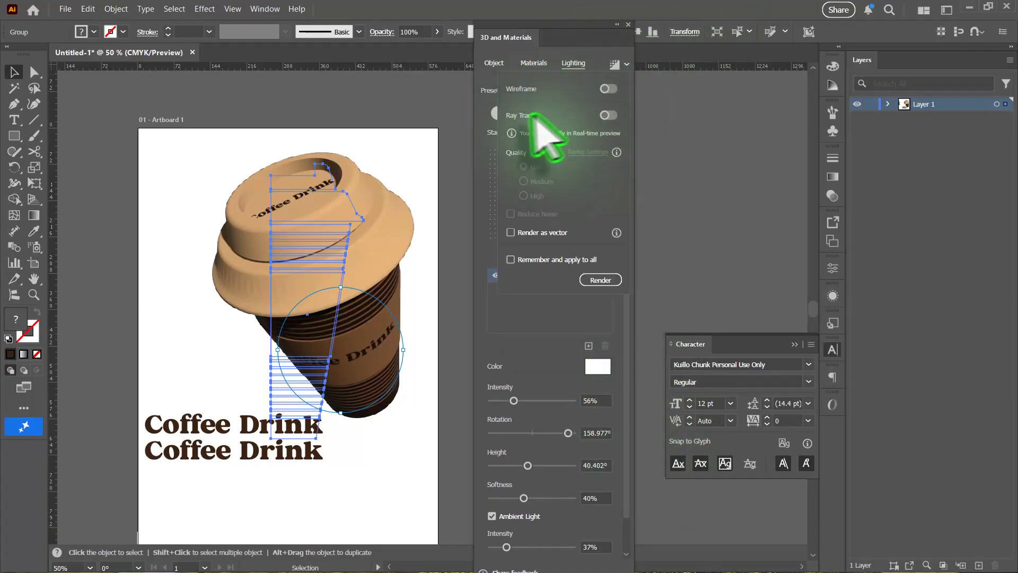
{"action": "left_click", "coordinate": [608, 114]}
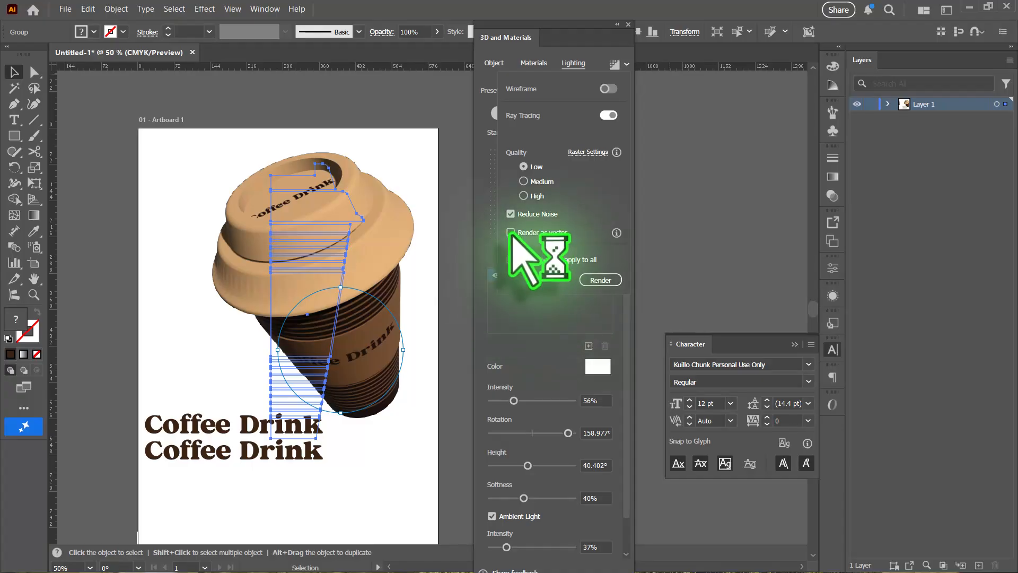
{"action": "left_click", "coordinate": [511, 259]}
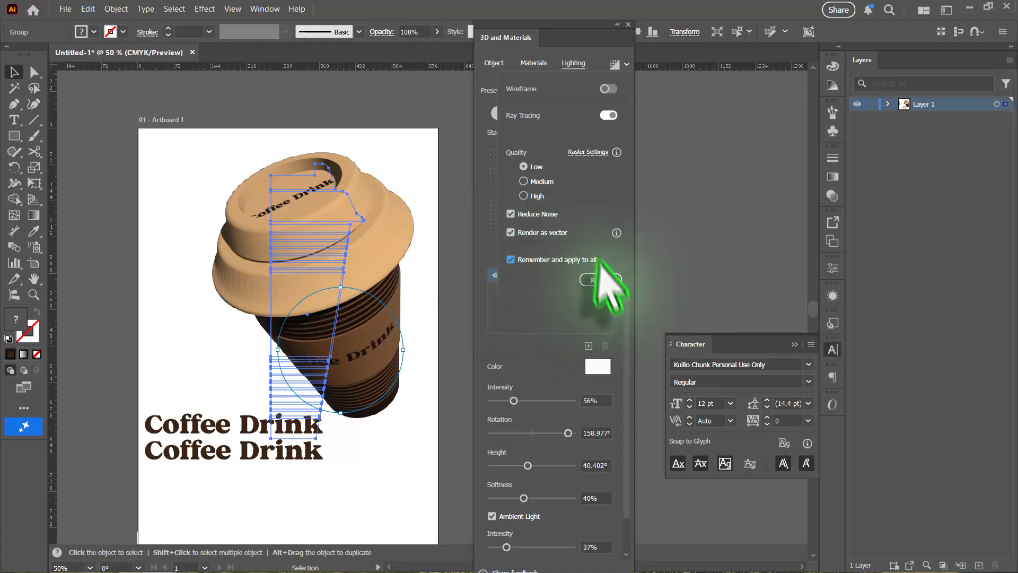
{"action": "left_click", "coordinate": [537, 196]}
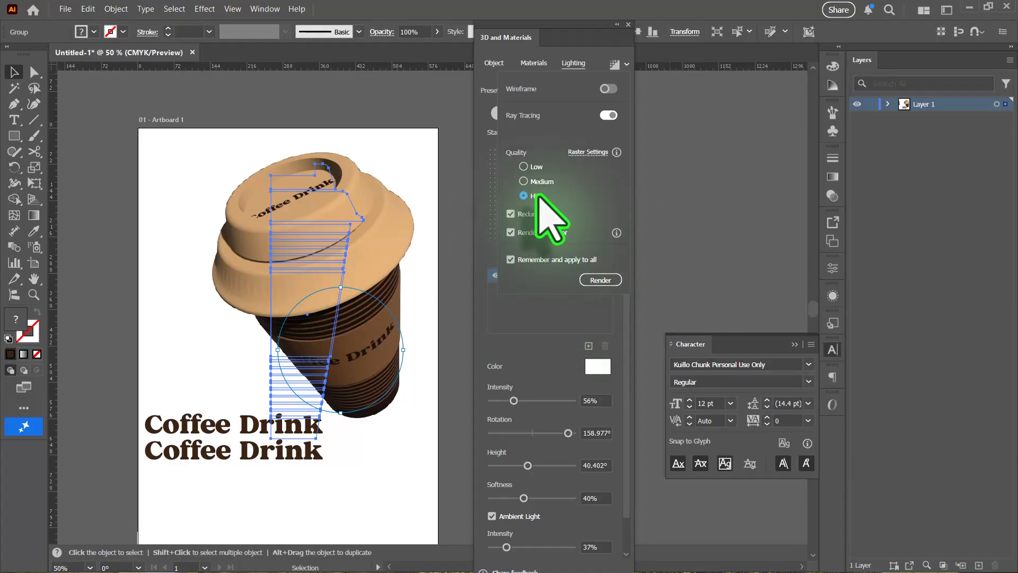
{"action": "left_click", "coordinate": [600, 280]}
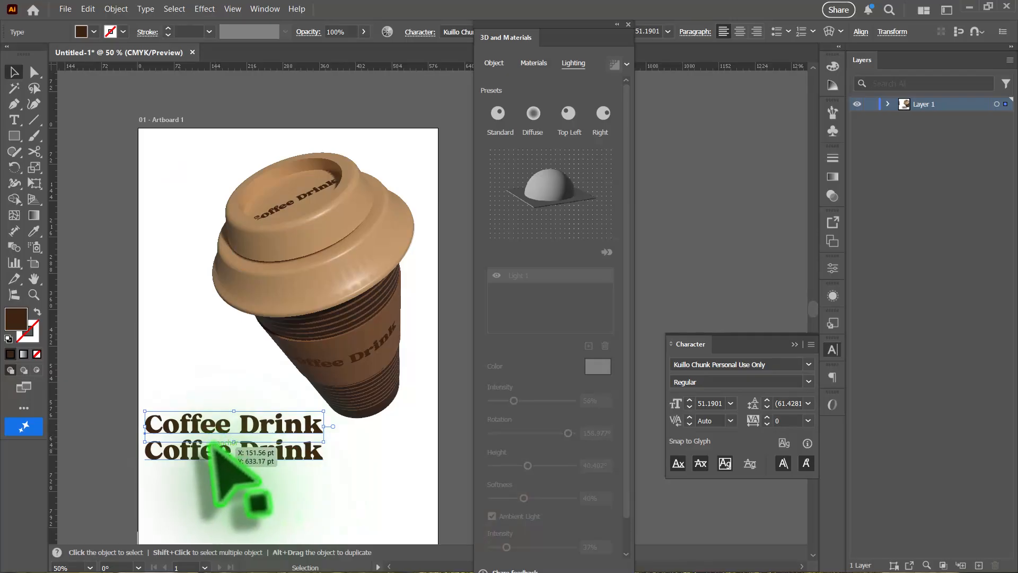
Delete the two flat Coffee Drink text objects below the cup on the artboard.
{"action": "left_click", "coordinate": [213, 446], "text": "shift"}
{"action": "key", "text": "Delete"}
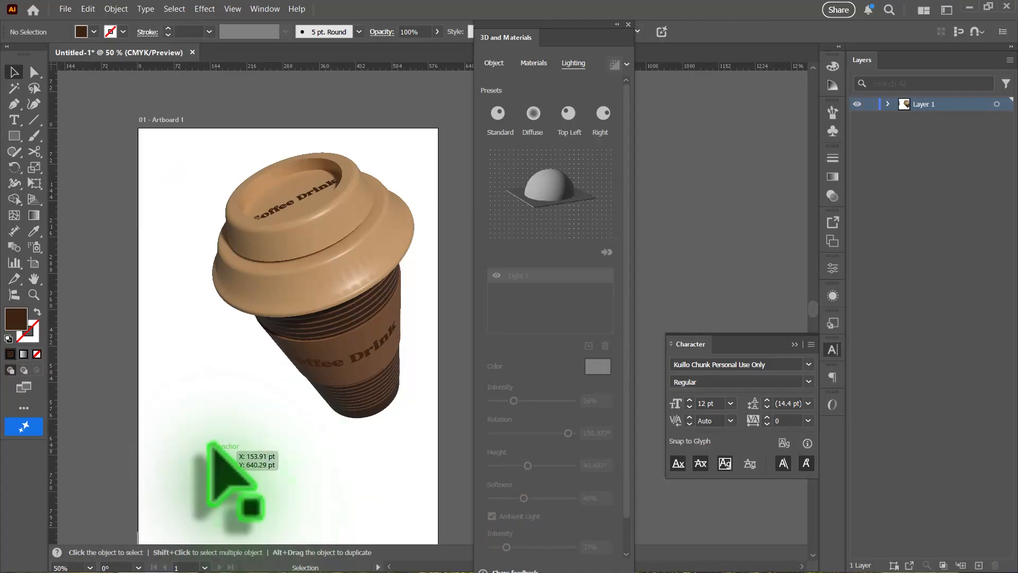